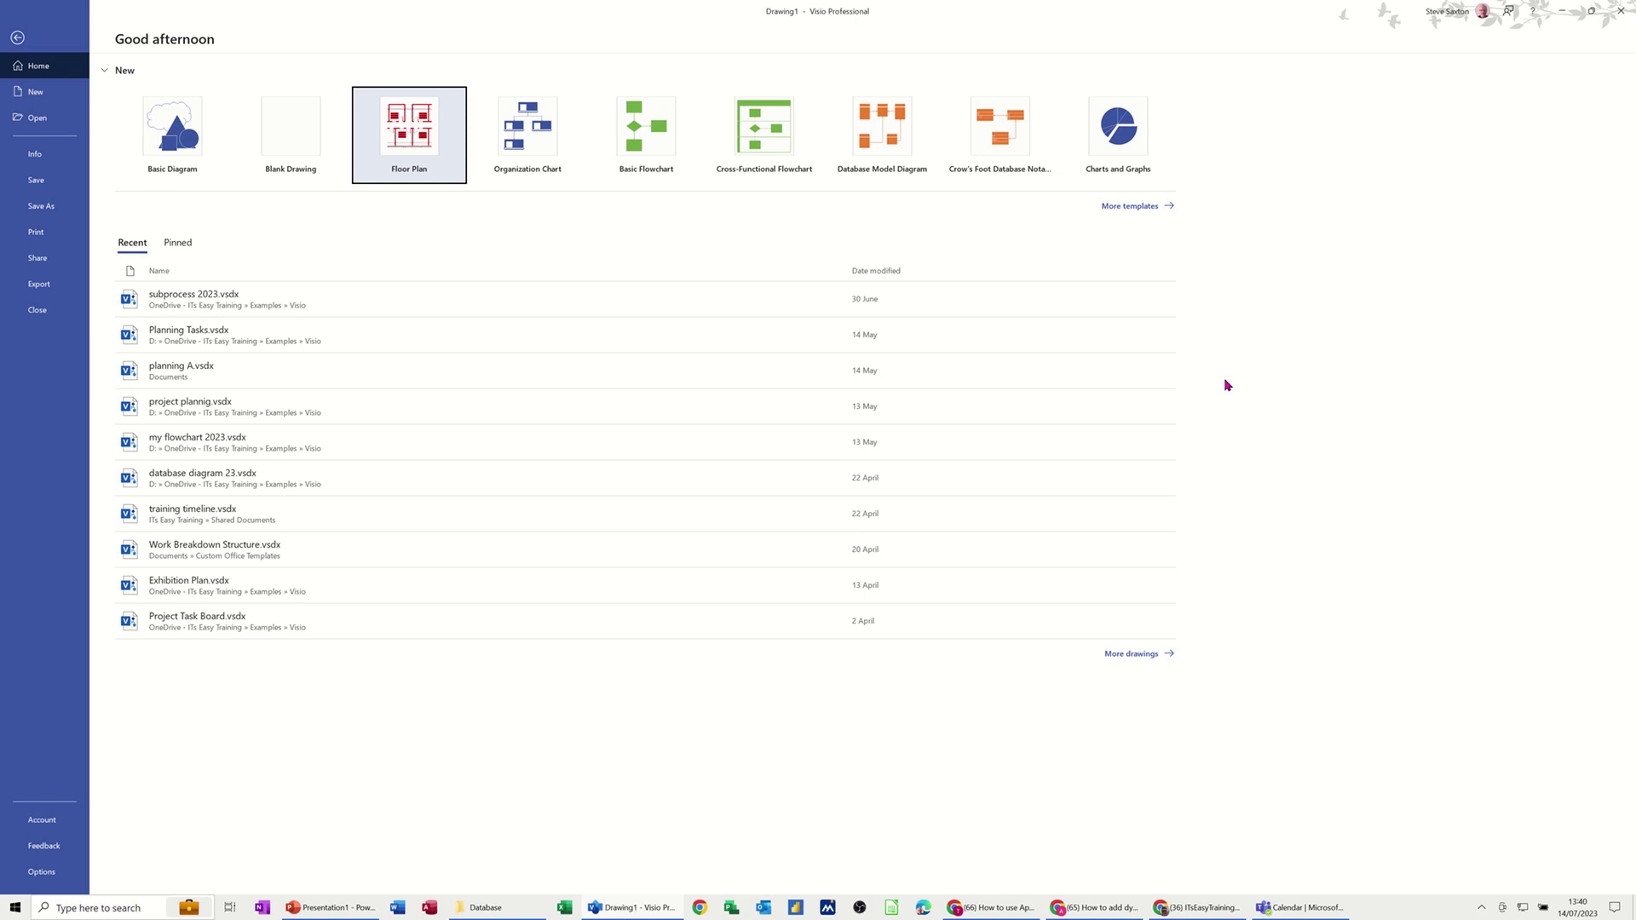
Create a new drawing from the Floor Plan template in metric units
click(416, 148)
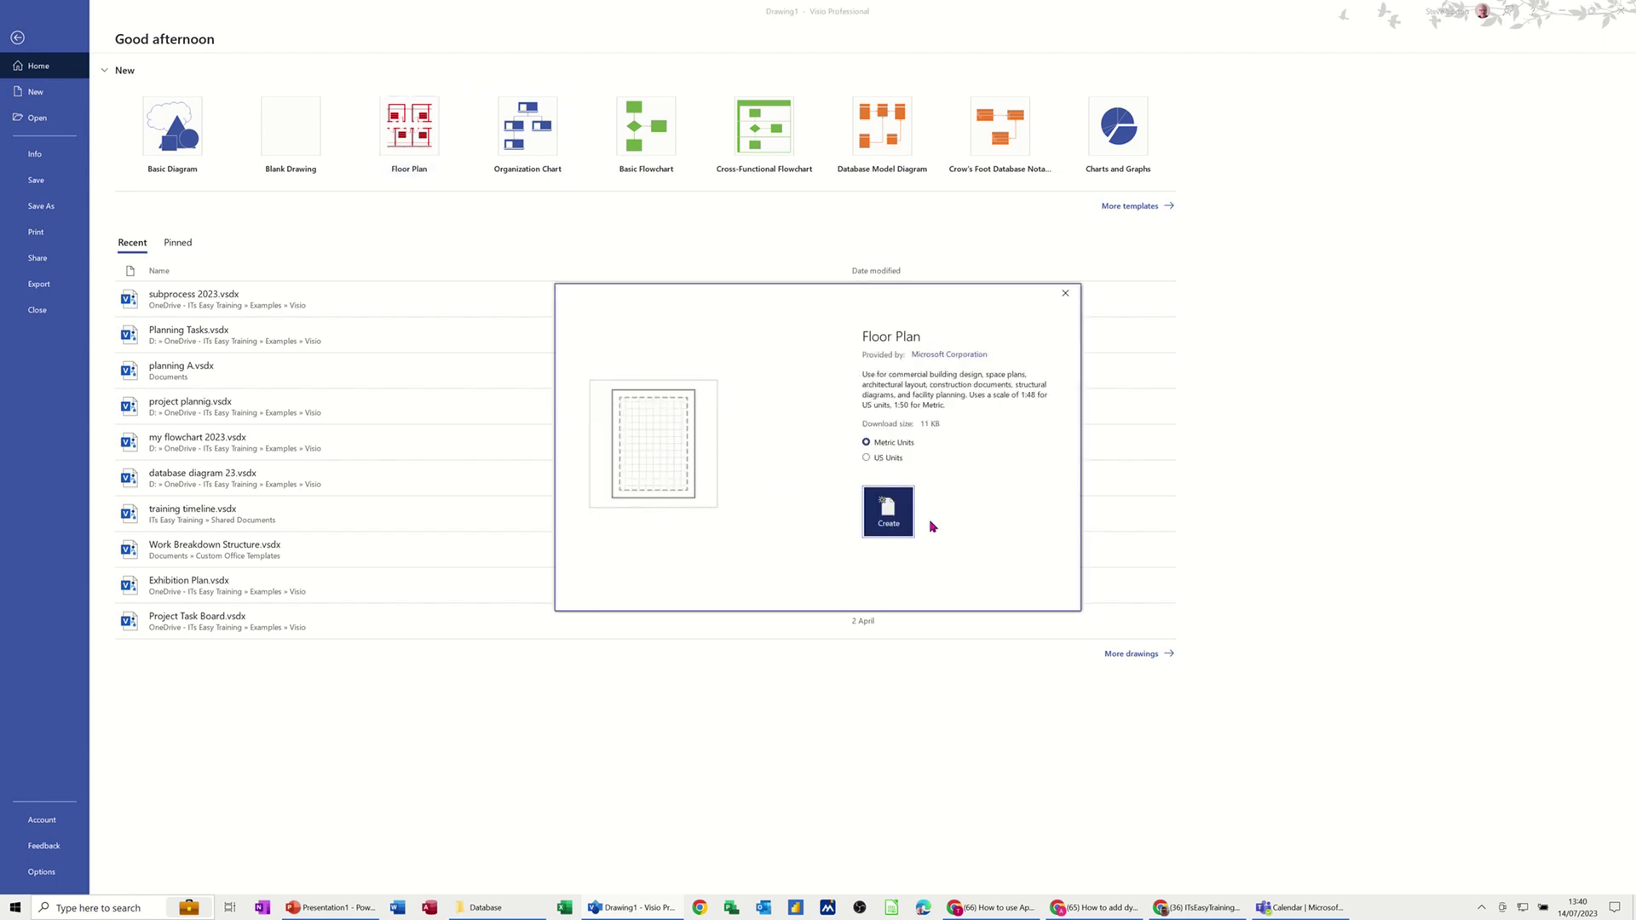
click(891, 515)
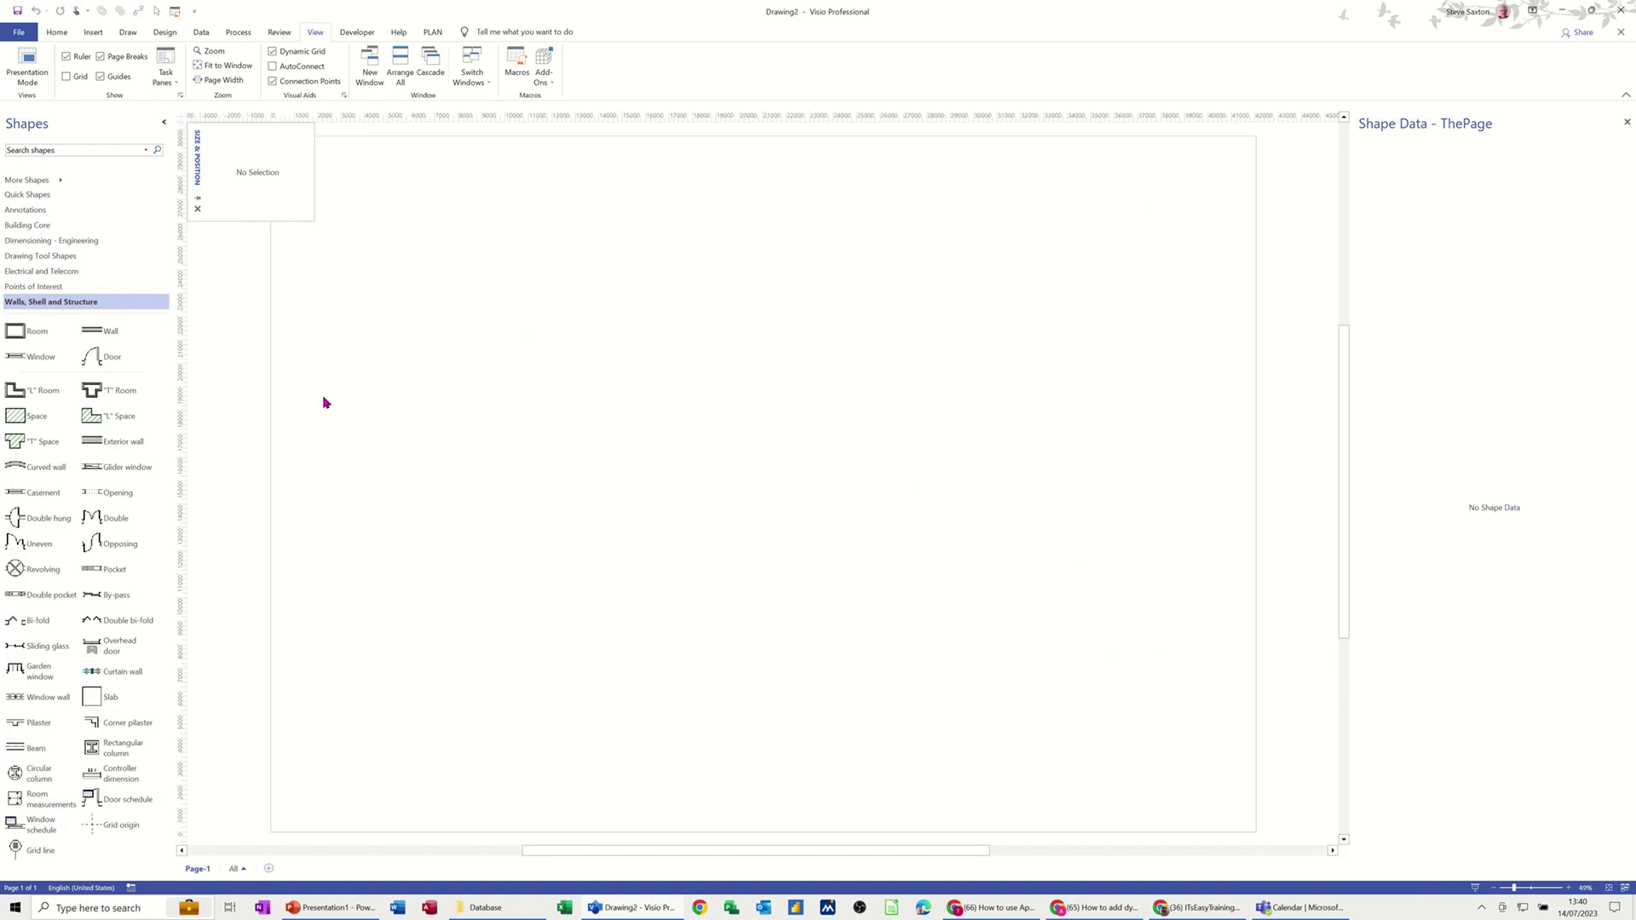
Place a Room shape on the page and zoom in around it
drag(26, 331, 688, 361)
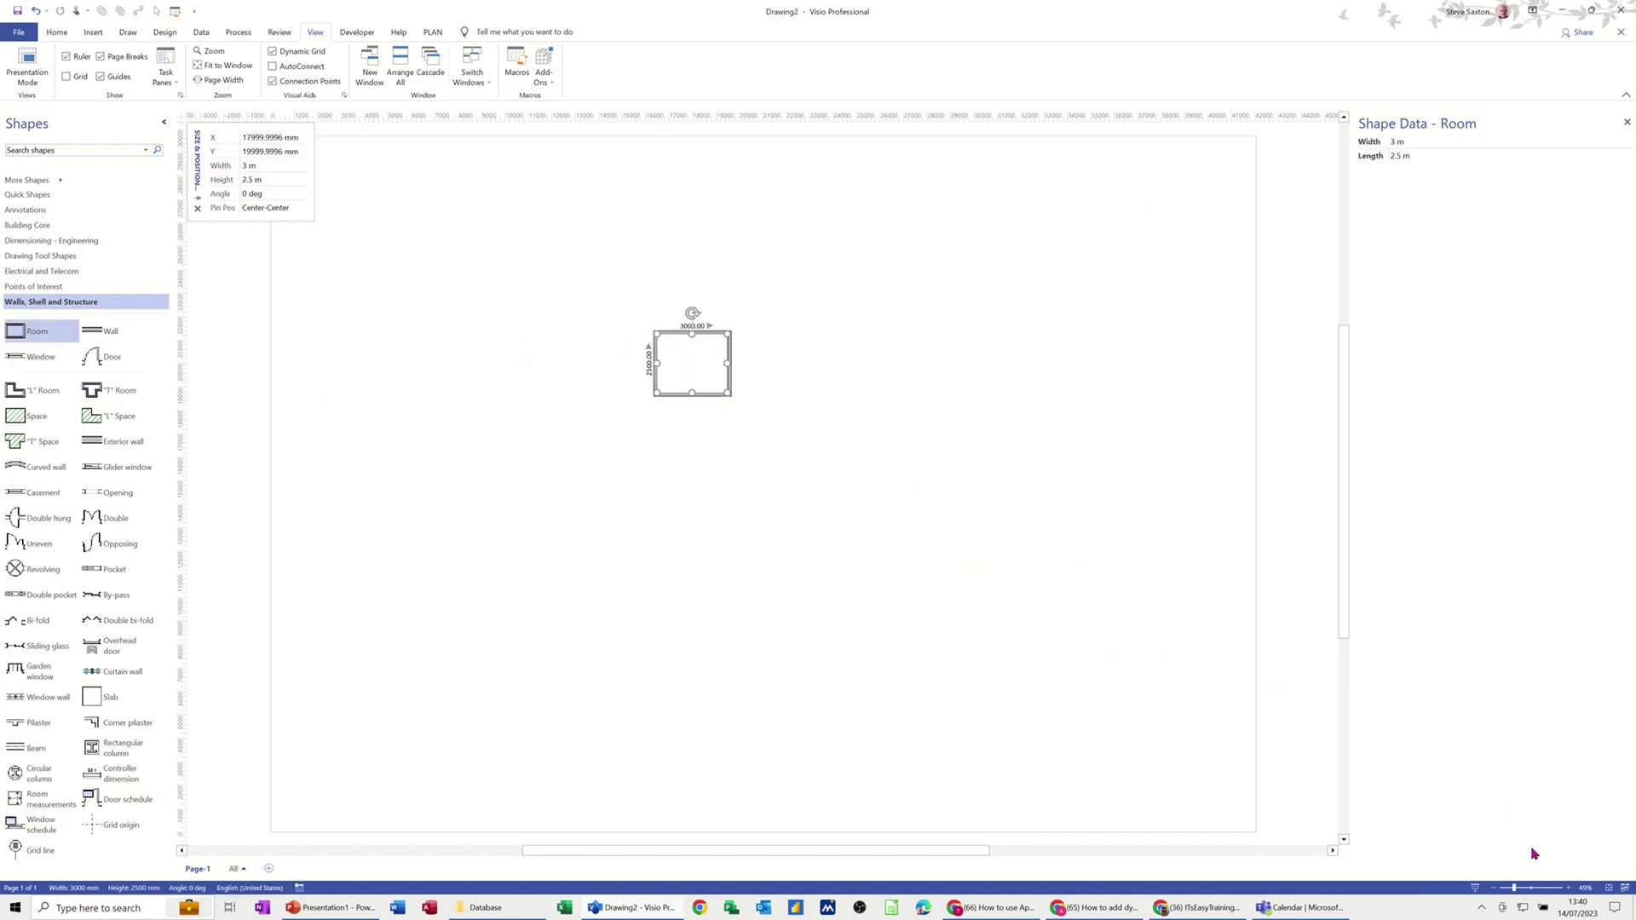
click(1568, 892)
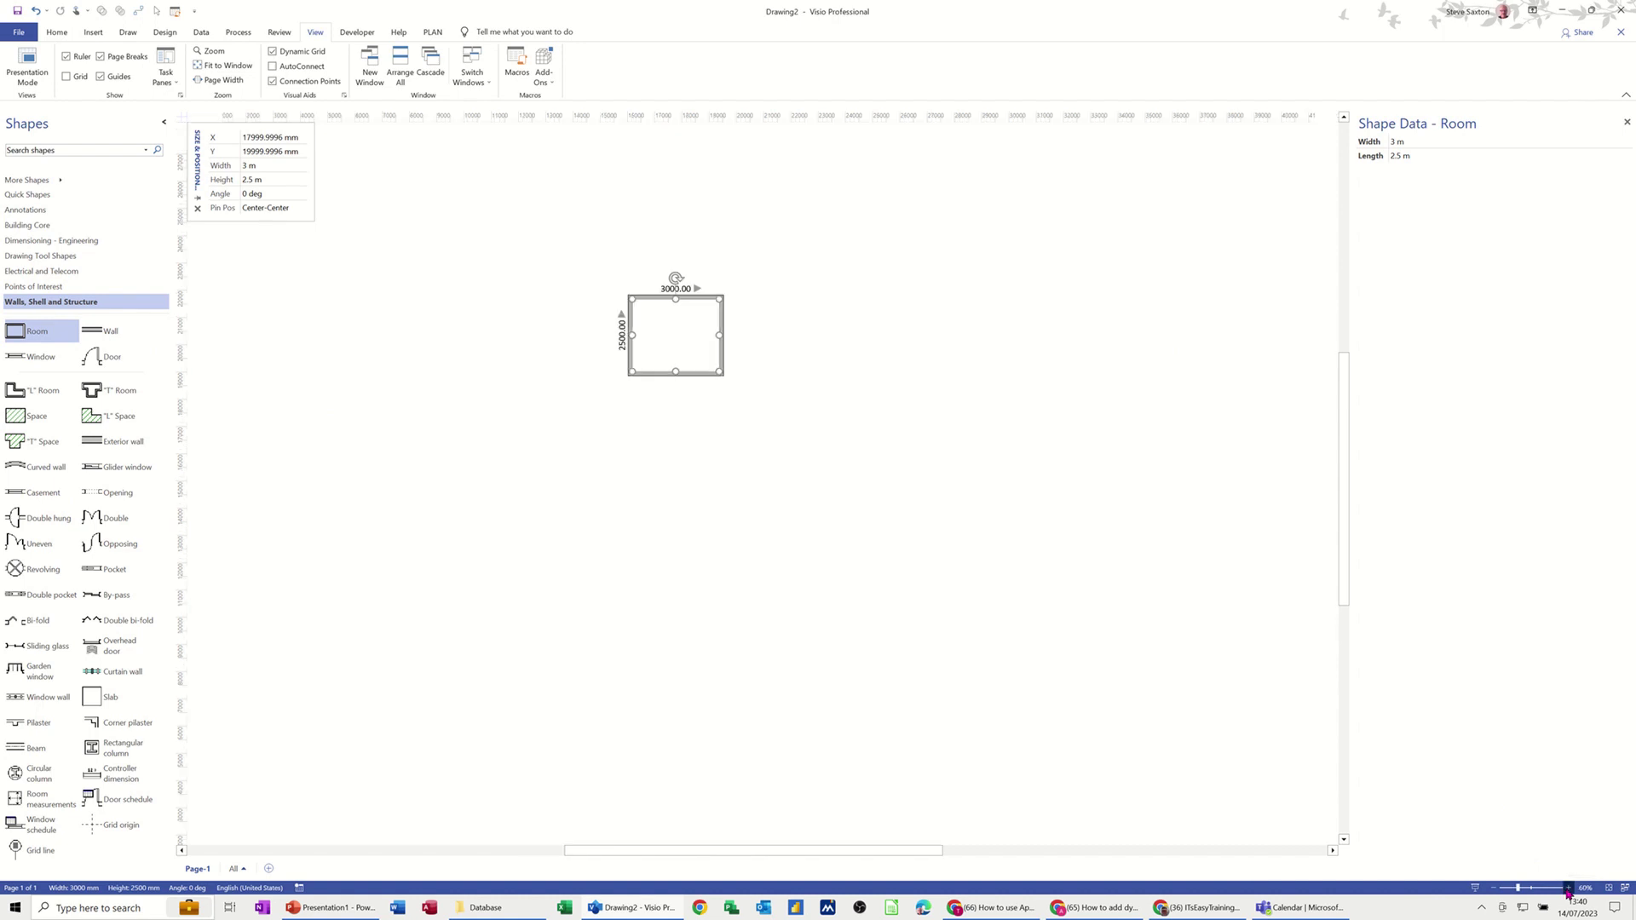
scroll(1104, 666, up, 3)
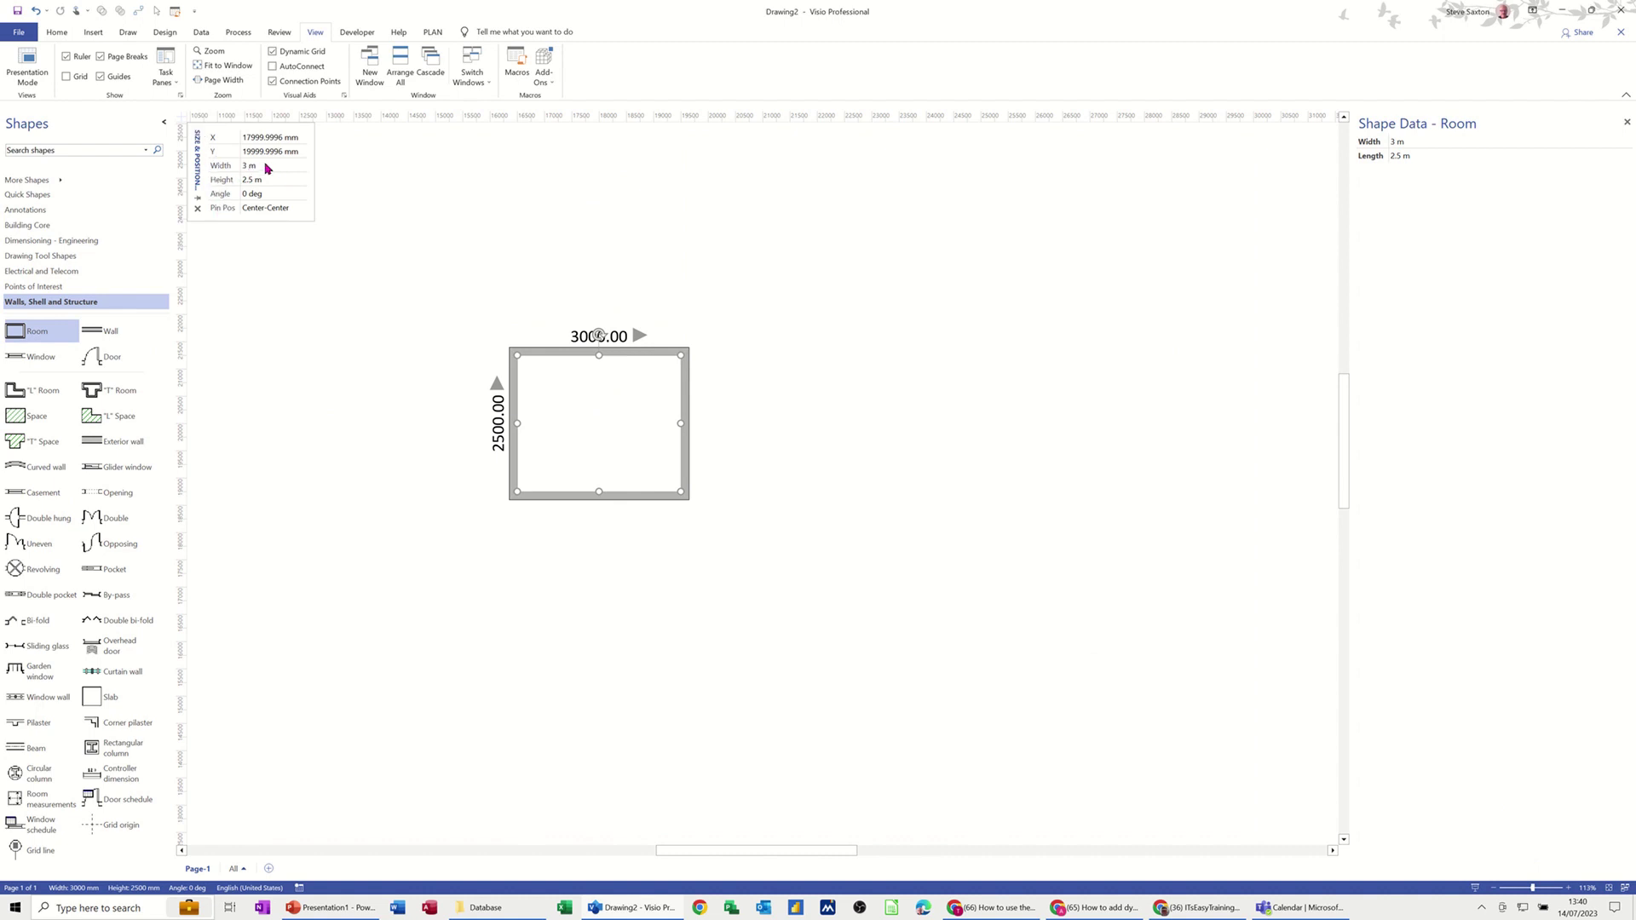
Set the room's width and height to 5 m, then move it up and right
click(264, 164)
text(5)
key(Return)
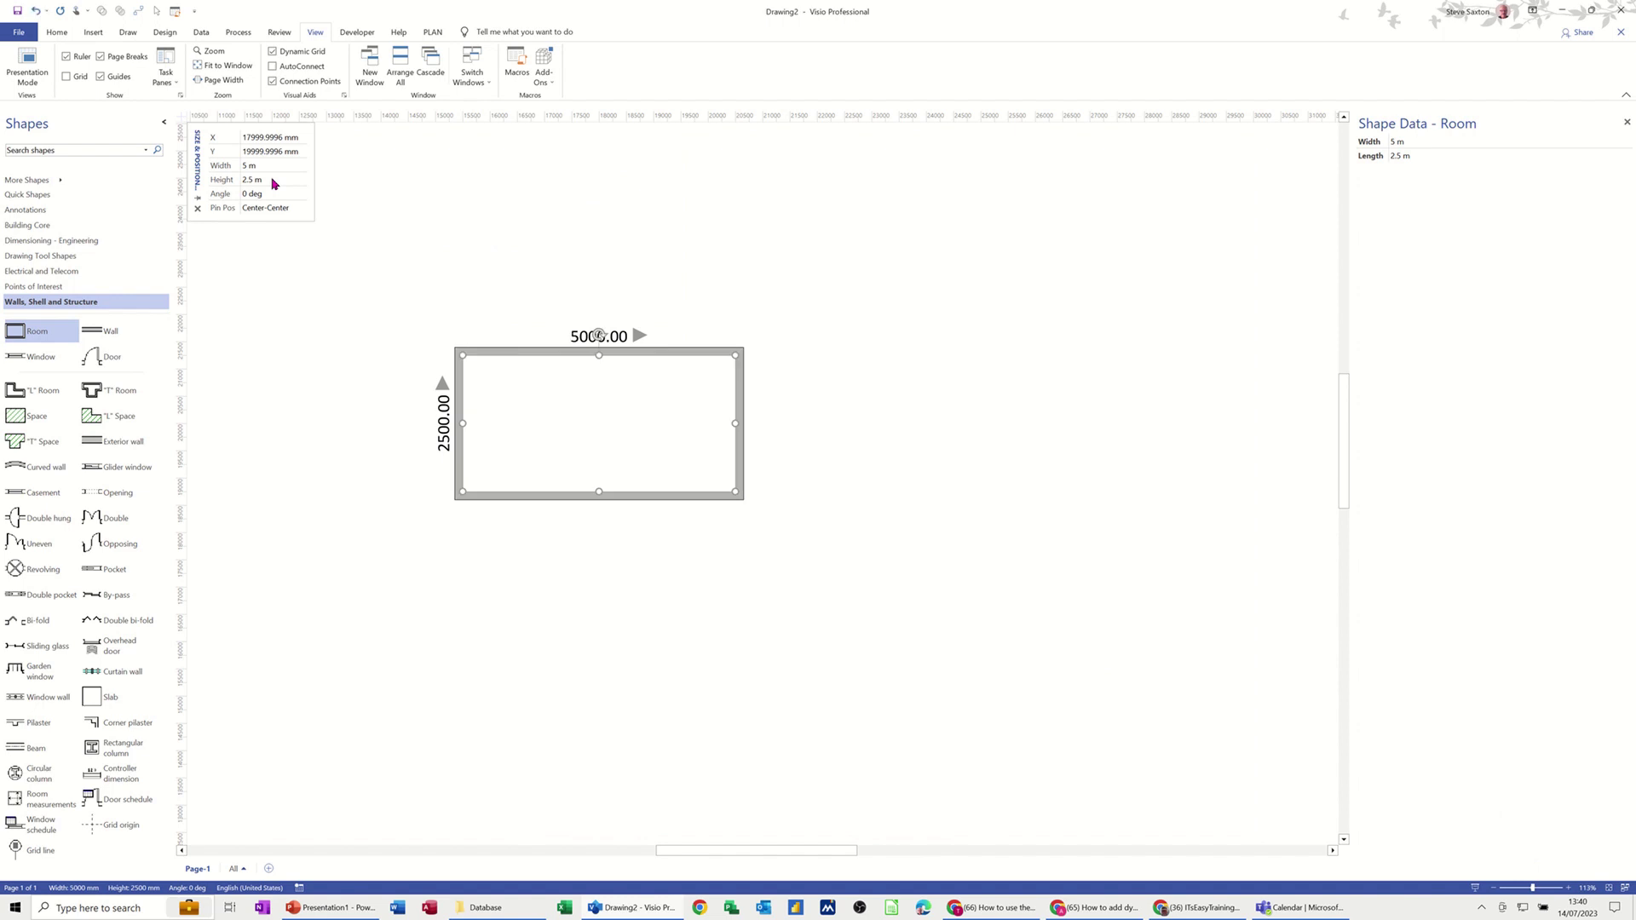
click(271, 179)
text(5)
click(320, 221)
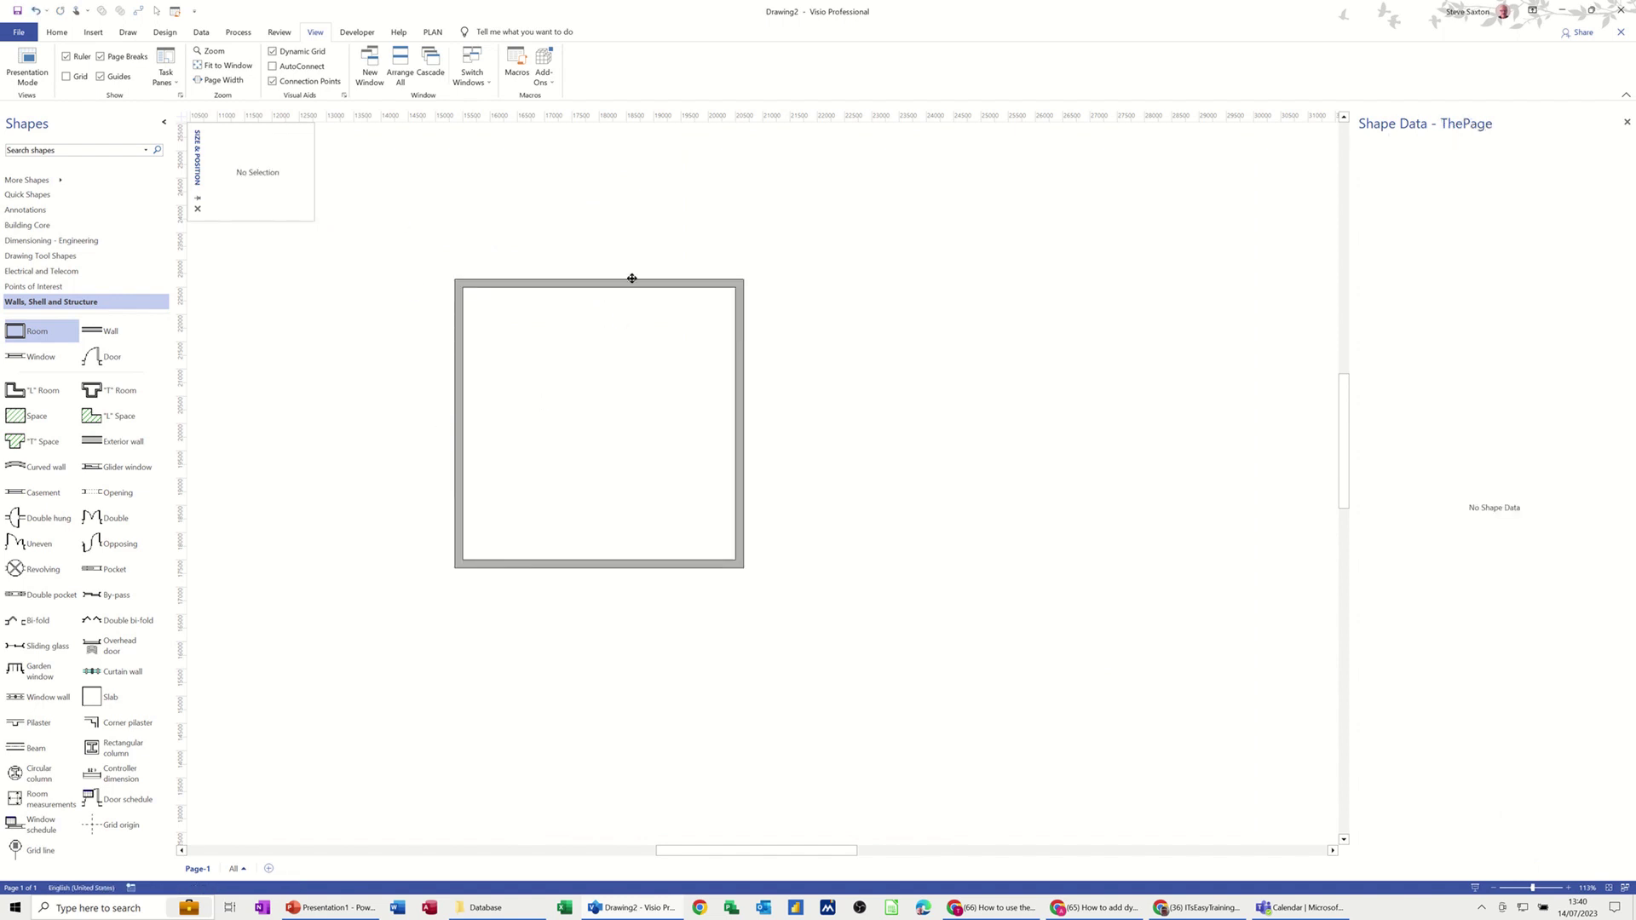
drag(631, 279, 711, 265)
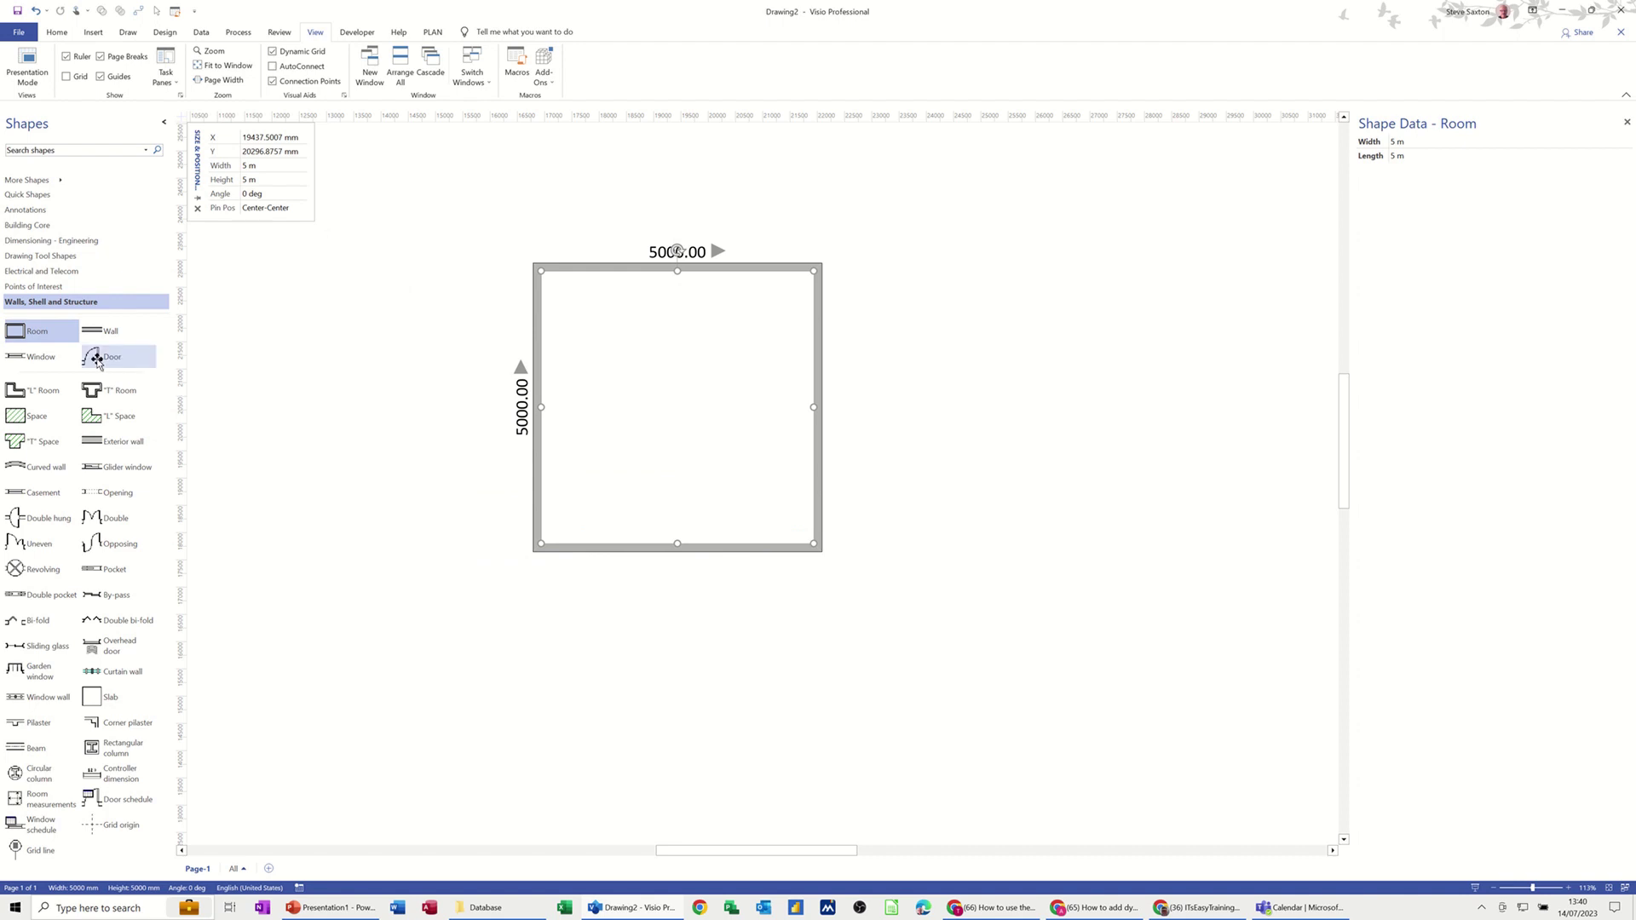
Add a door on the left wall and 900 mm windows on the other walls, then select everything
drag(93, 358, 532, 338)
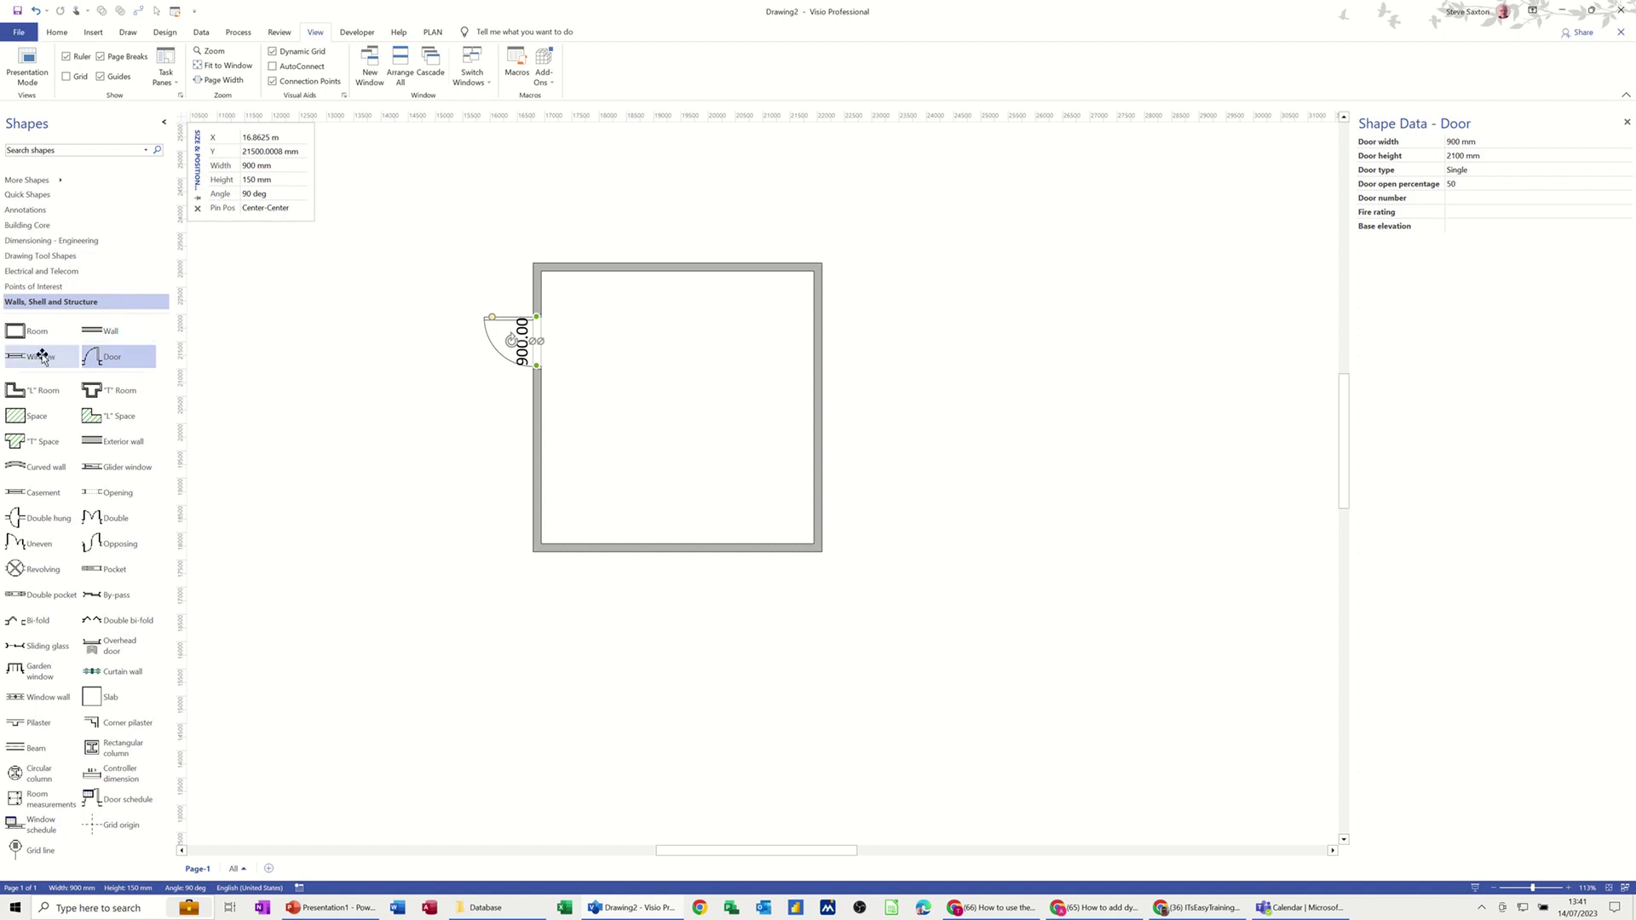
drag(38, 357, 670, 268)
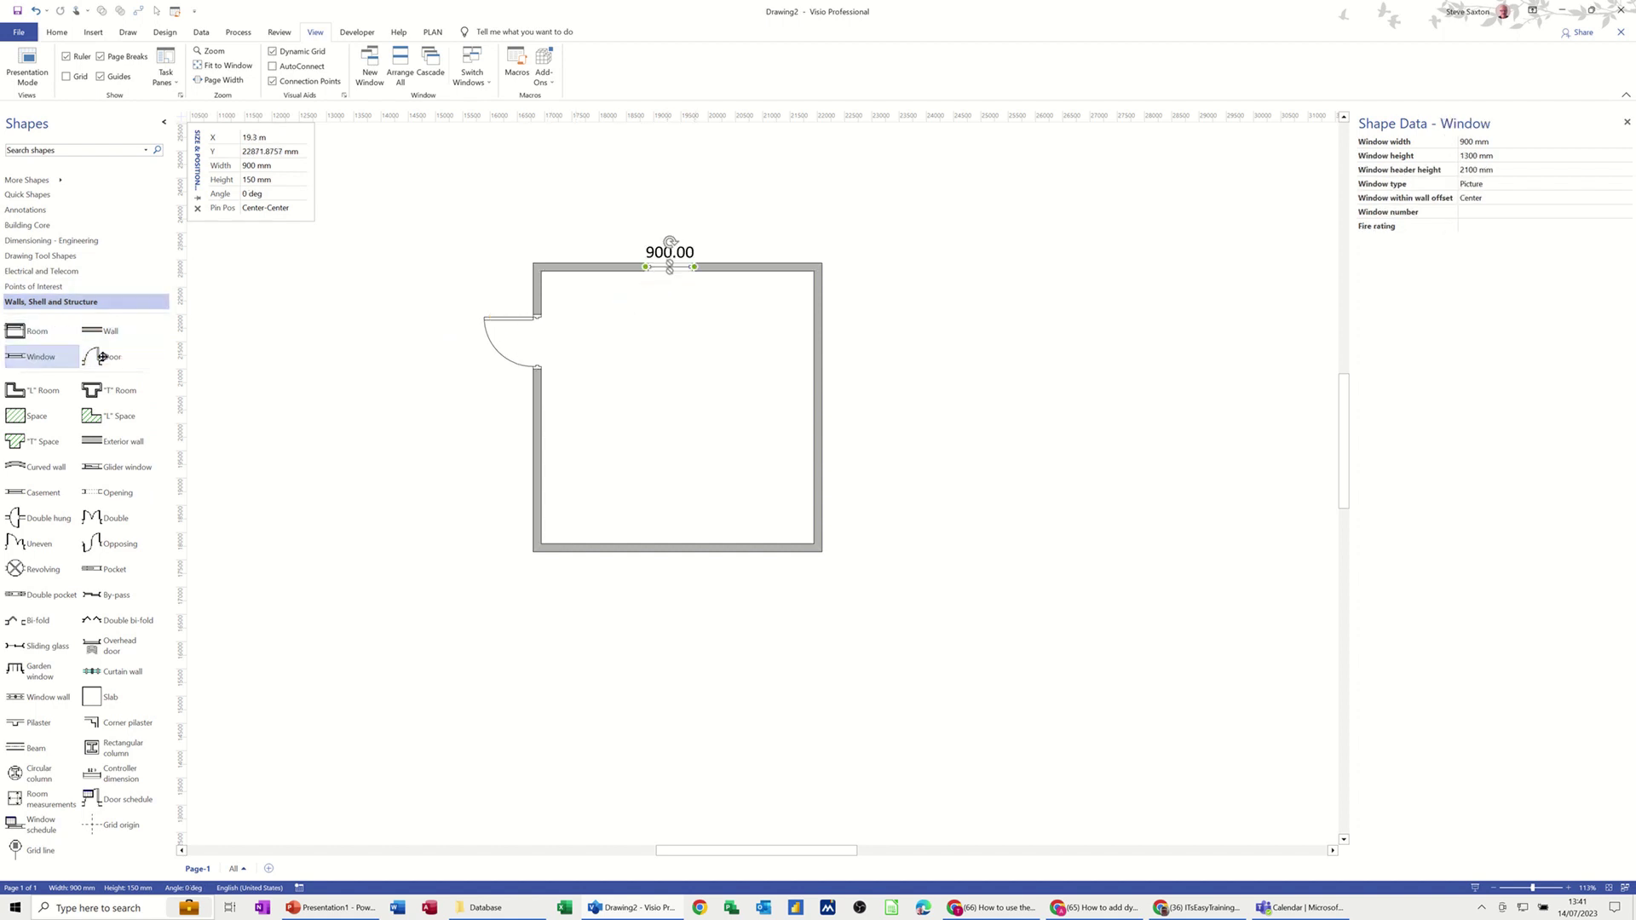
drag(31, 361, 677, 548)
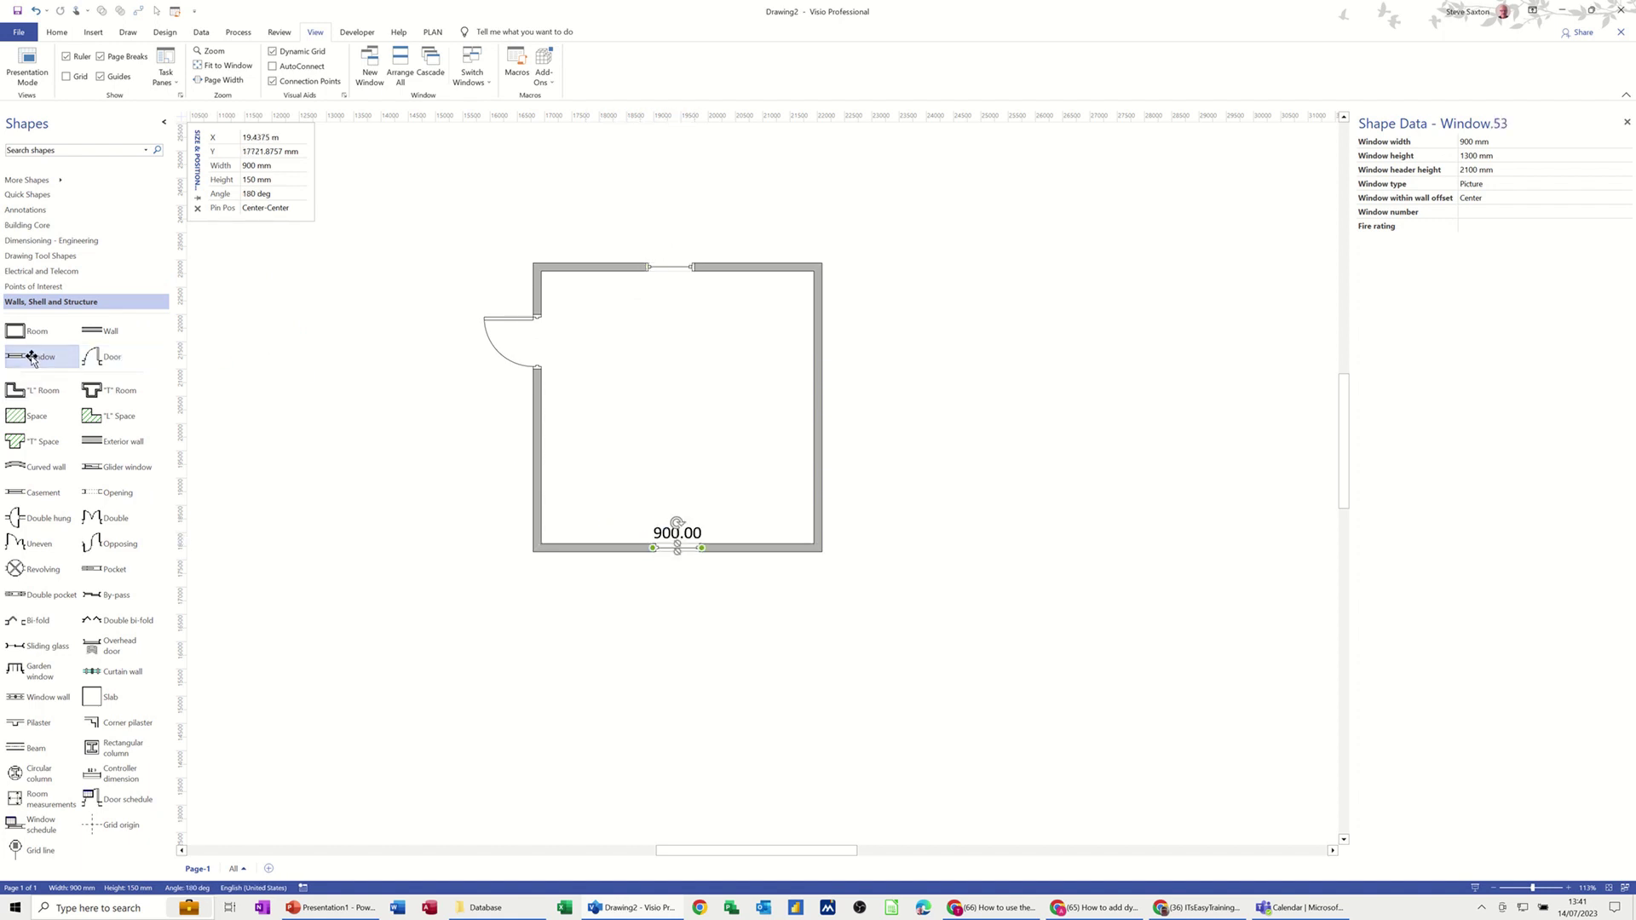
mouse_move(30, 359)
mouse_down()
mouse_move(839, 411)
mouse_move(822, 397)
mouse_up()
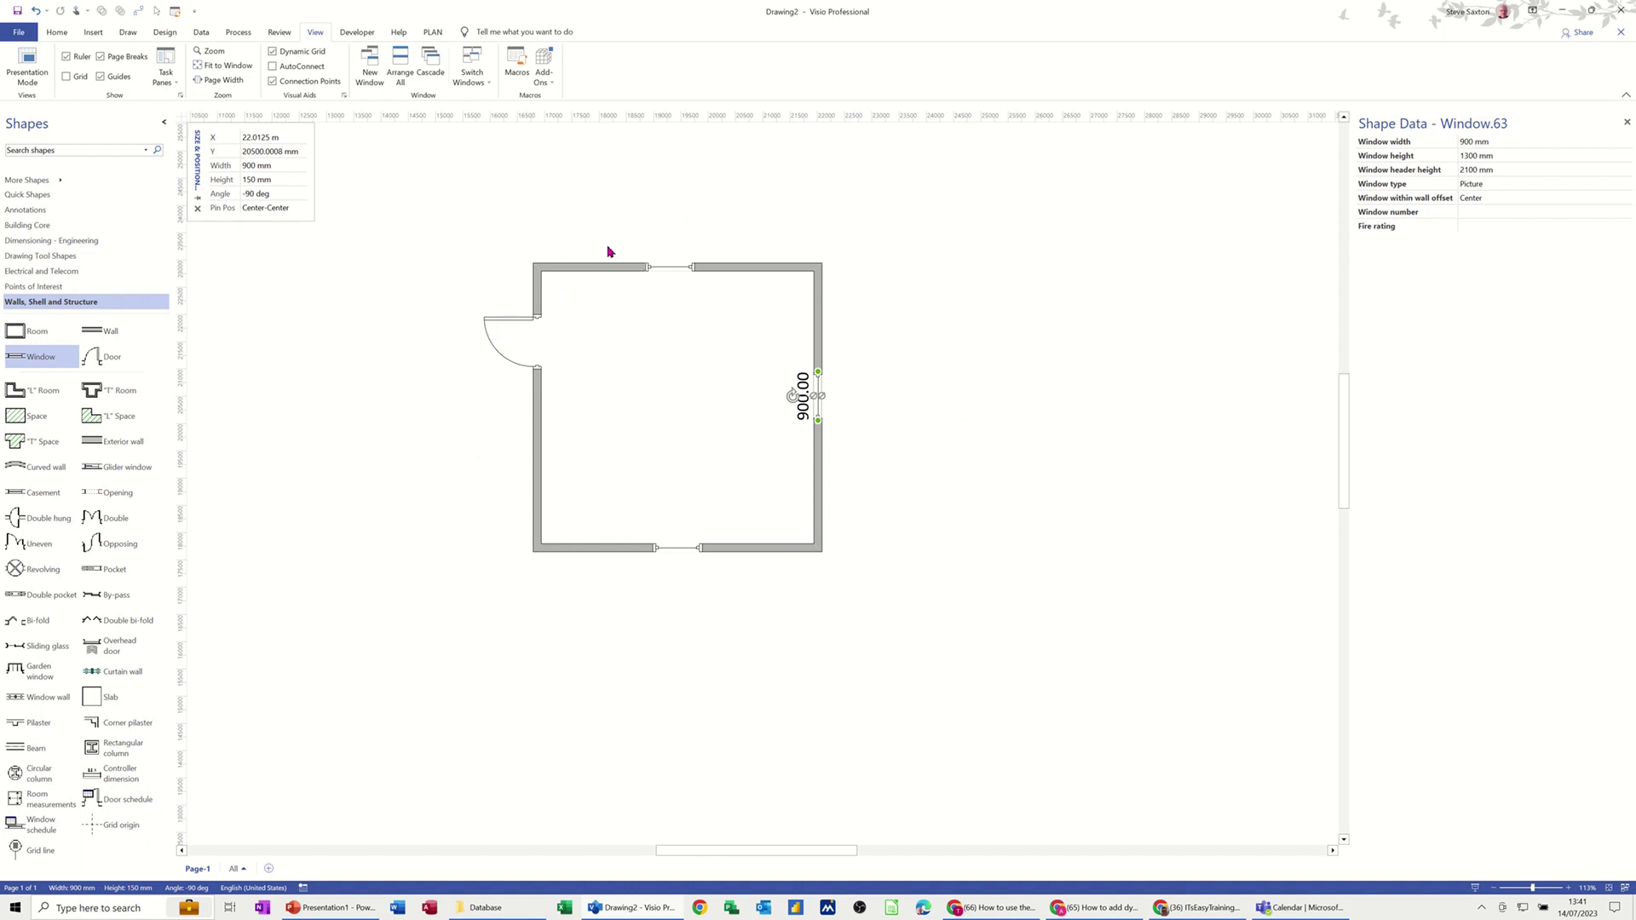
drag(460, 237, 839, 603)
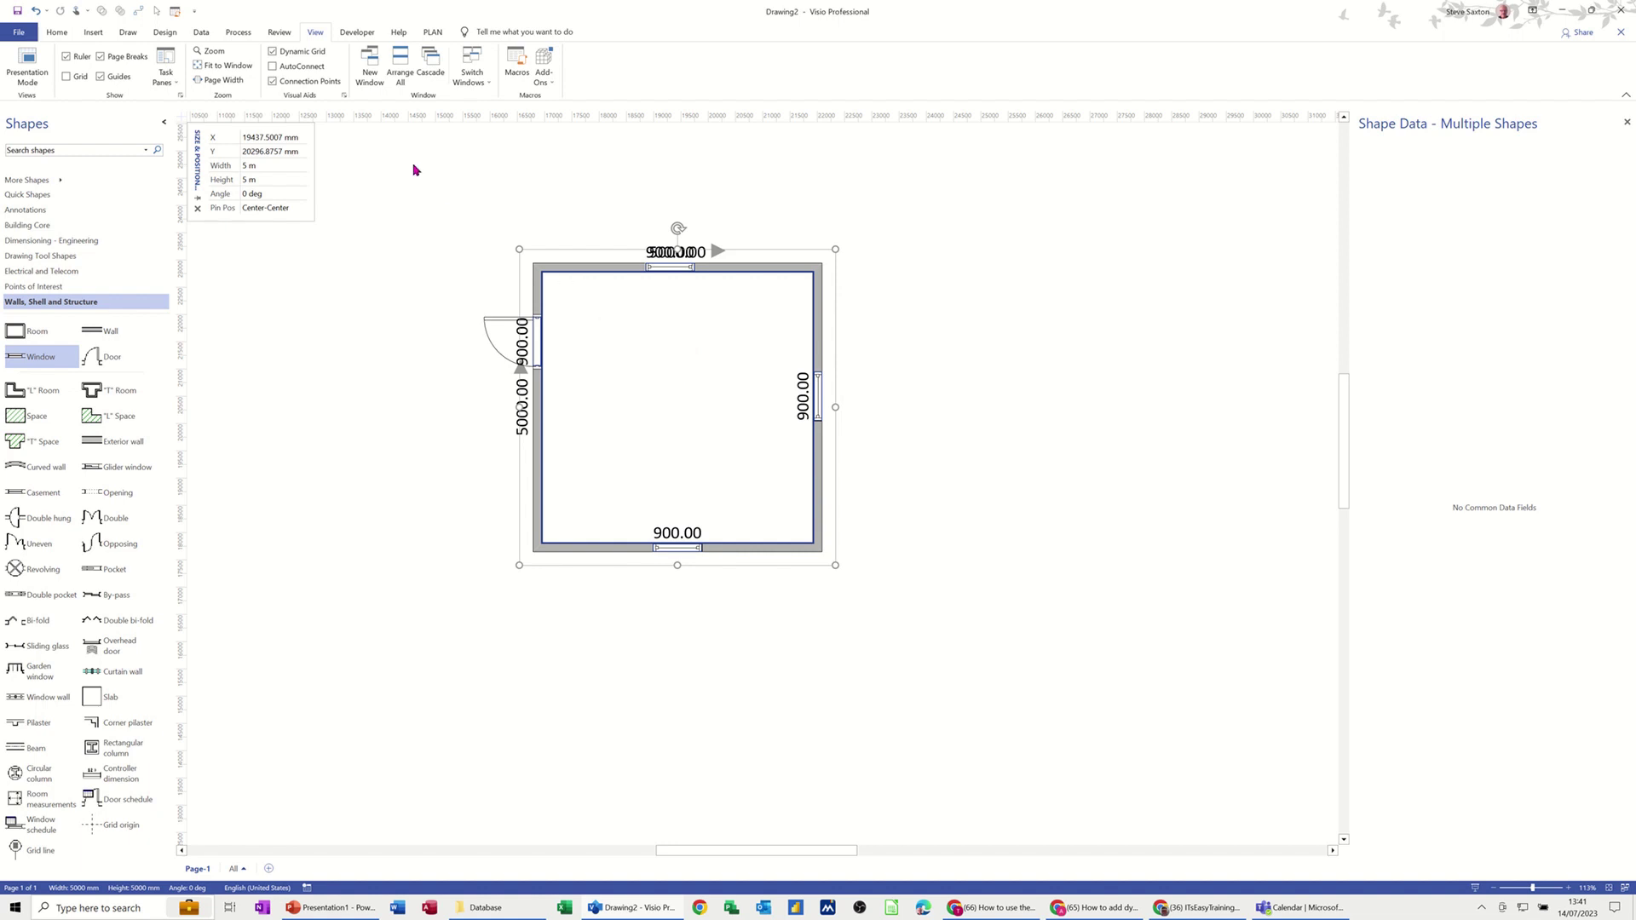
Check in Assign to Layer that the shapes use Building Envelope and Wall layers, changing nothing
click(57, 32)
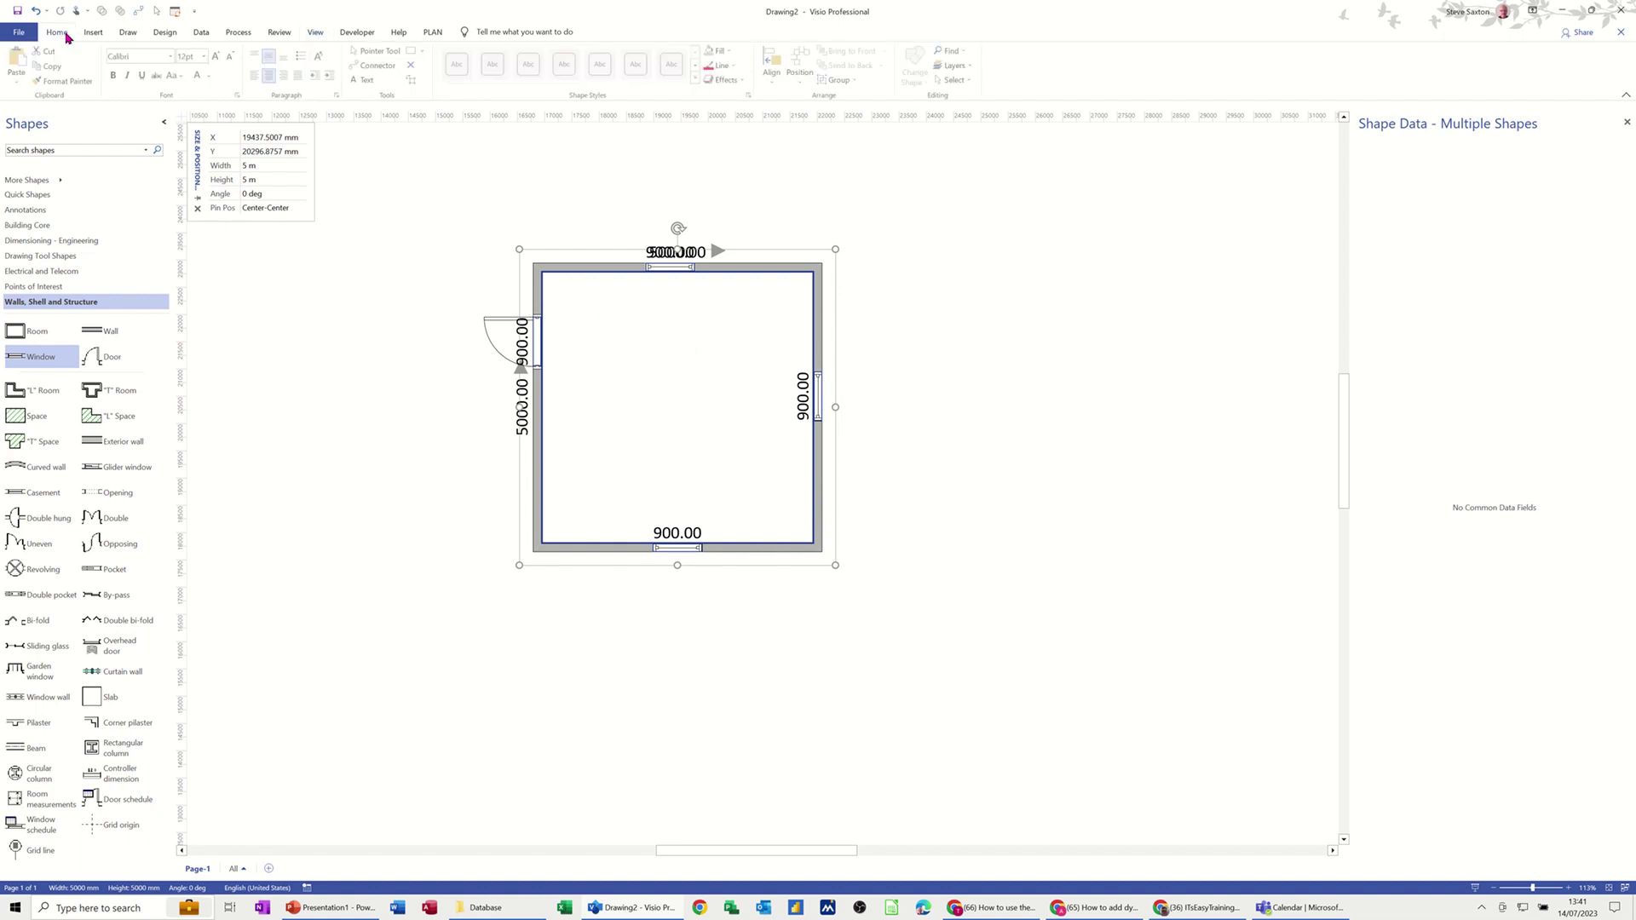
click(975, 67)
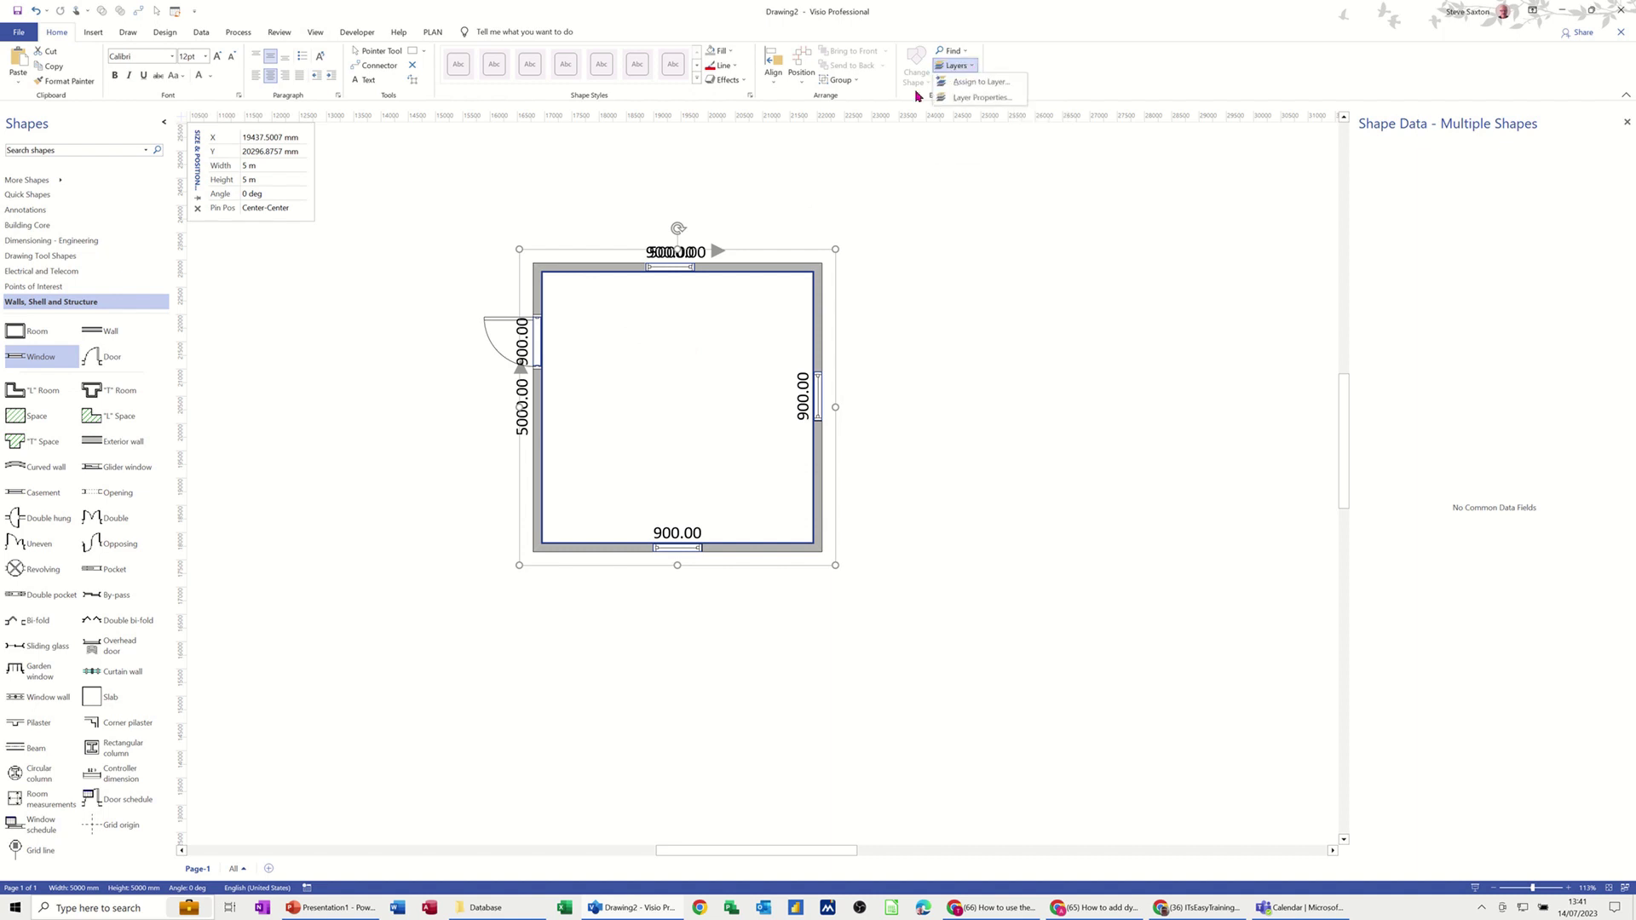
click(974, 85)
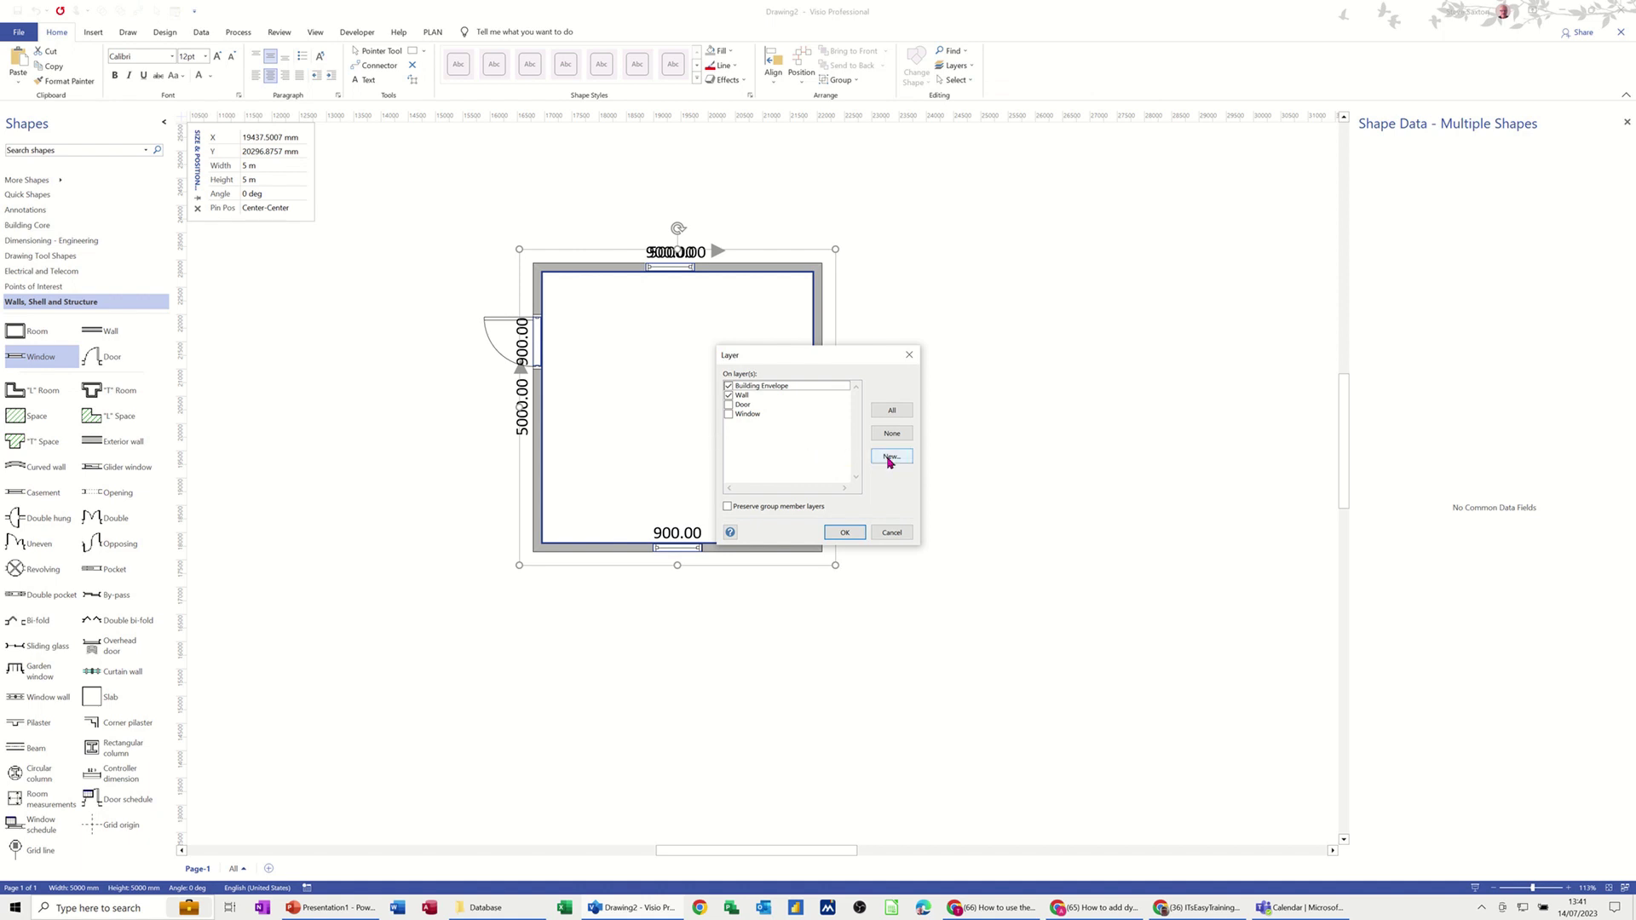
click(891, 532)
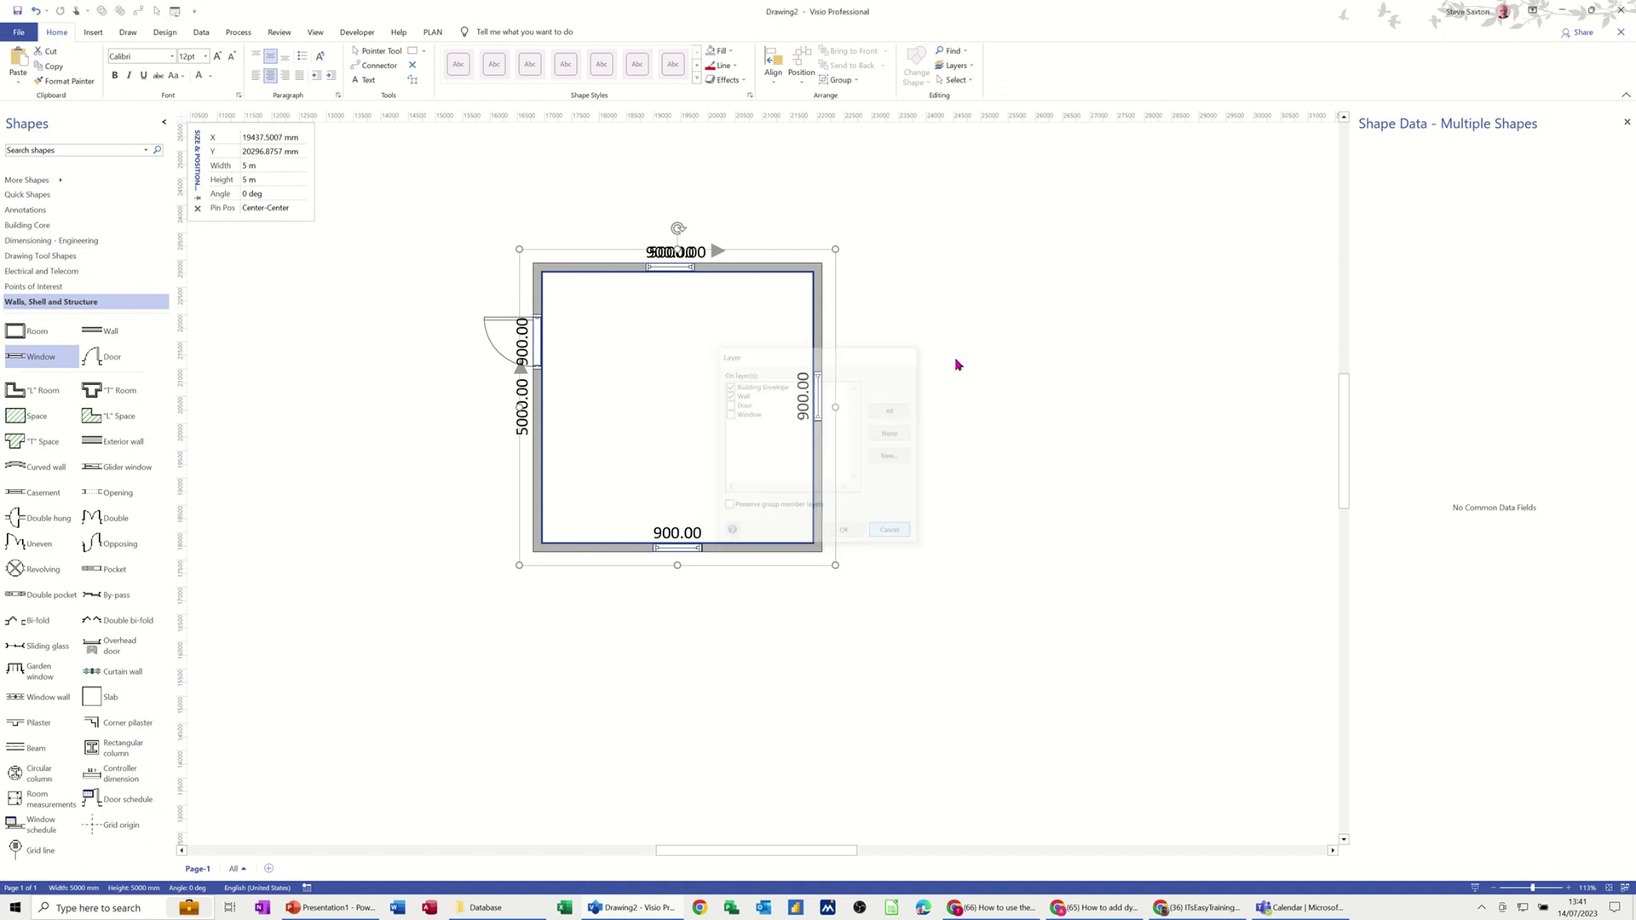
Review the drawing's layers in Layer Properties and close it with OK
click(972, 67)
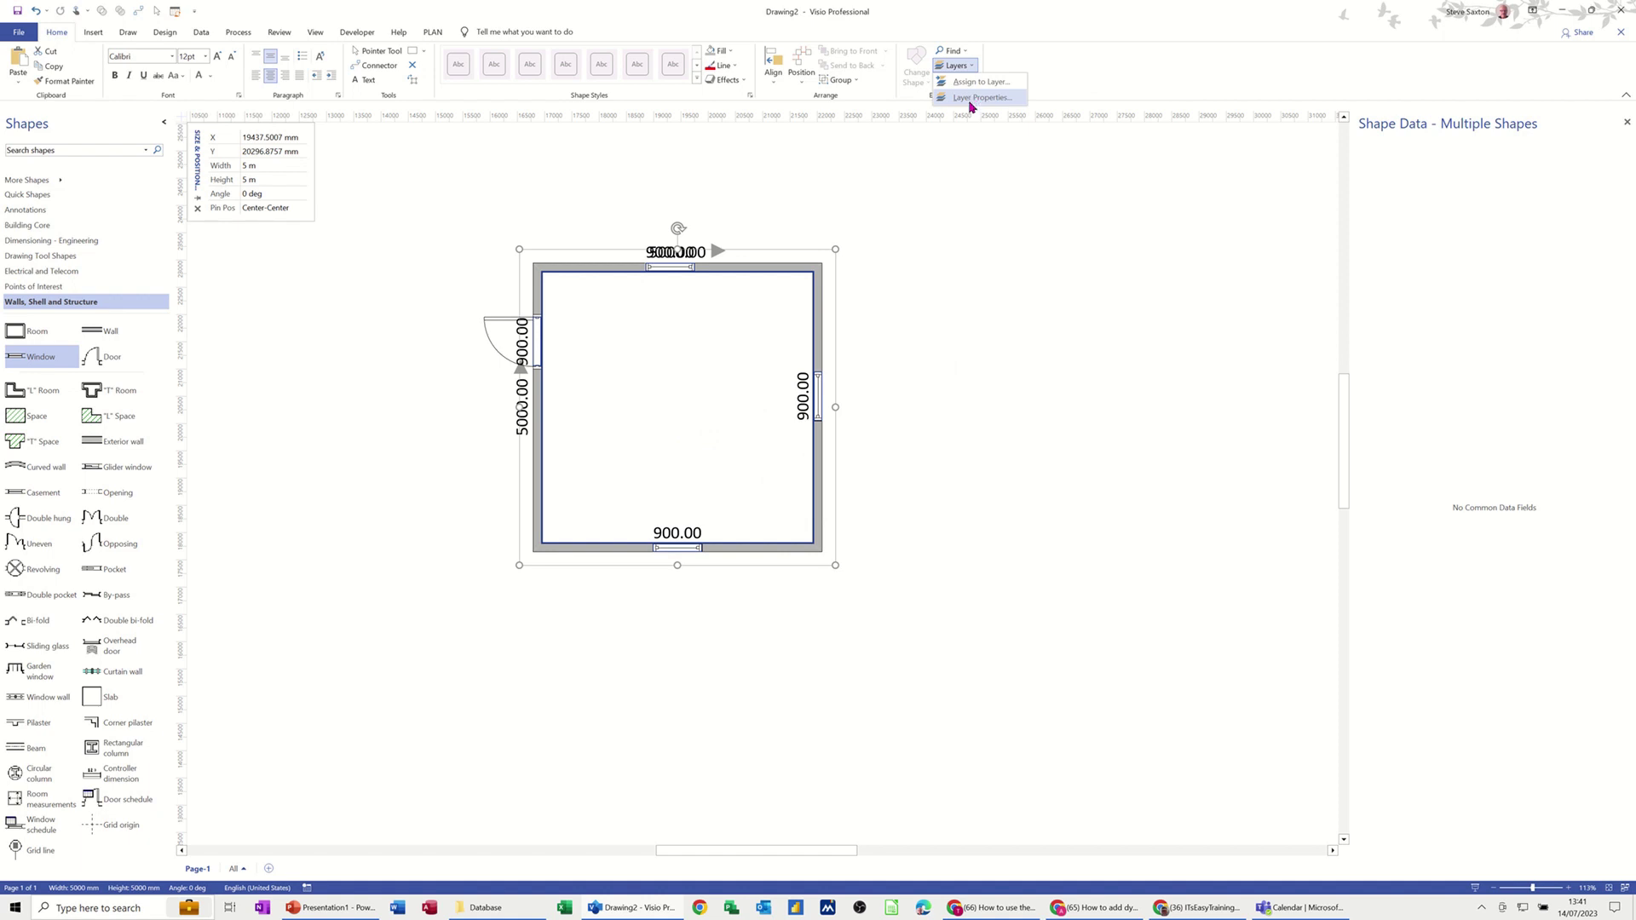
click(980, 97)
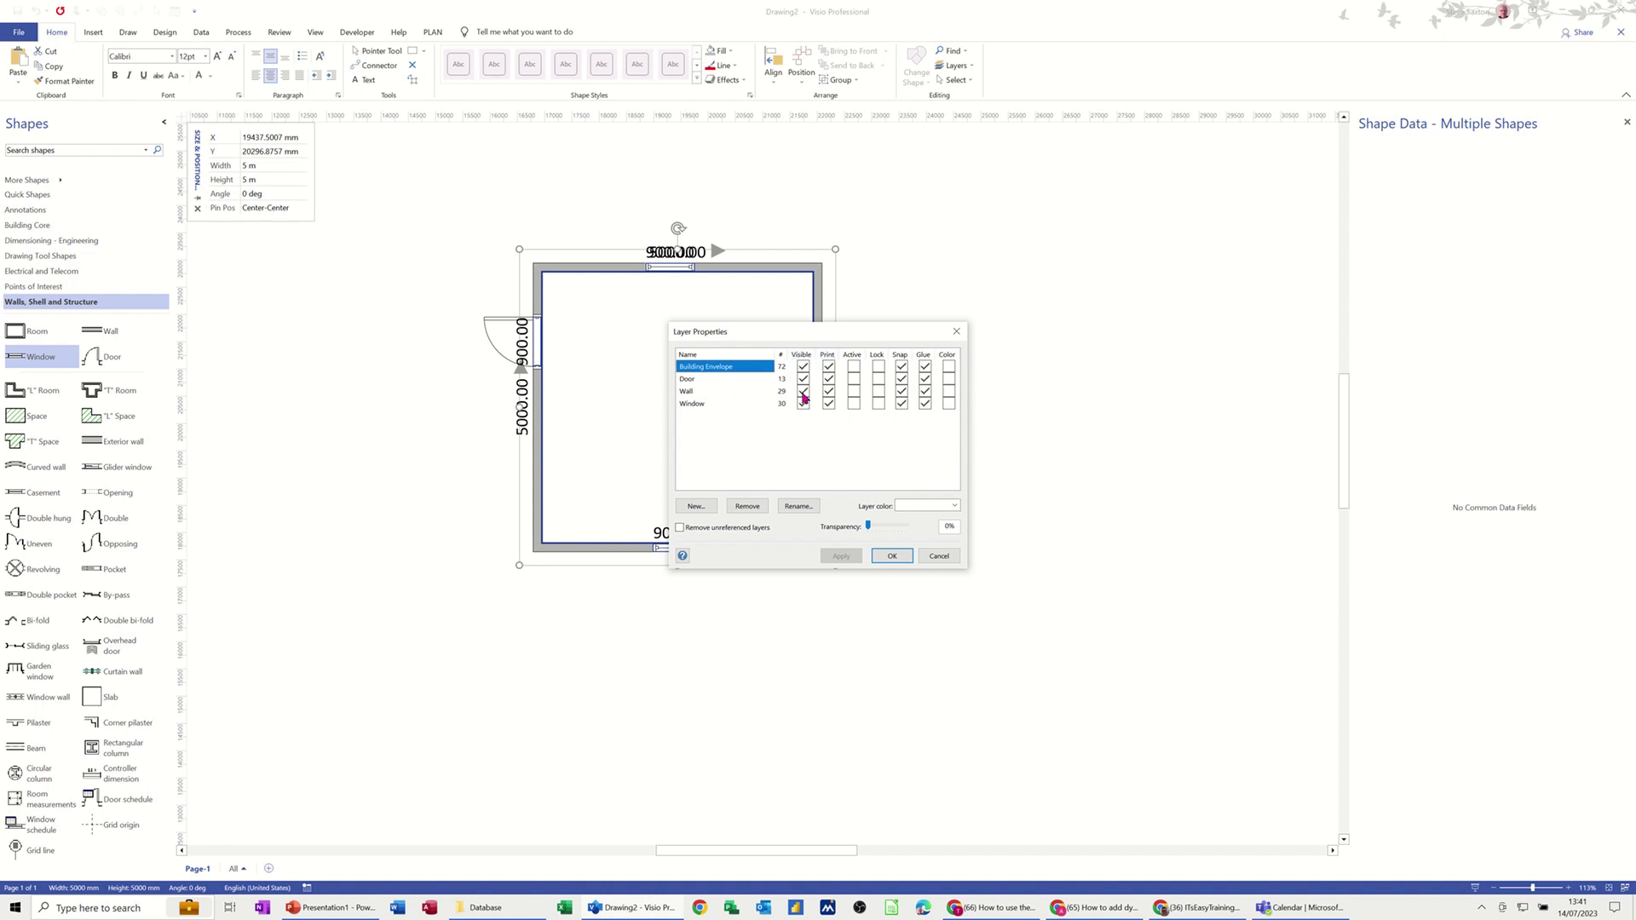
click(905, 556)
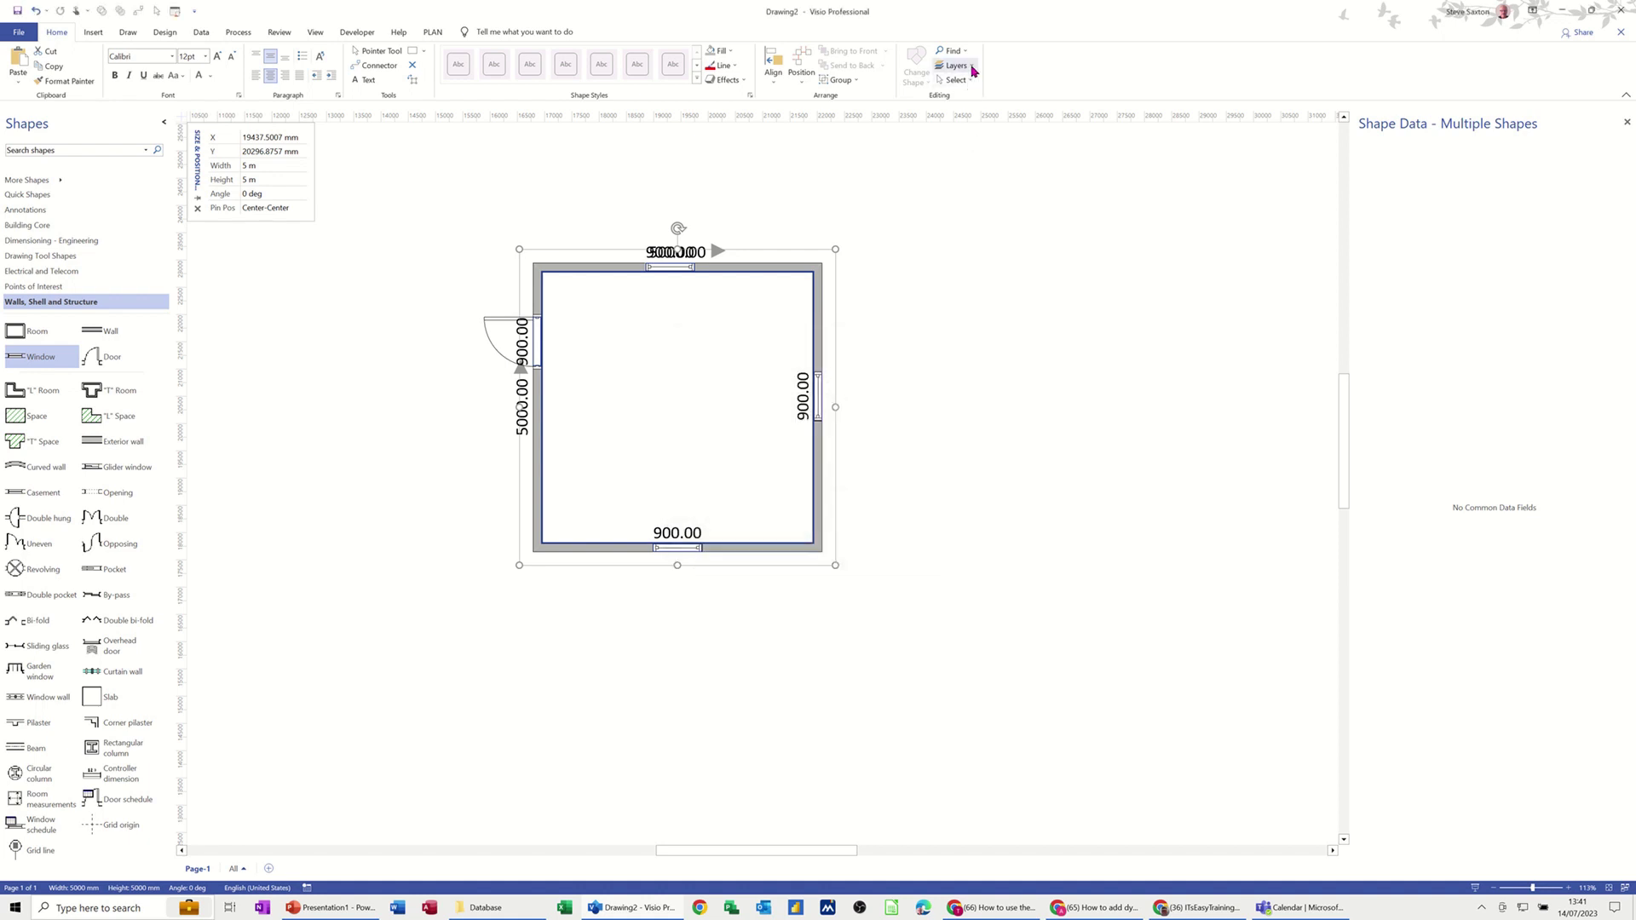
Create a new custom layer and assign the selected room shapes to it
click(974, 70)
click(974, 96)
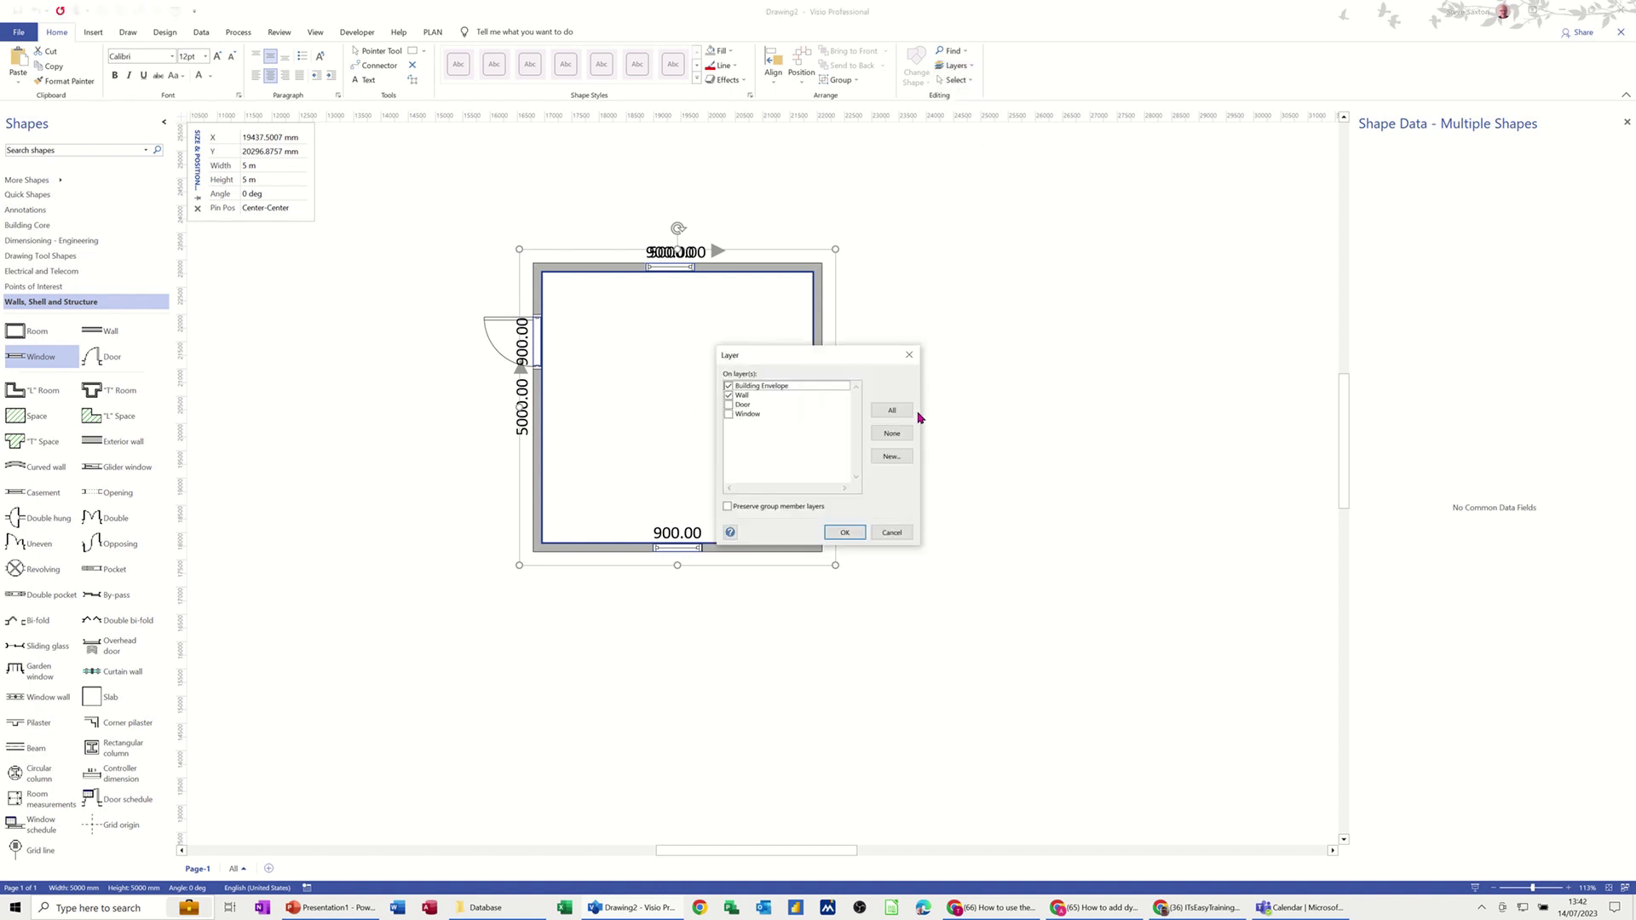
click(891, 456)
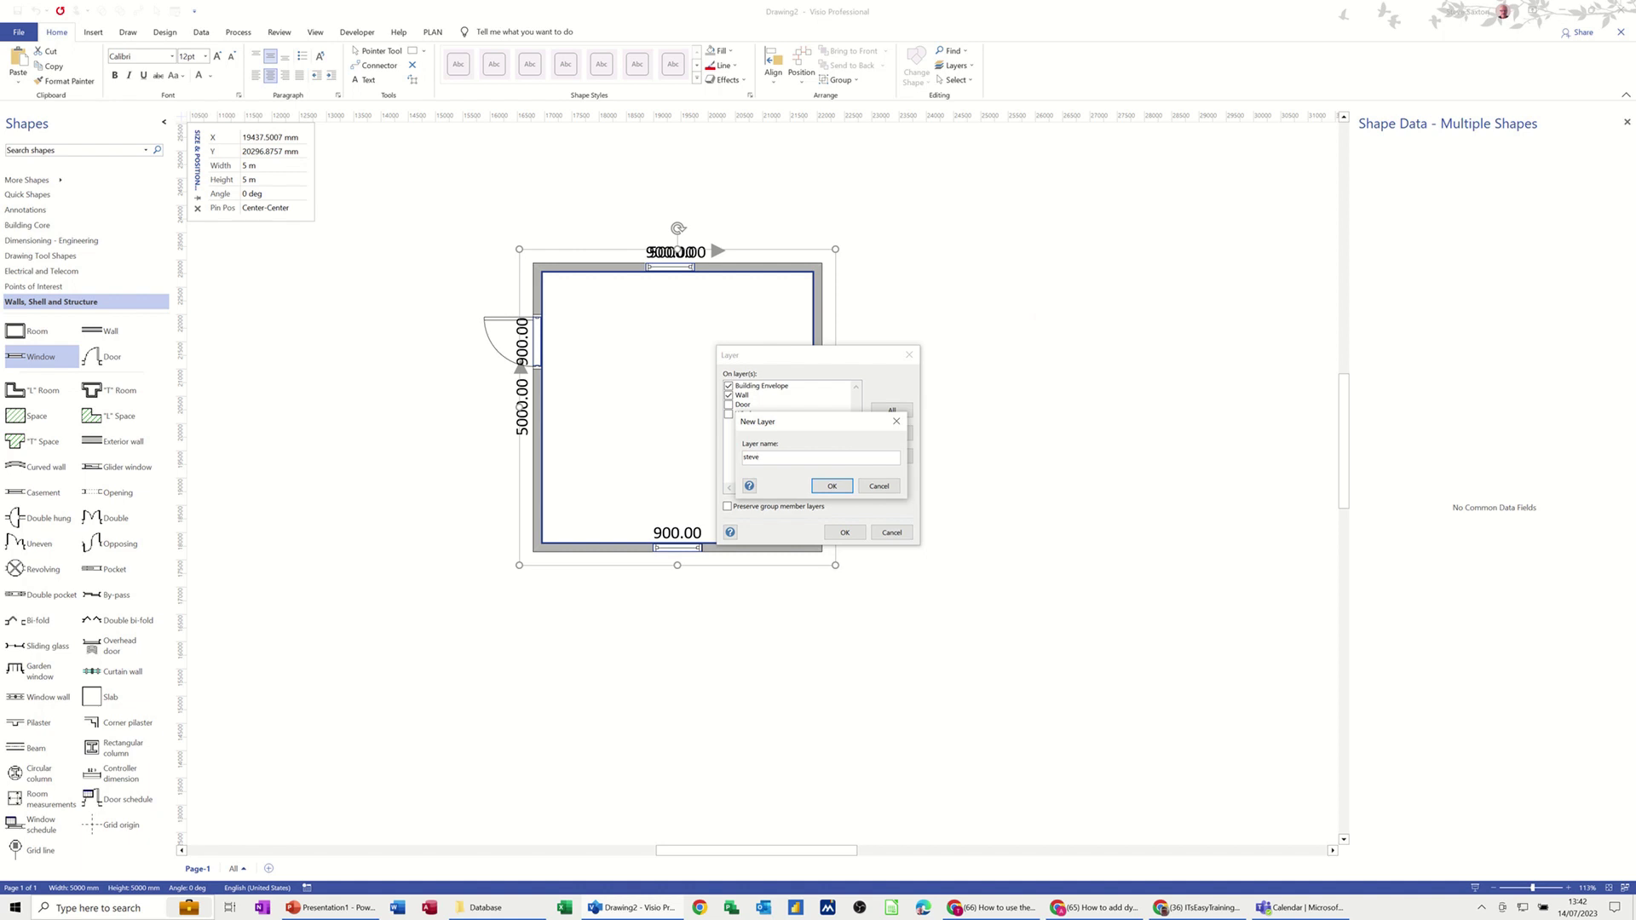
click(833, 486)
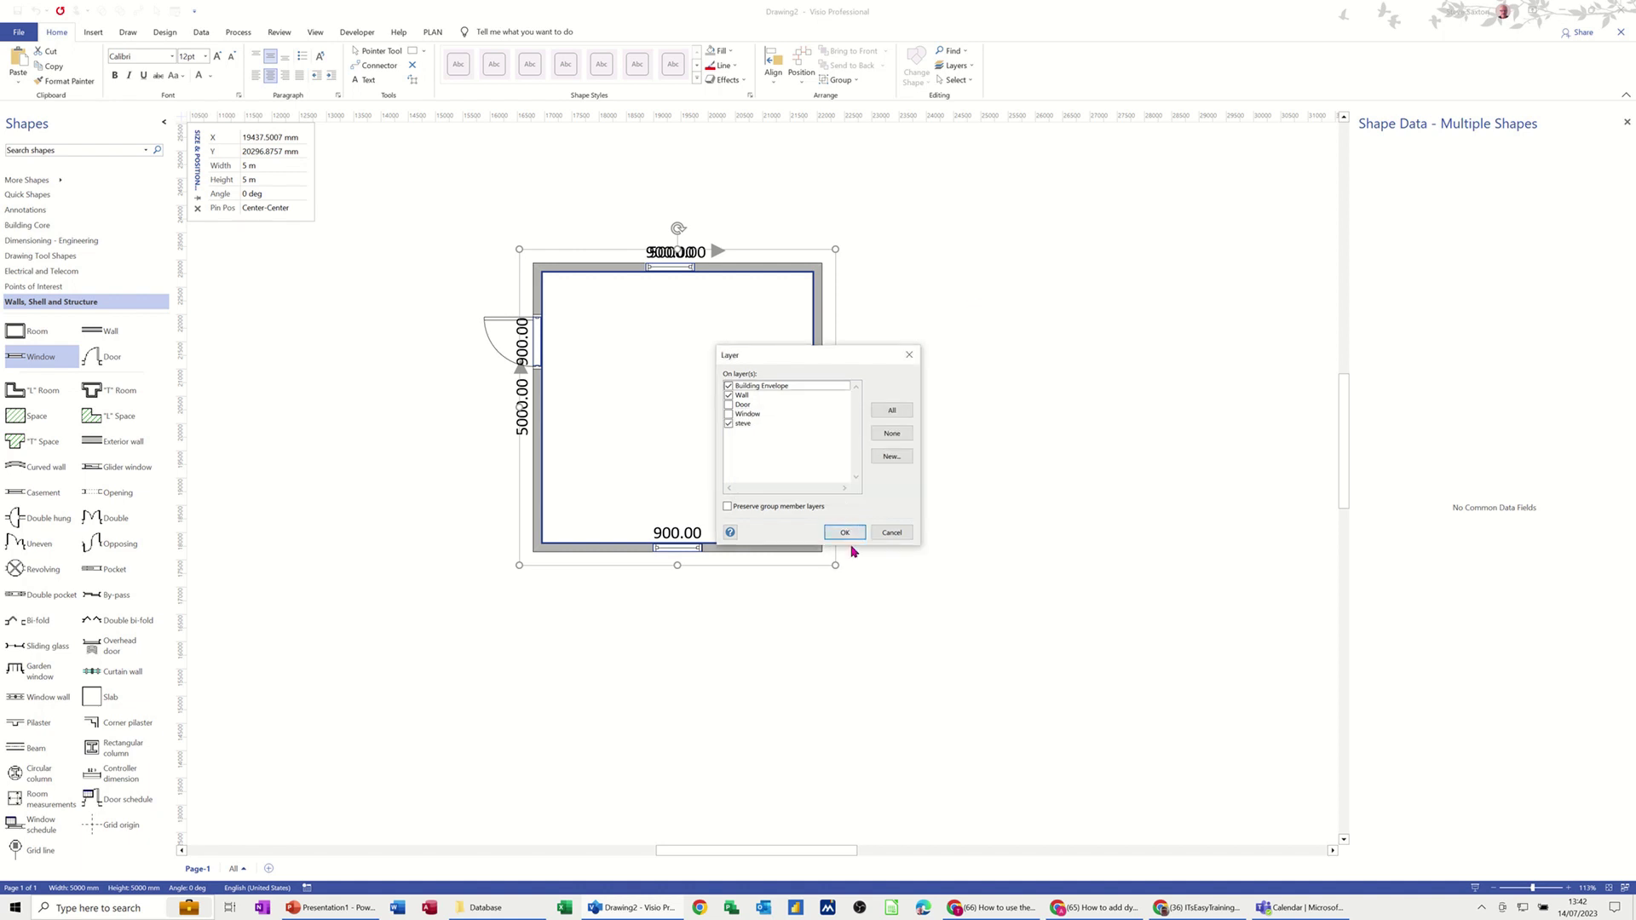
click(844, 534)
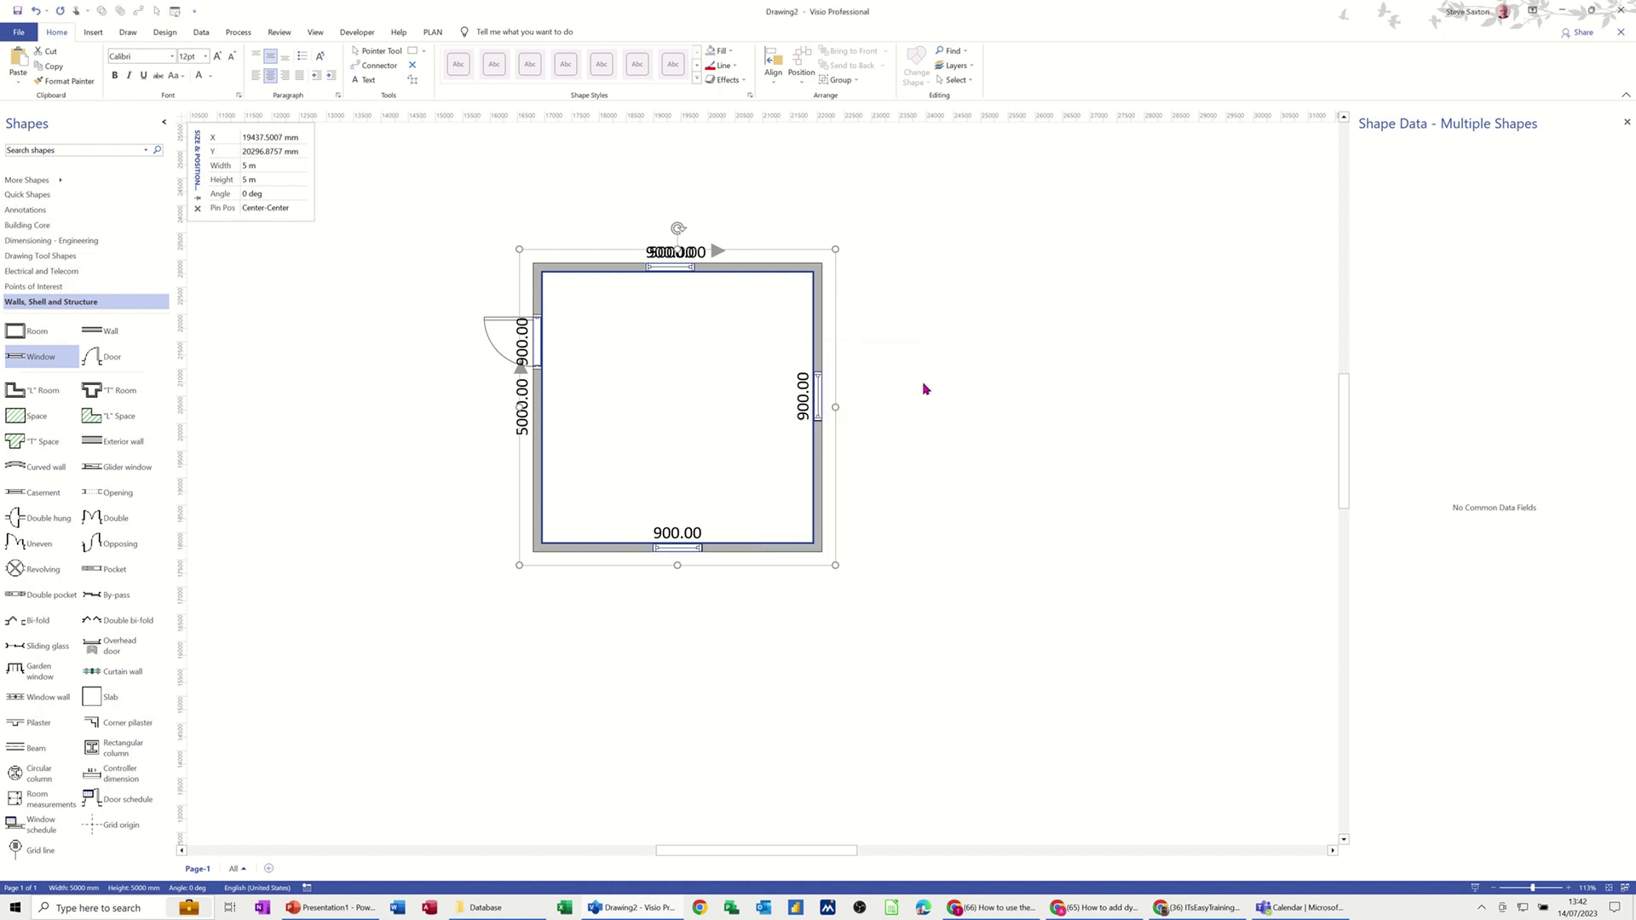
Turn off visibility for the Building Envelope, Door, Wall and Window layers and apply
click(956, 65)
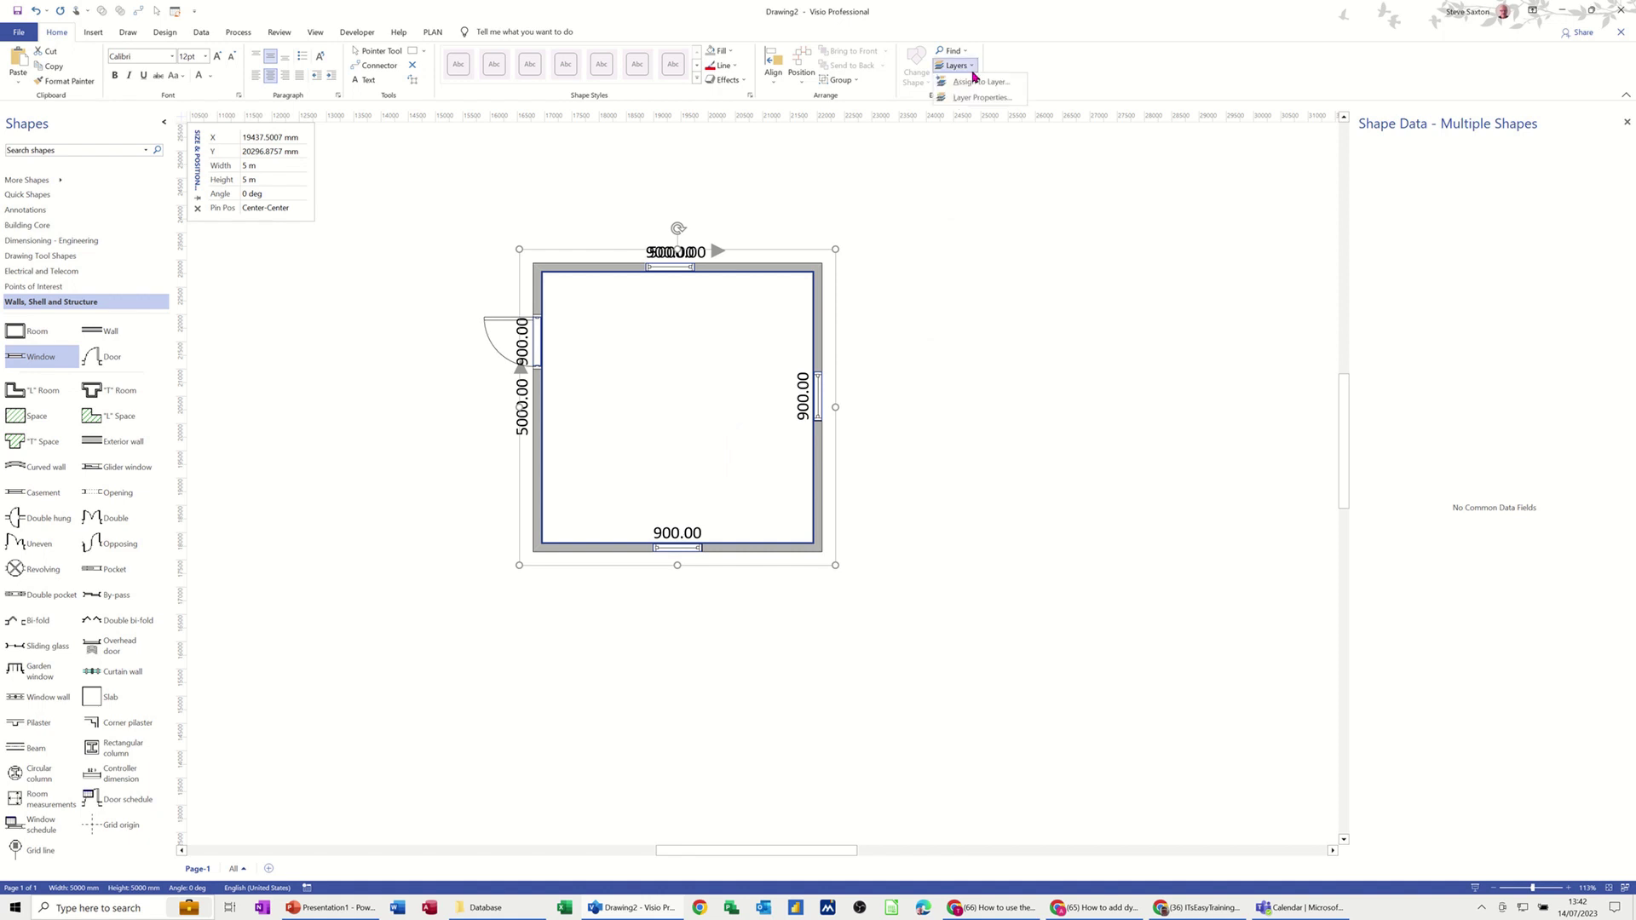
click(977, 99)
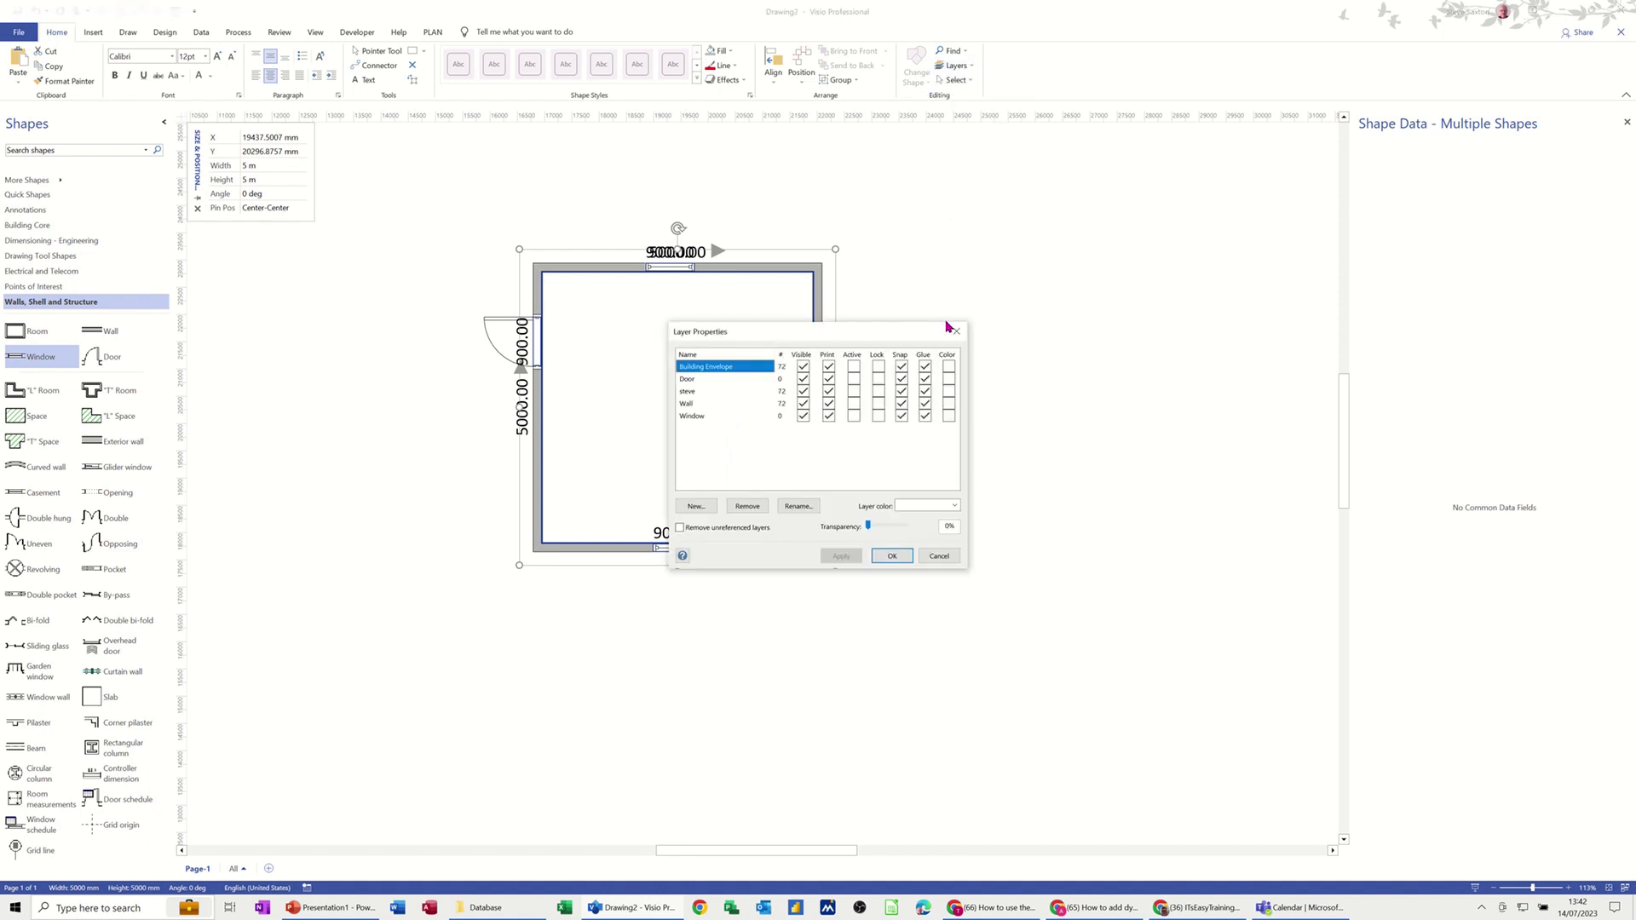
click(803, 367)
click(805, 381)
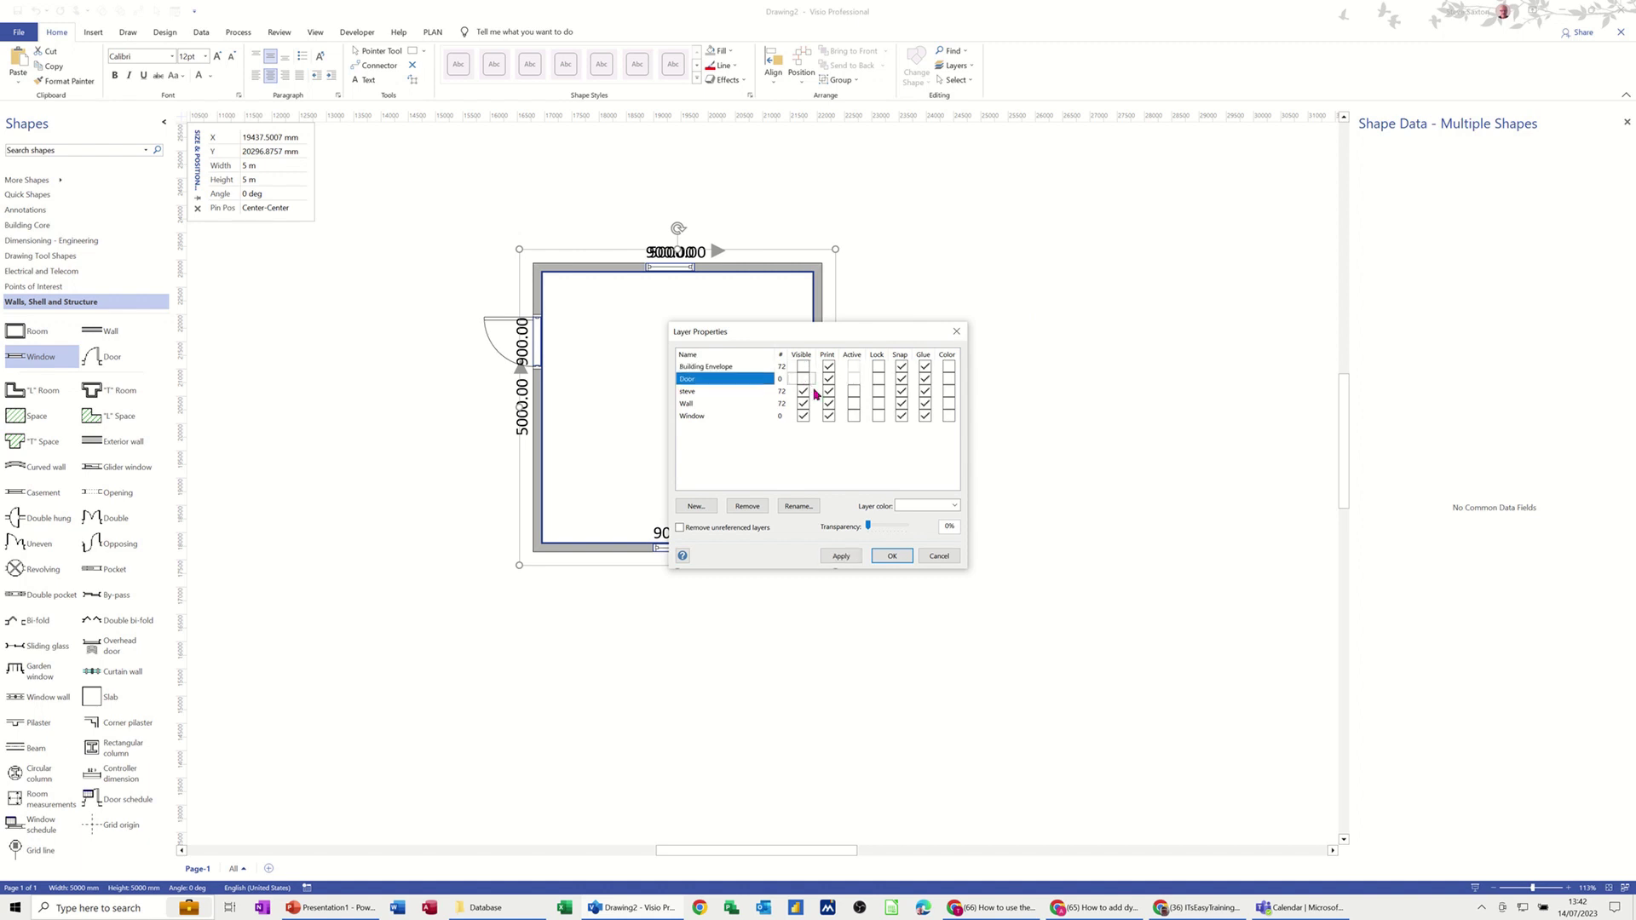
click(805, 404)
click(804, 417)
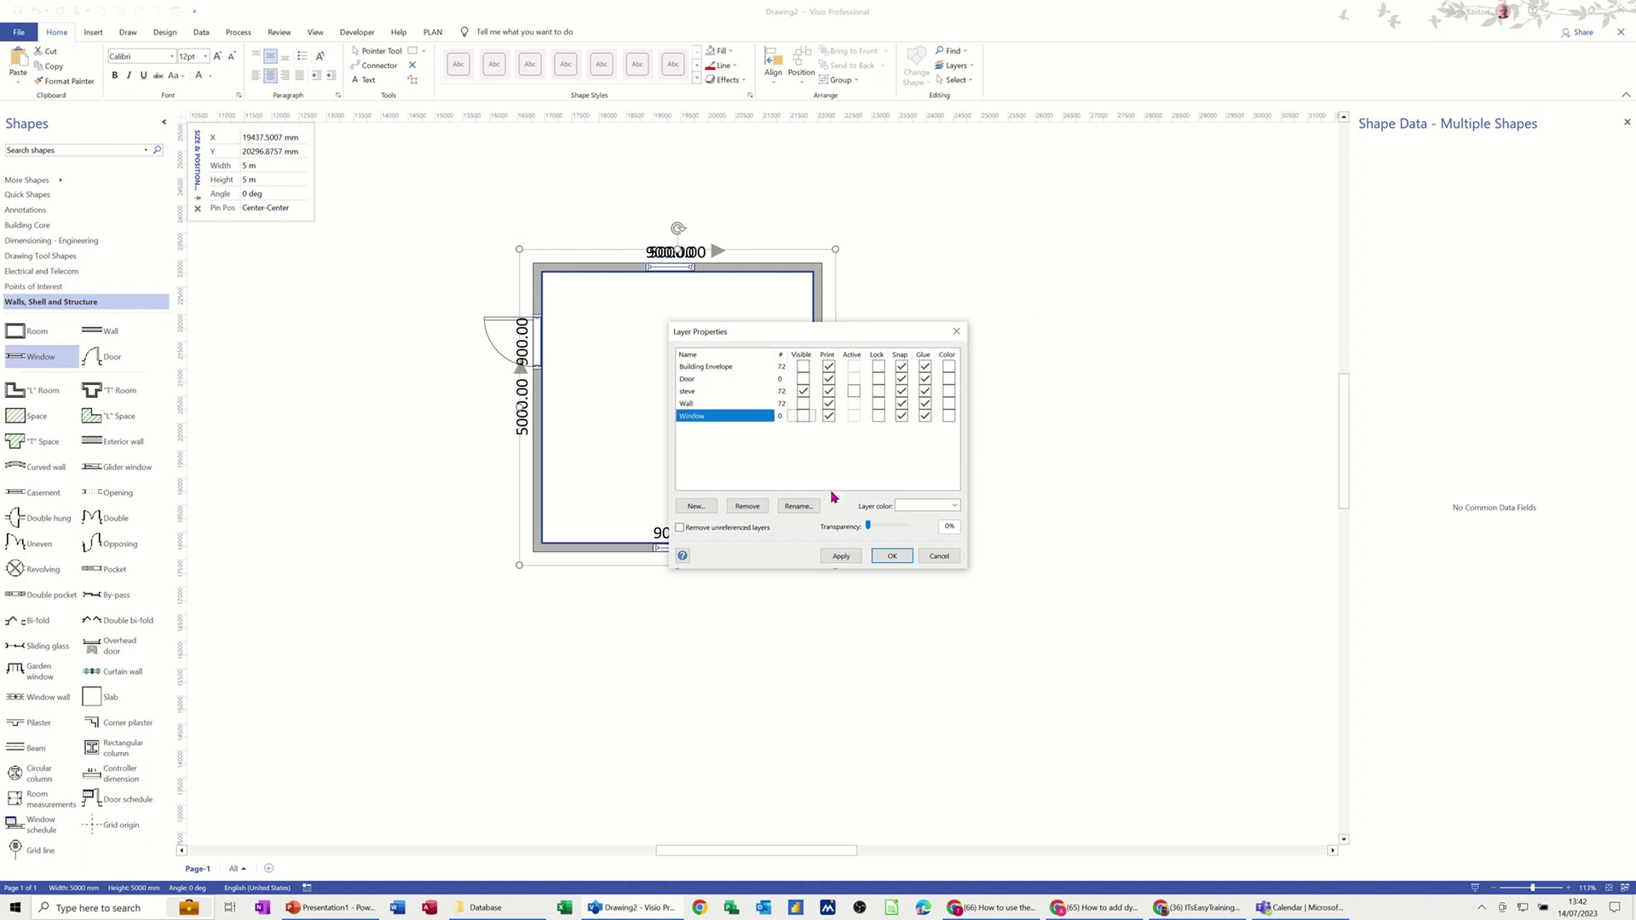
click(834, 559)
drag(792, 327, 1021, 226)
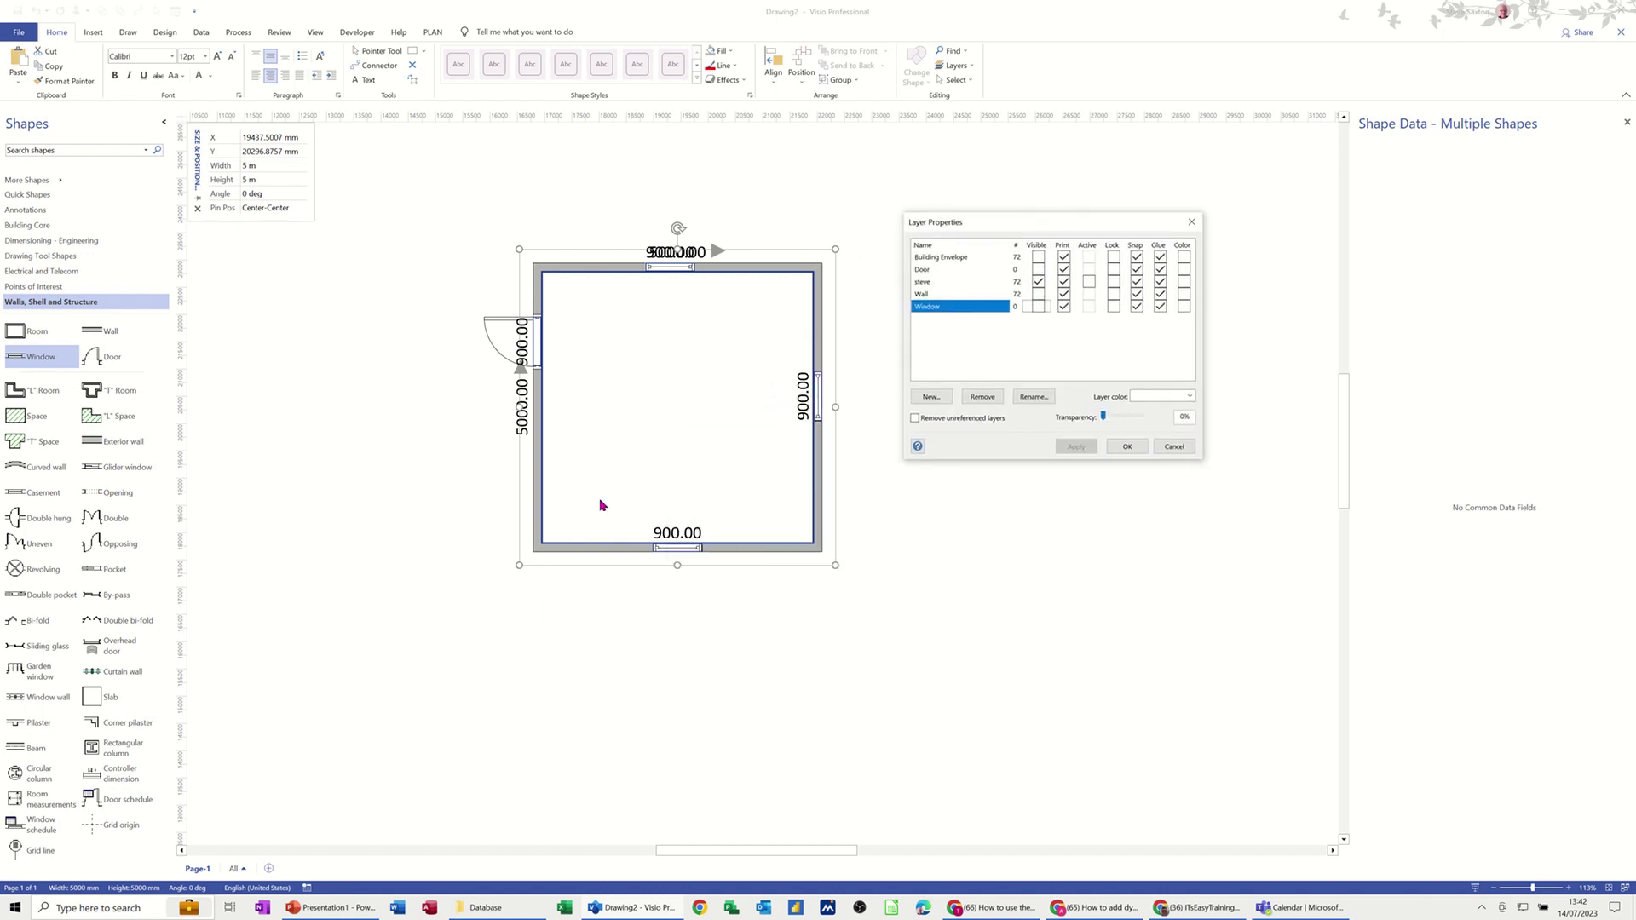
click(1128, 448)
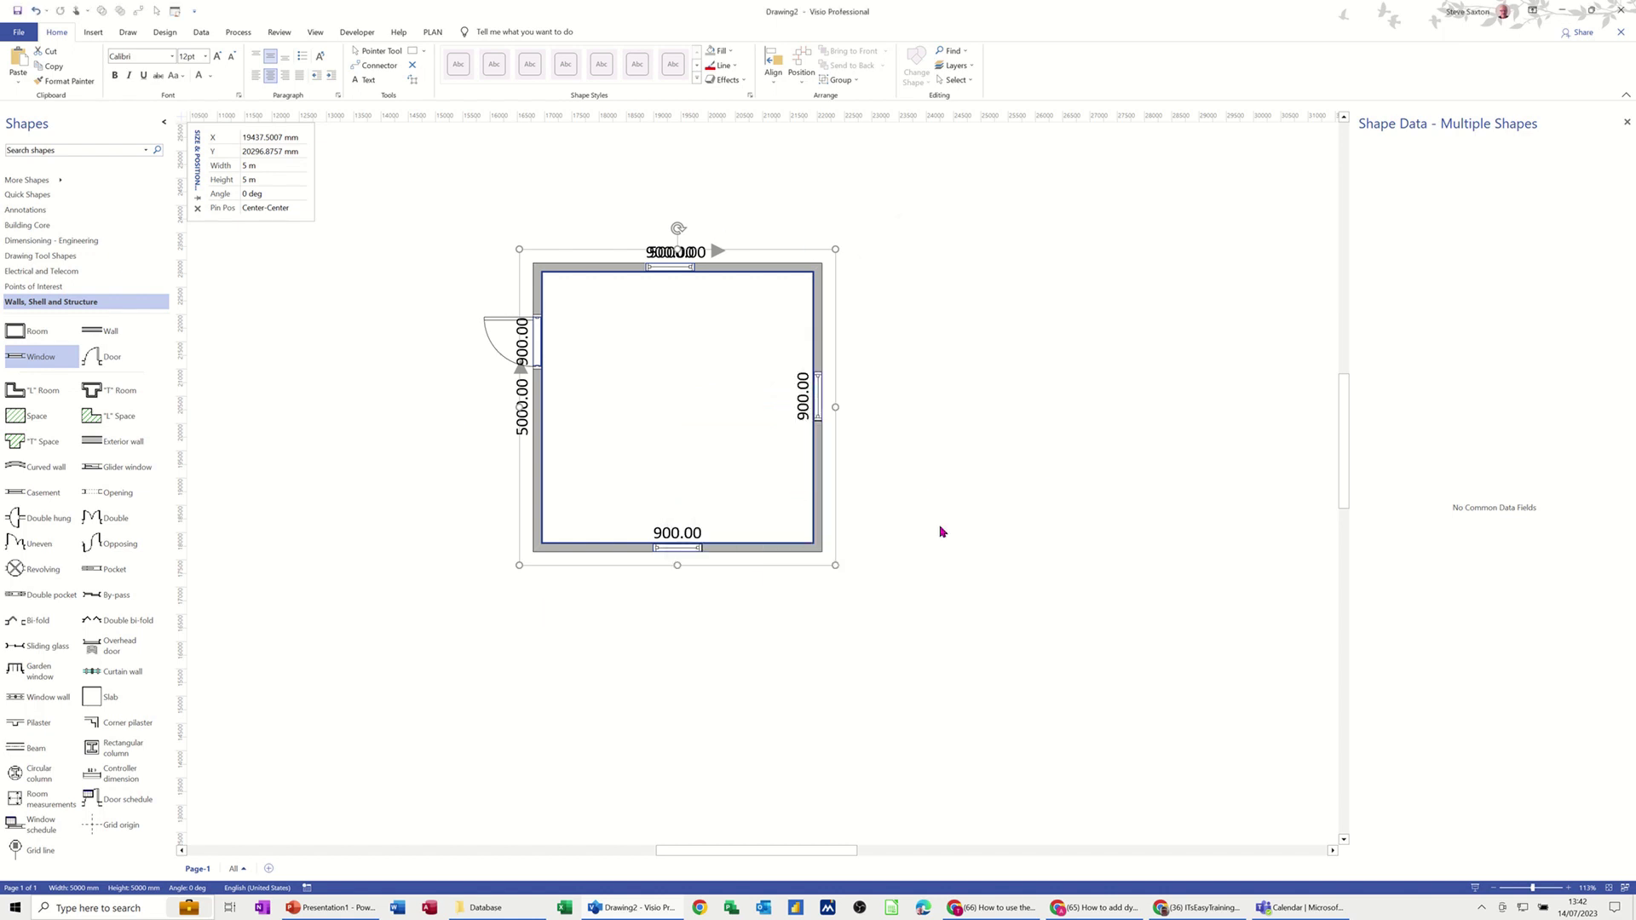
Nudge the room slightly right and down, then reopen Layer Properties
click(941, 532)
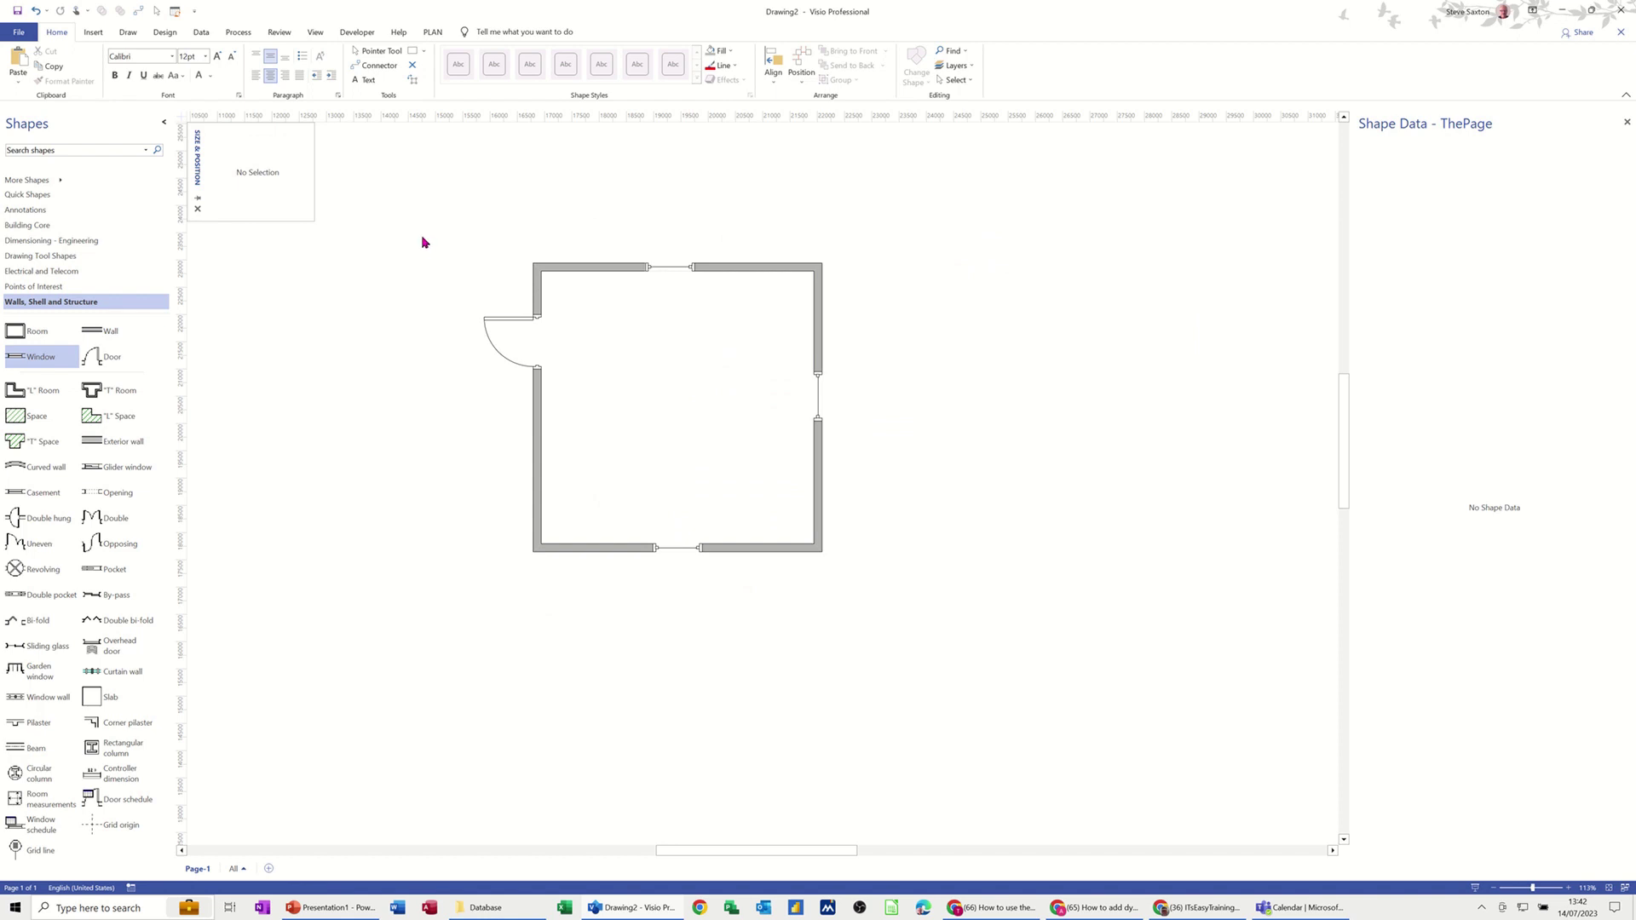
drag(421, 236, 855, 615)
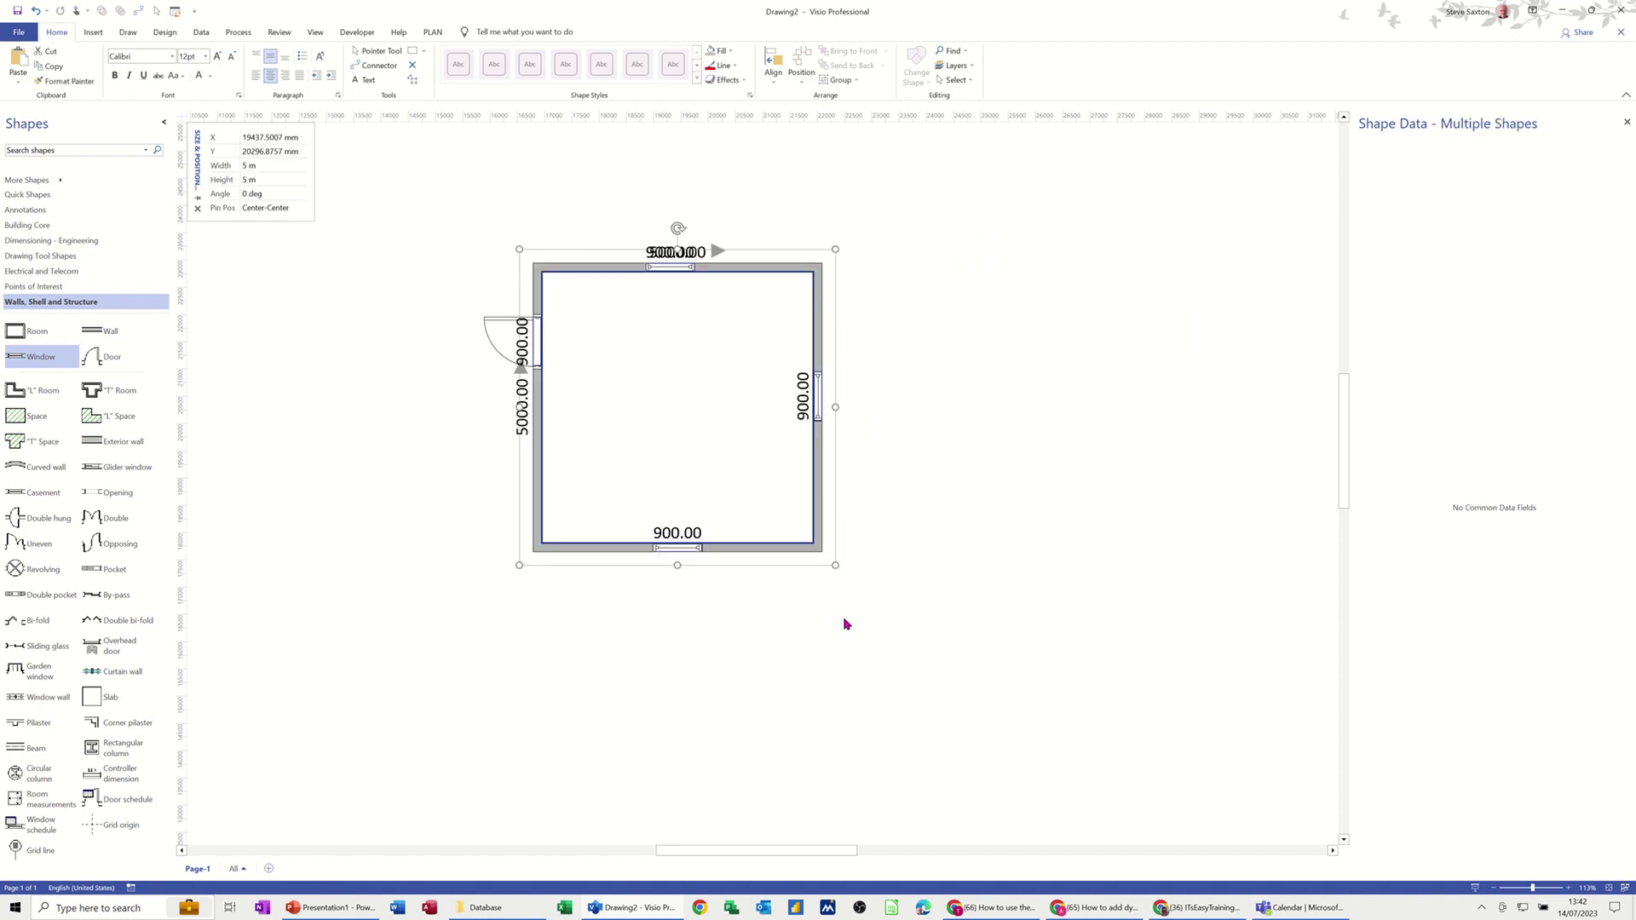
click(935, 414)
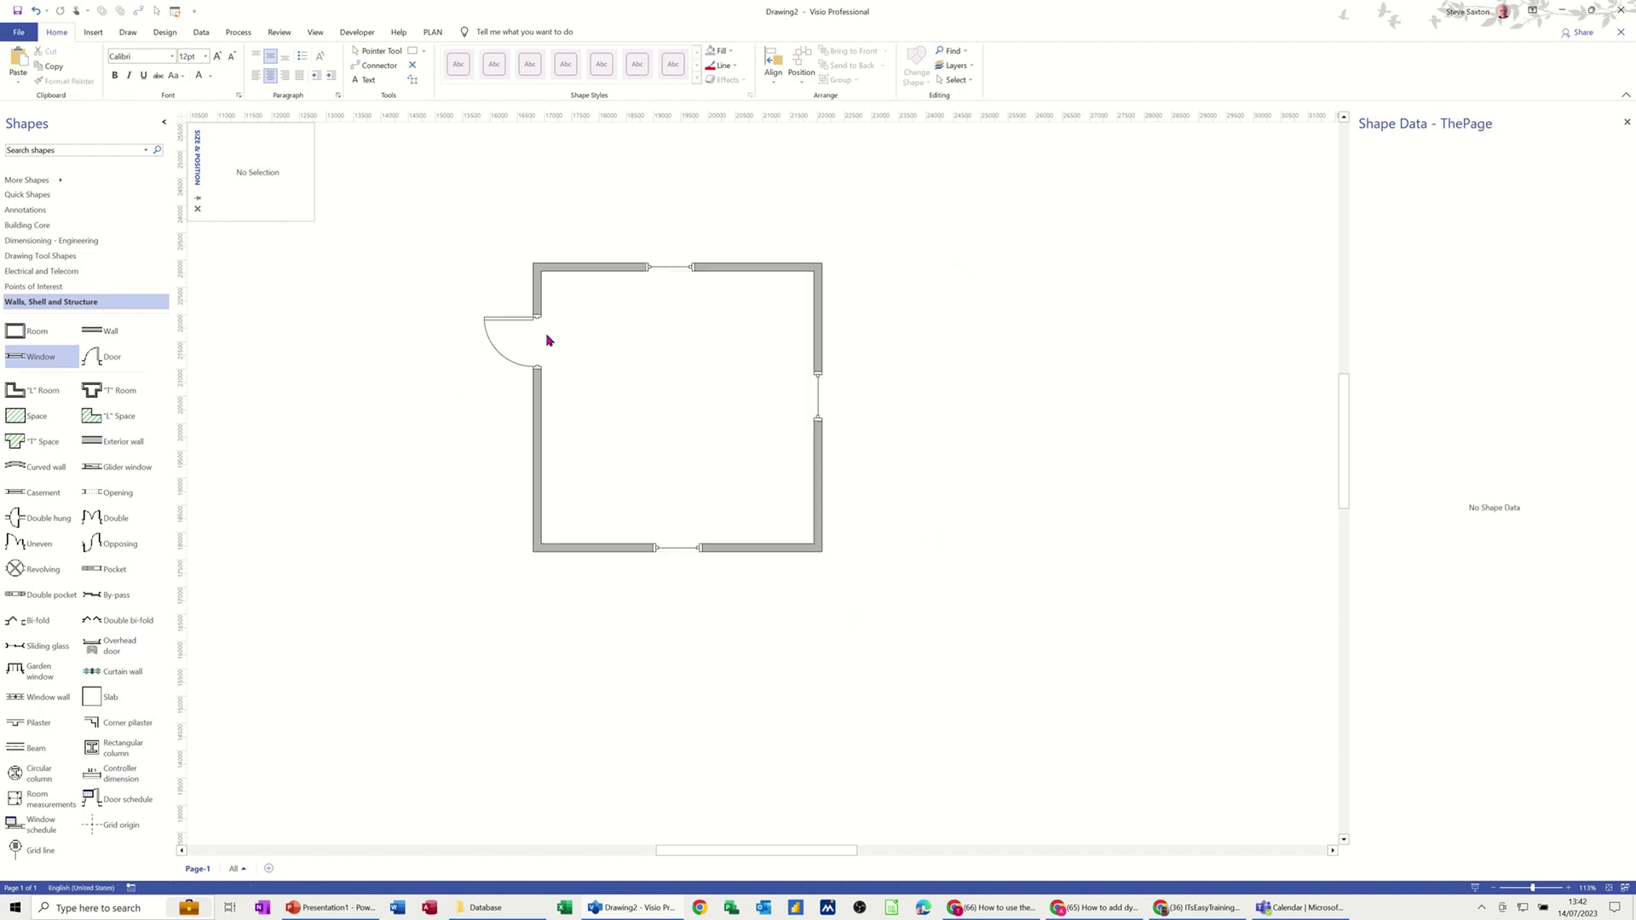
drag(591, 267, 636, 268)
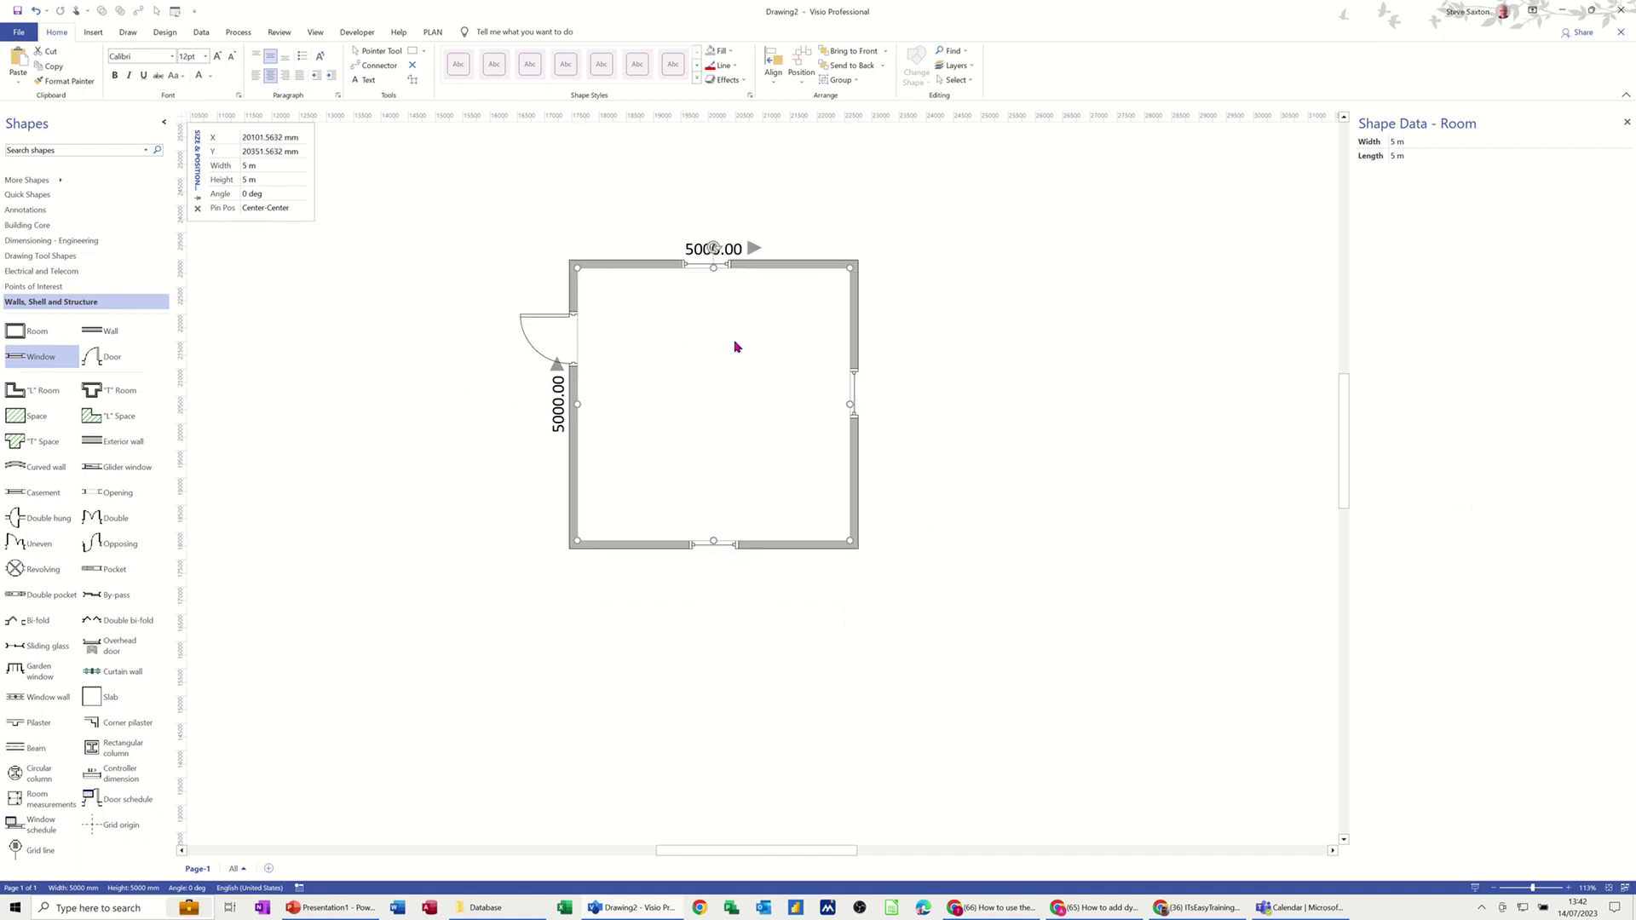
click(955, 66)
click(982, 97)
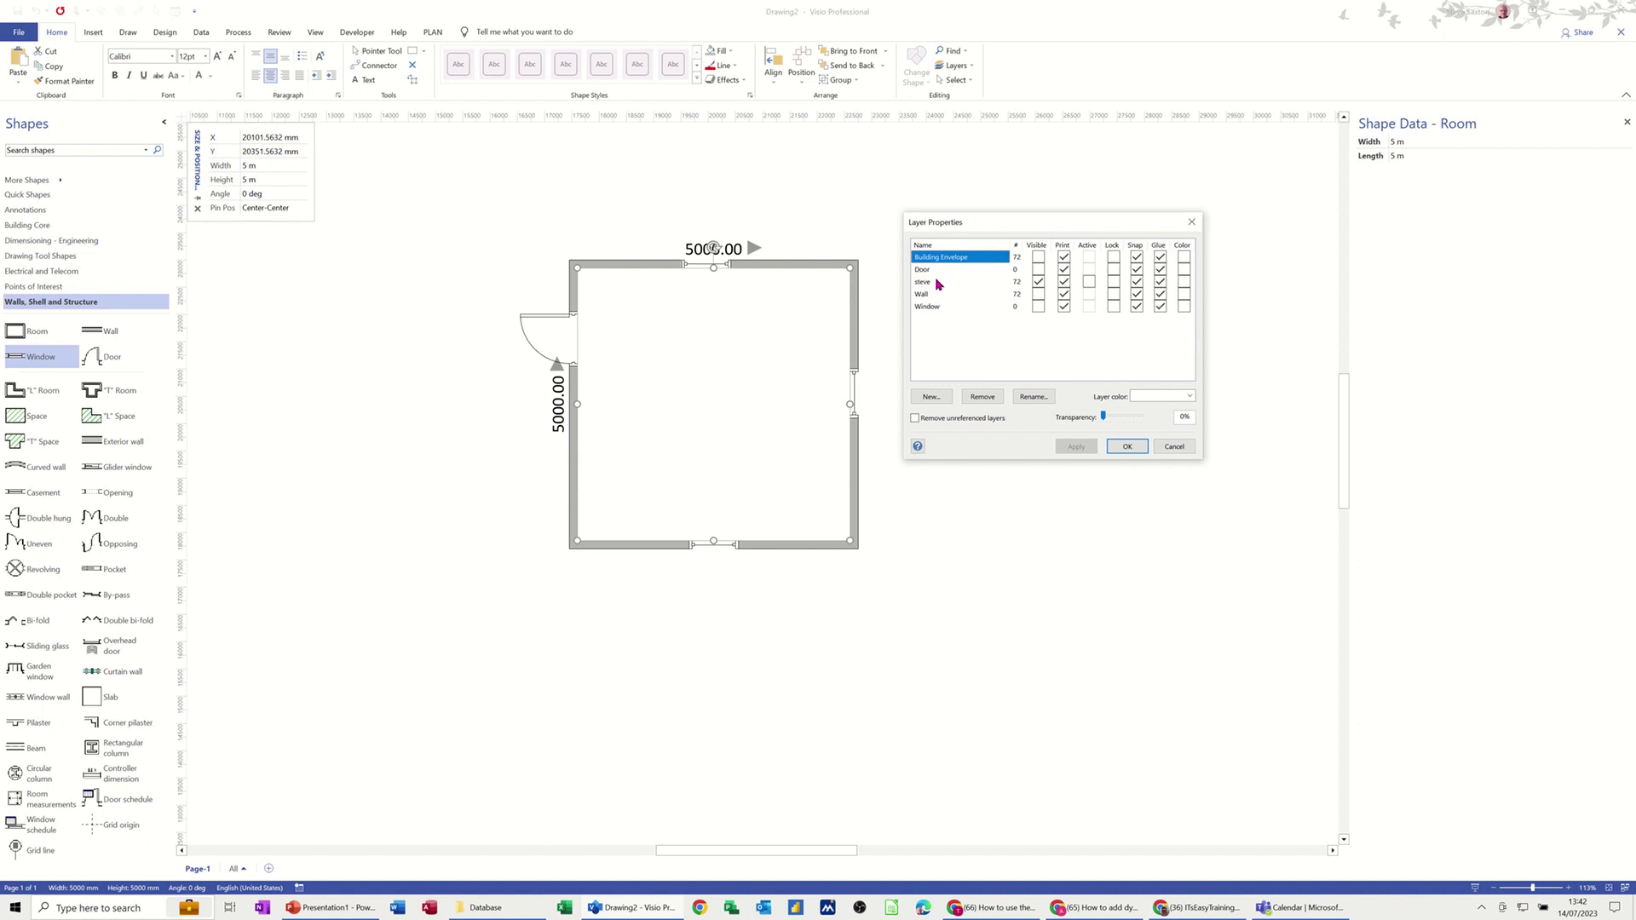
Lock the custom layer and verify the room's shapes can no longer be selected
click(1114, 282)
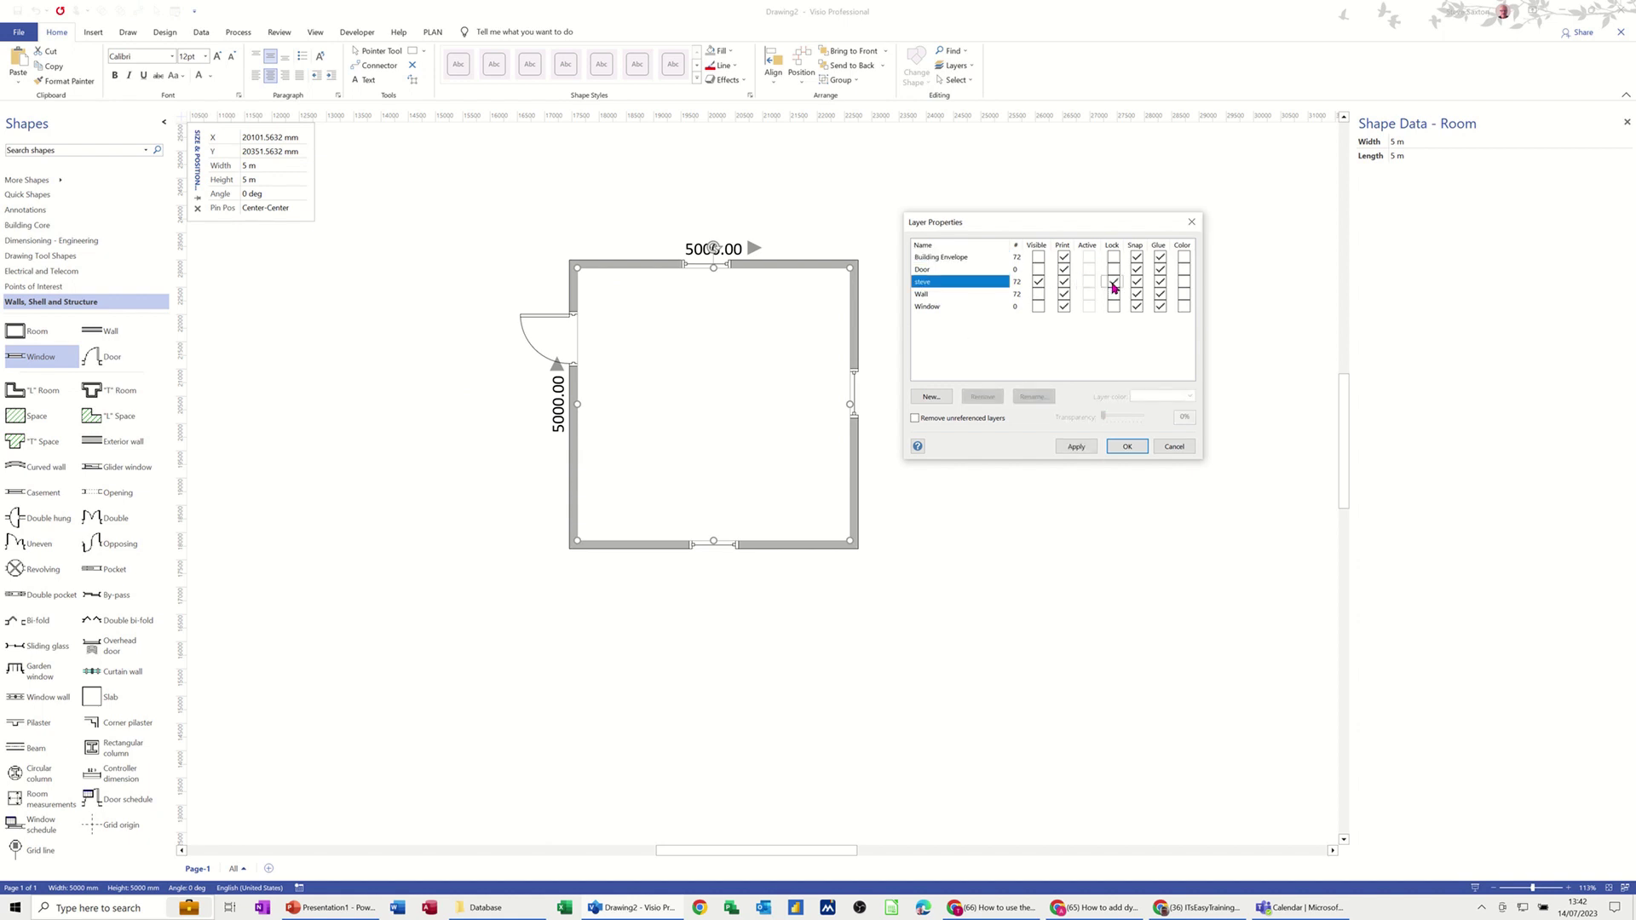
click(1128, 445)
drag(790, 260, 976, 350)
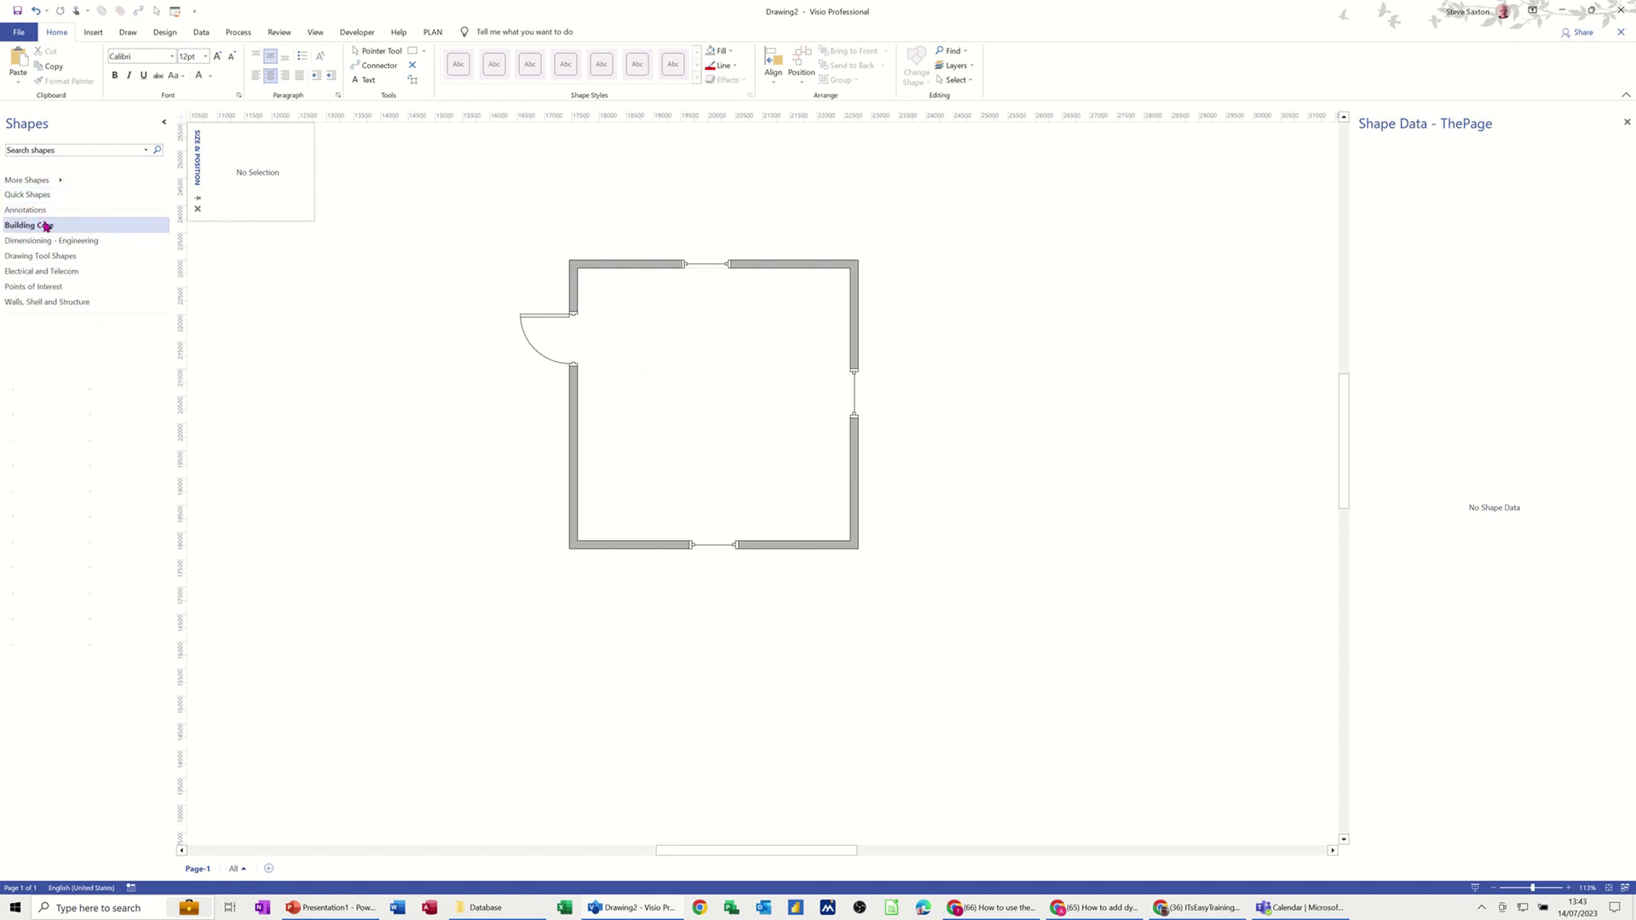
Browse the Building Core, Dimensioning, Drawing Tool, Electrical, Points of Interest and Walls stencils
click(46, 226)
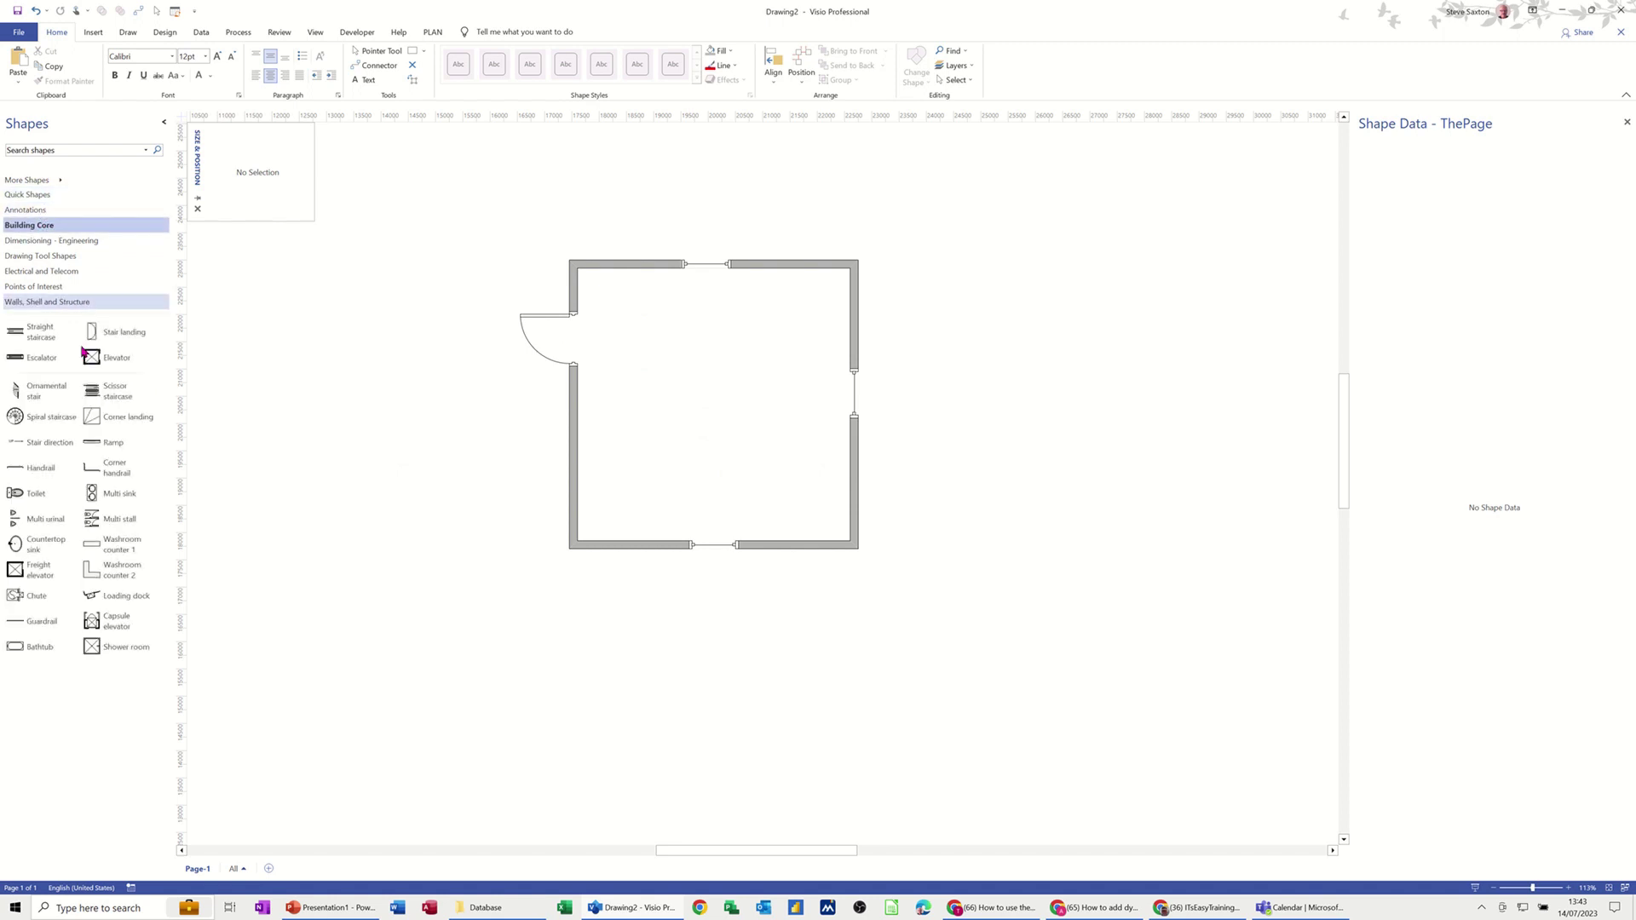
click(60, 241)
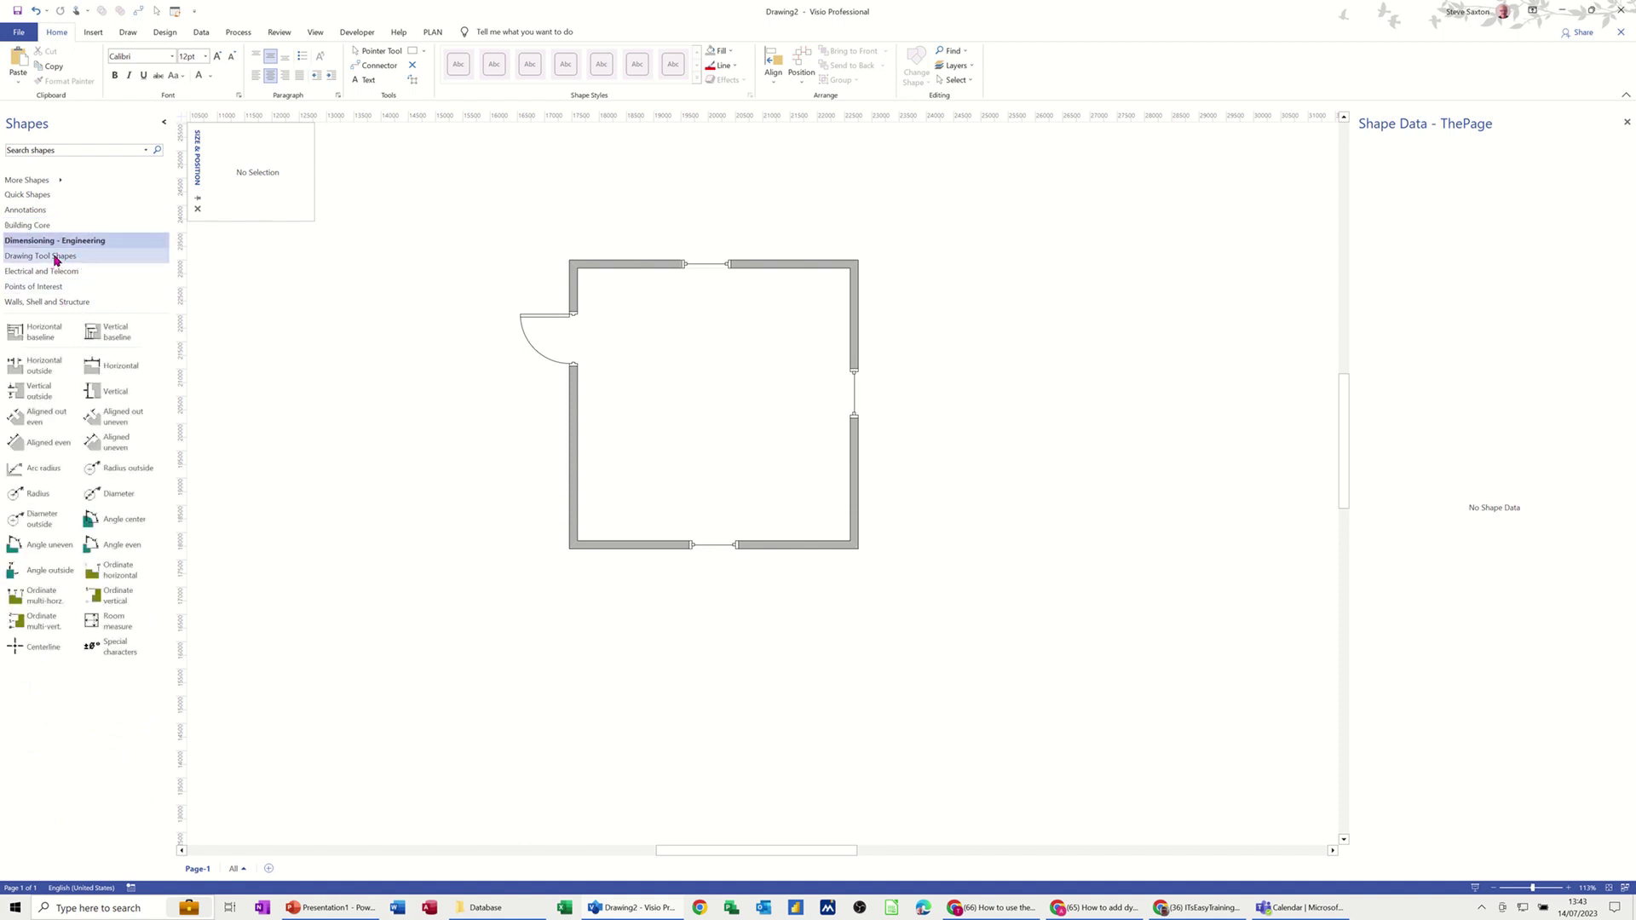
click(56, 257)
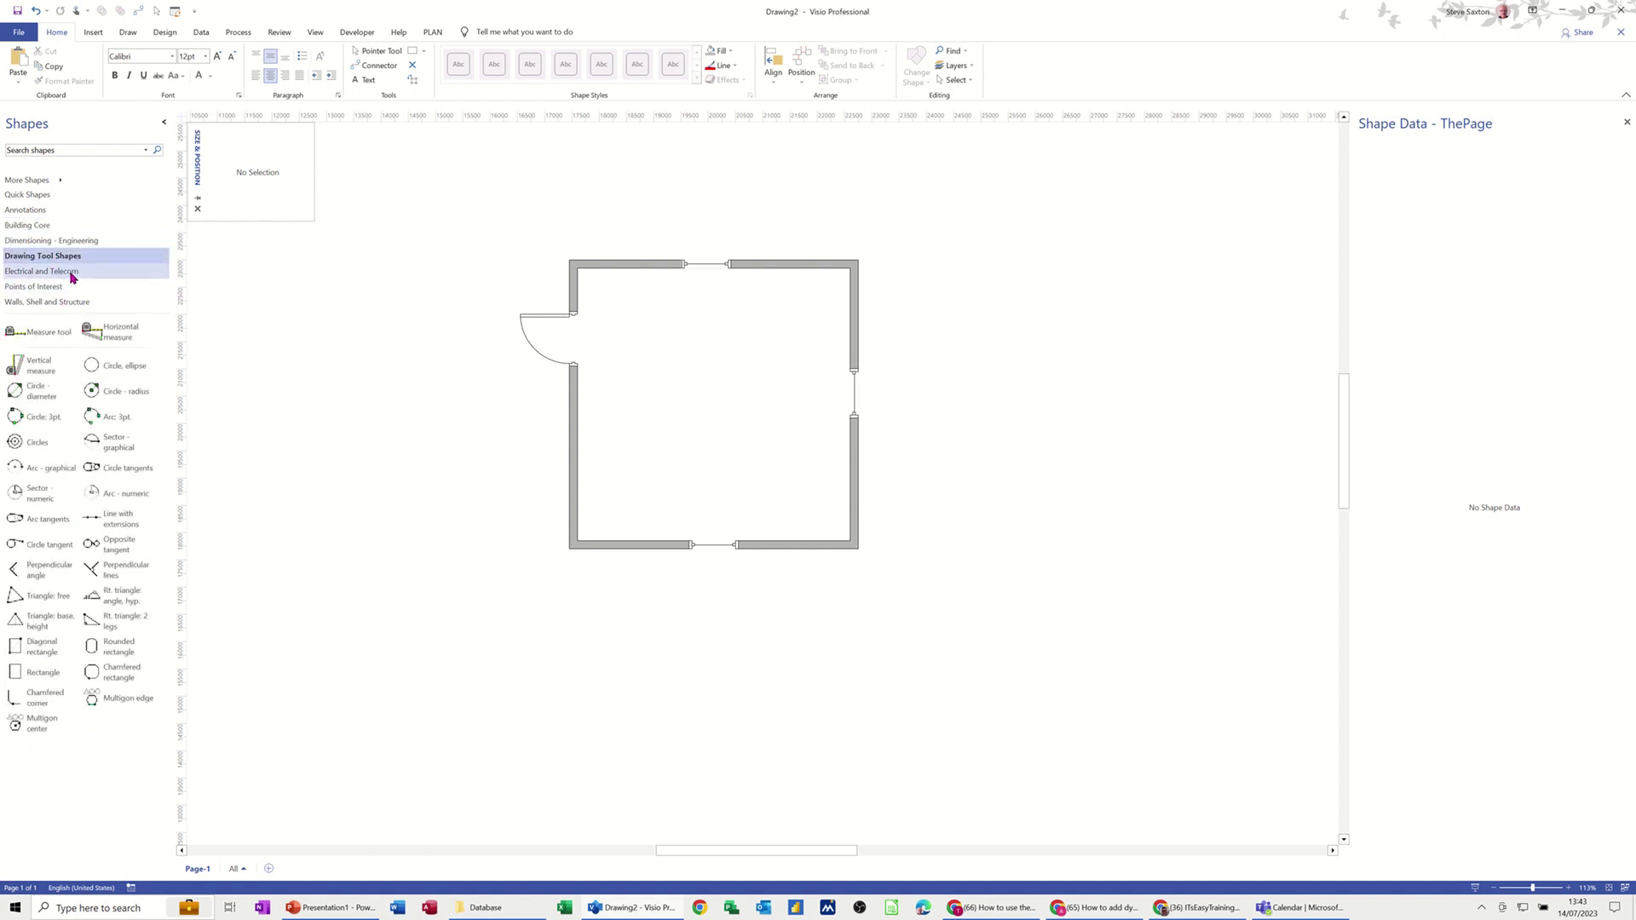
click(72, 273)
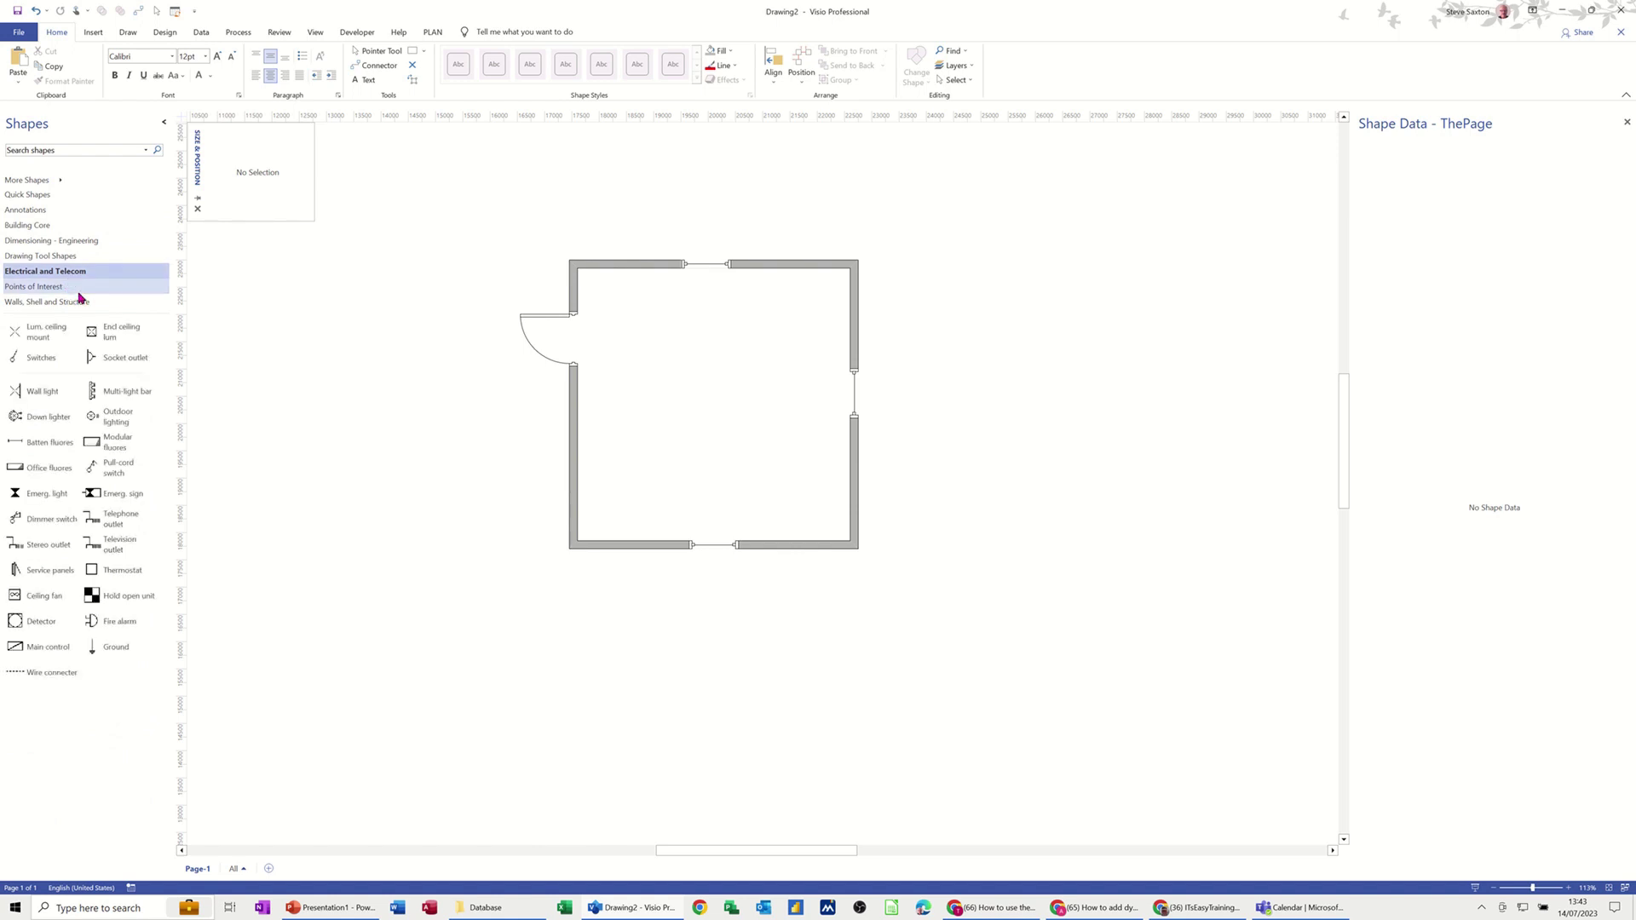
click(63, 288)
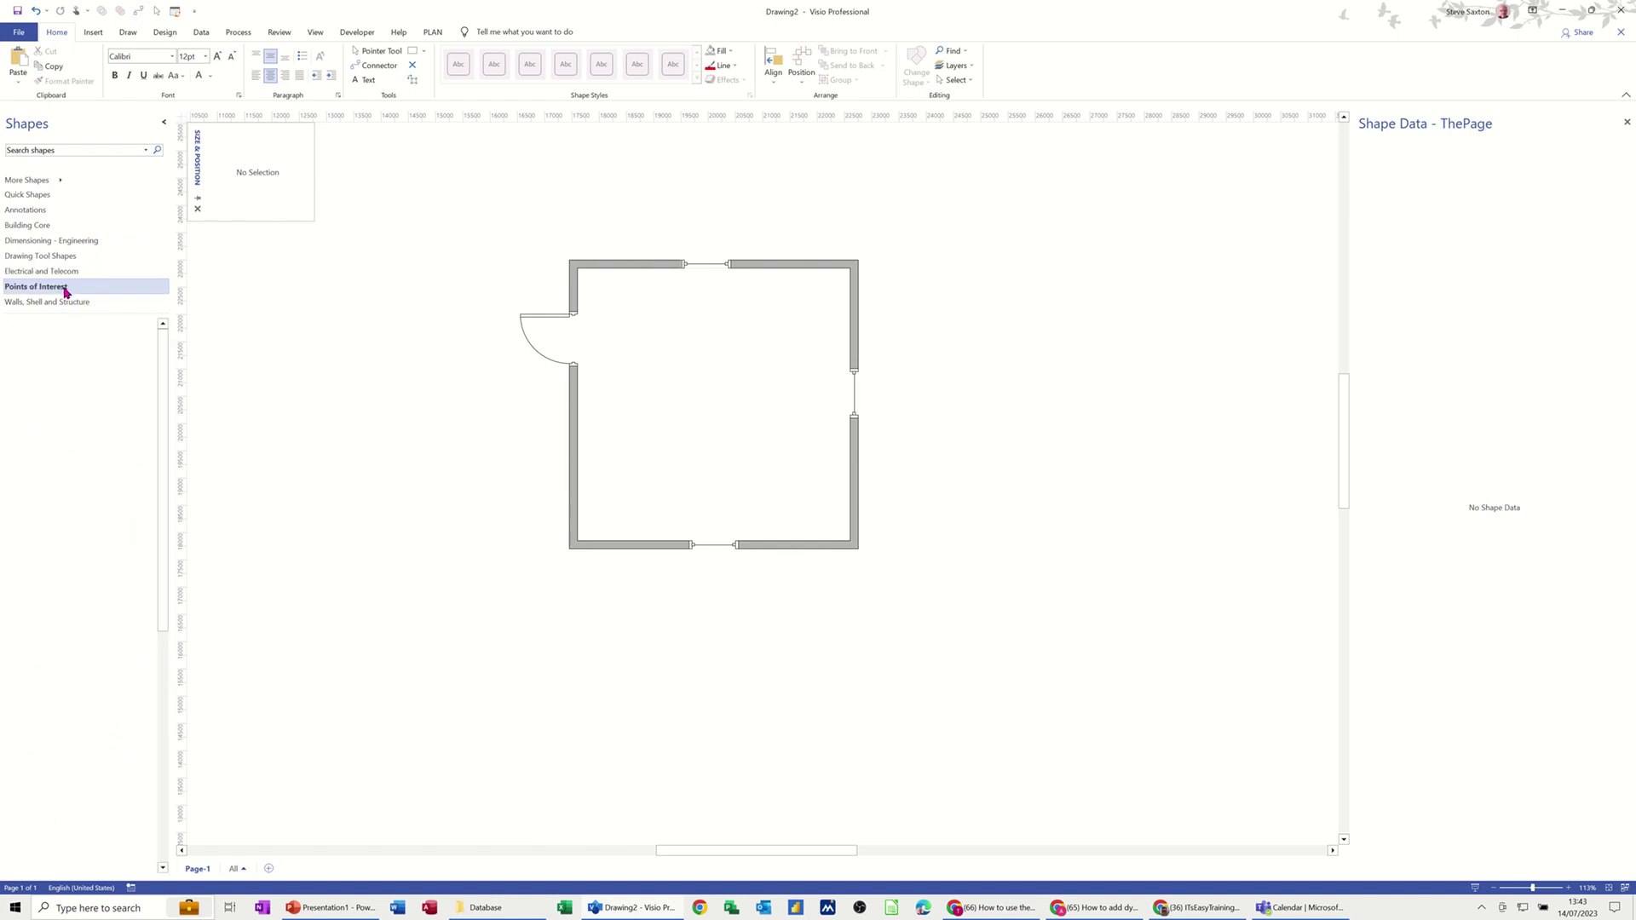
click(65, 304)
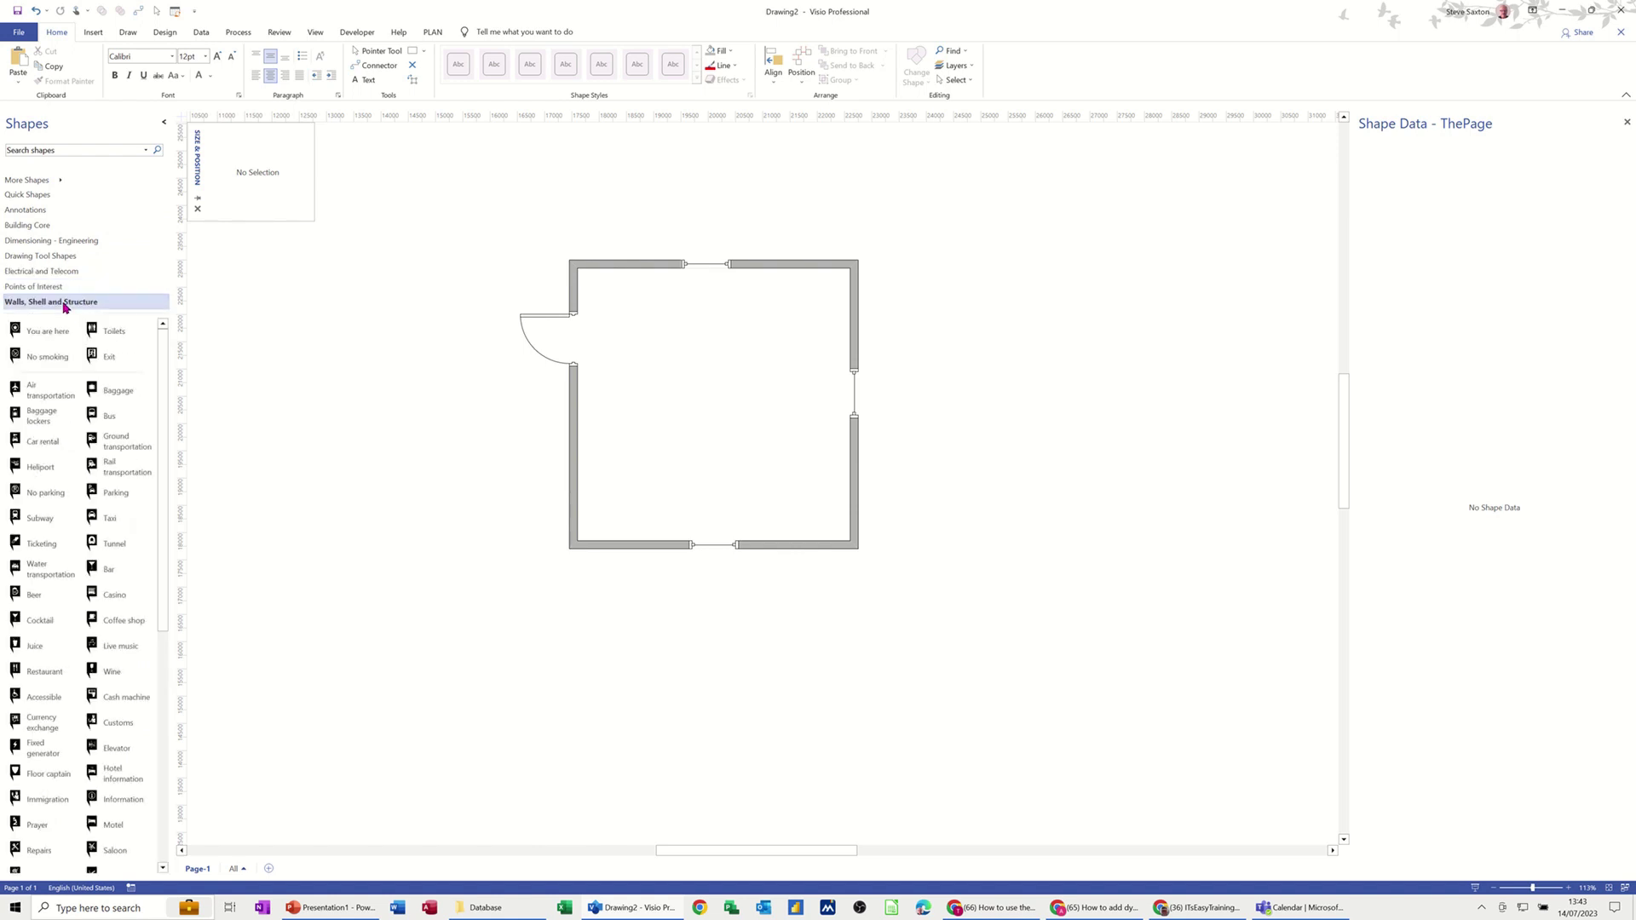
Search the shapes for 'desk' and drag a Cube workstation into the room
click(95, 150)
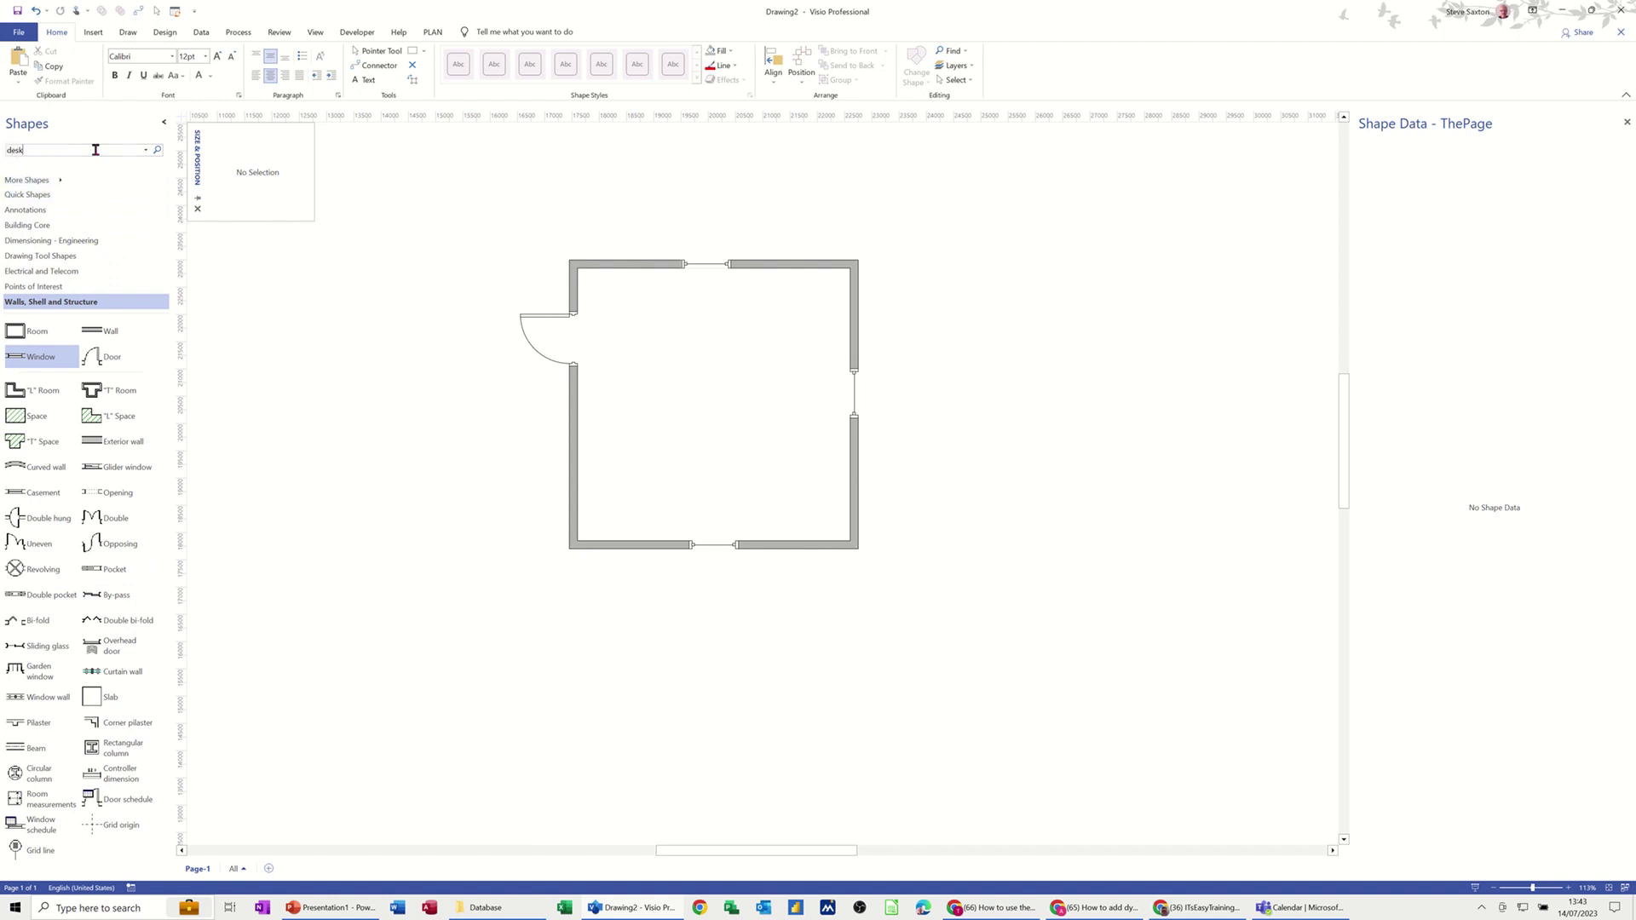
key(Return)
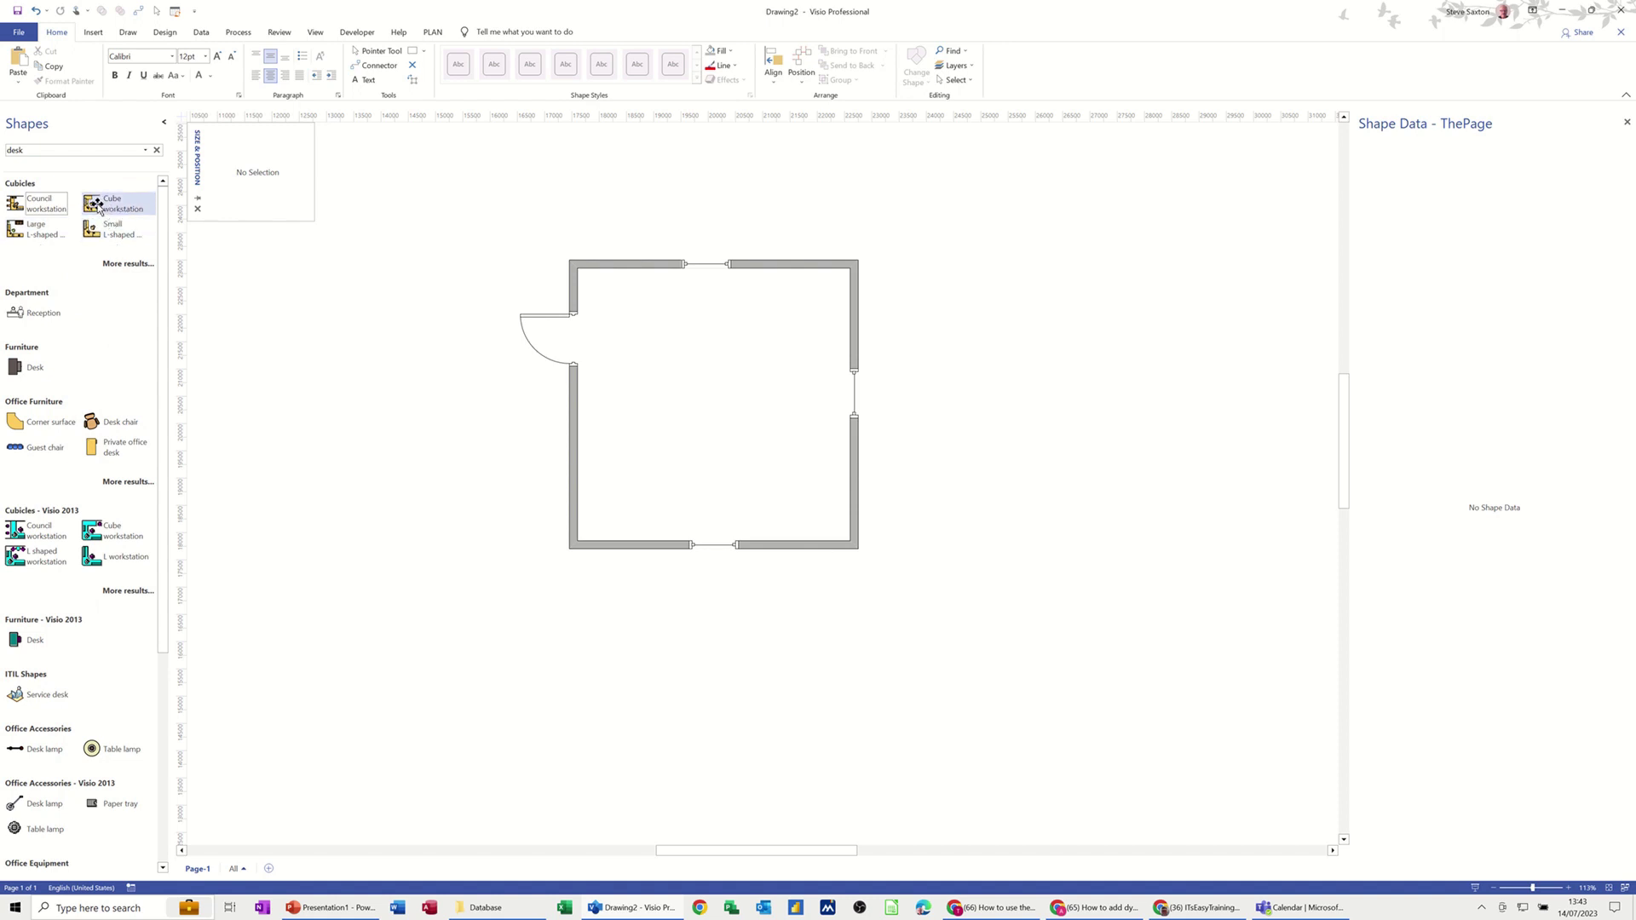
drag(98, 209, 693, 375)
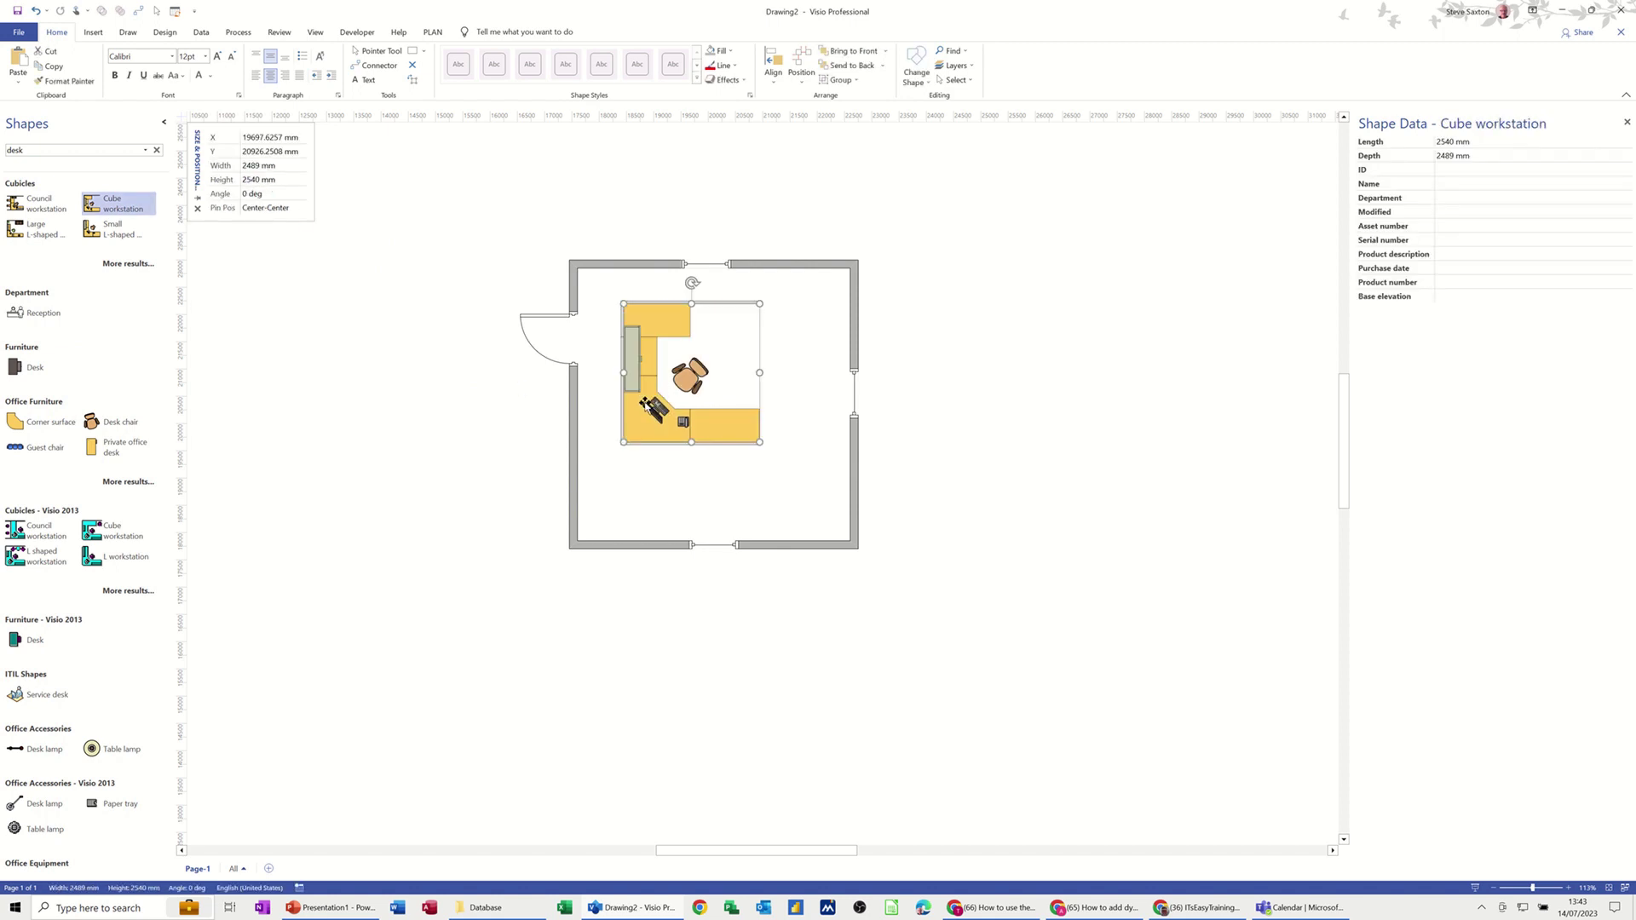
Move the Cube workstation into the room's bottom-left corner and select it
drag(639, 433, 608, 492)
click(749, 522)
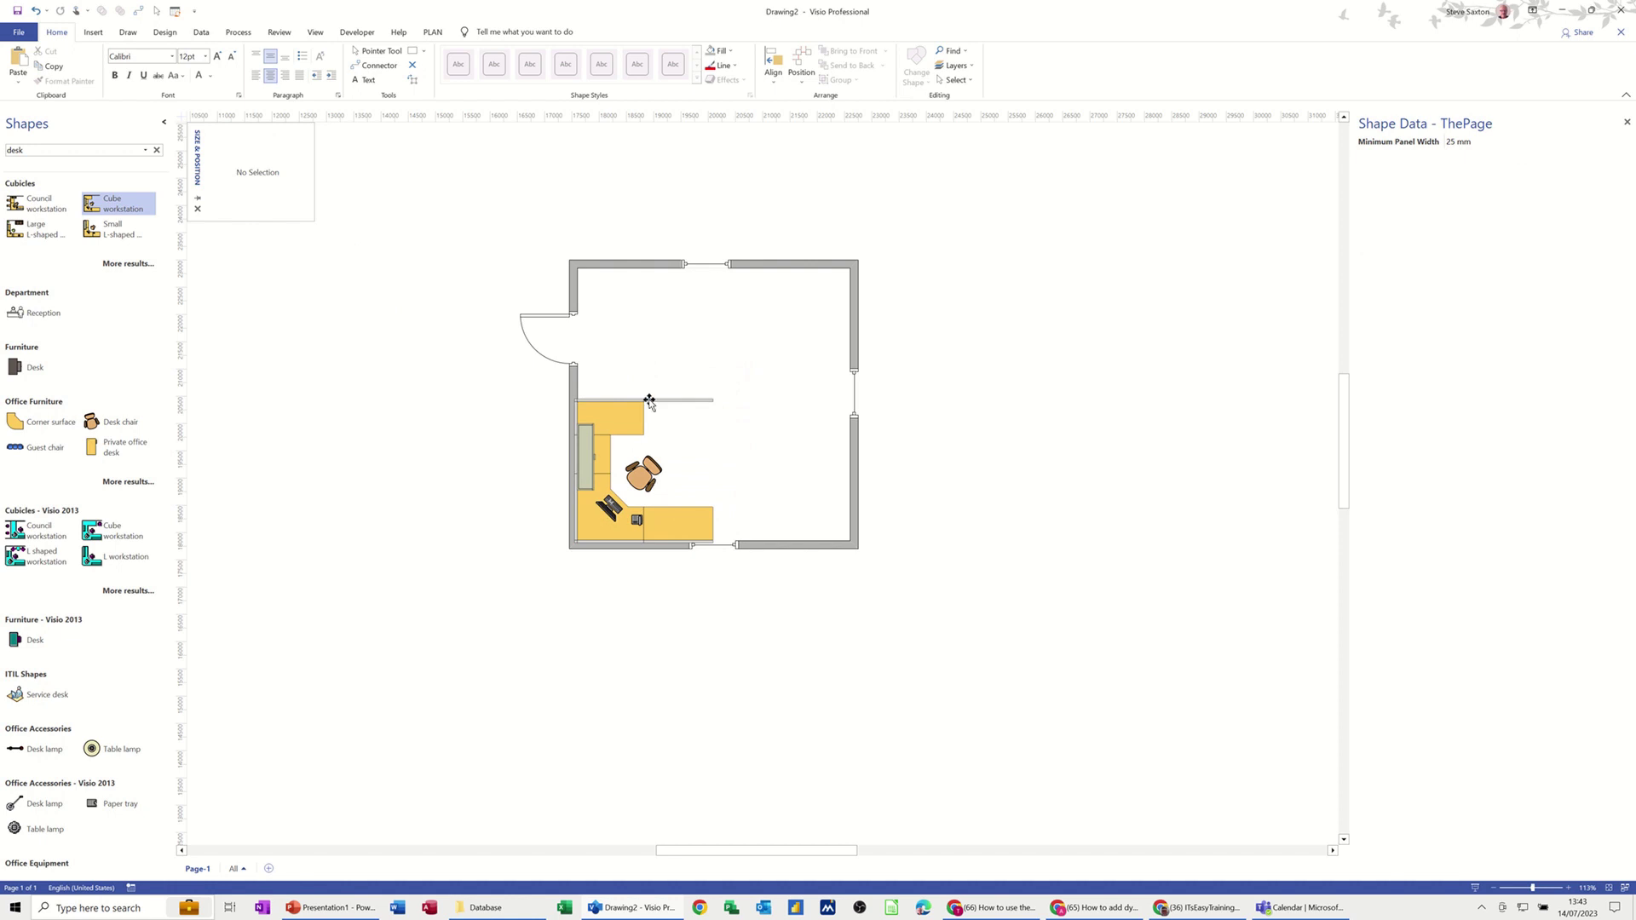
click(97, 210)
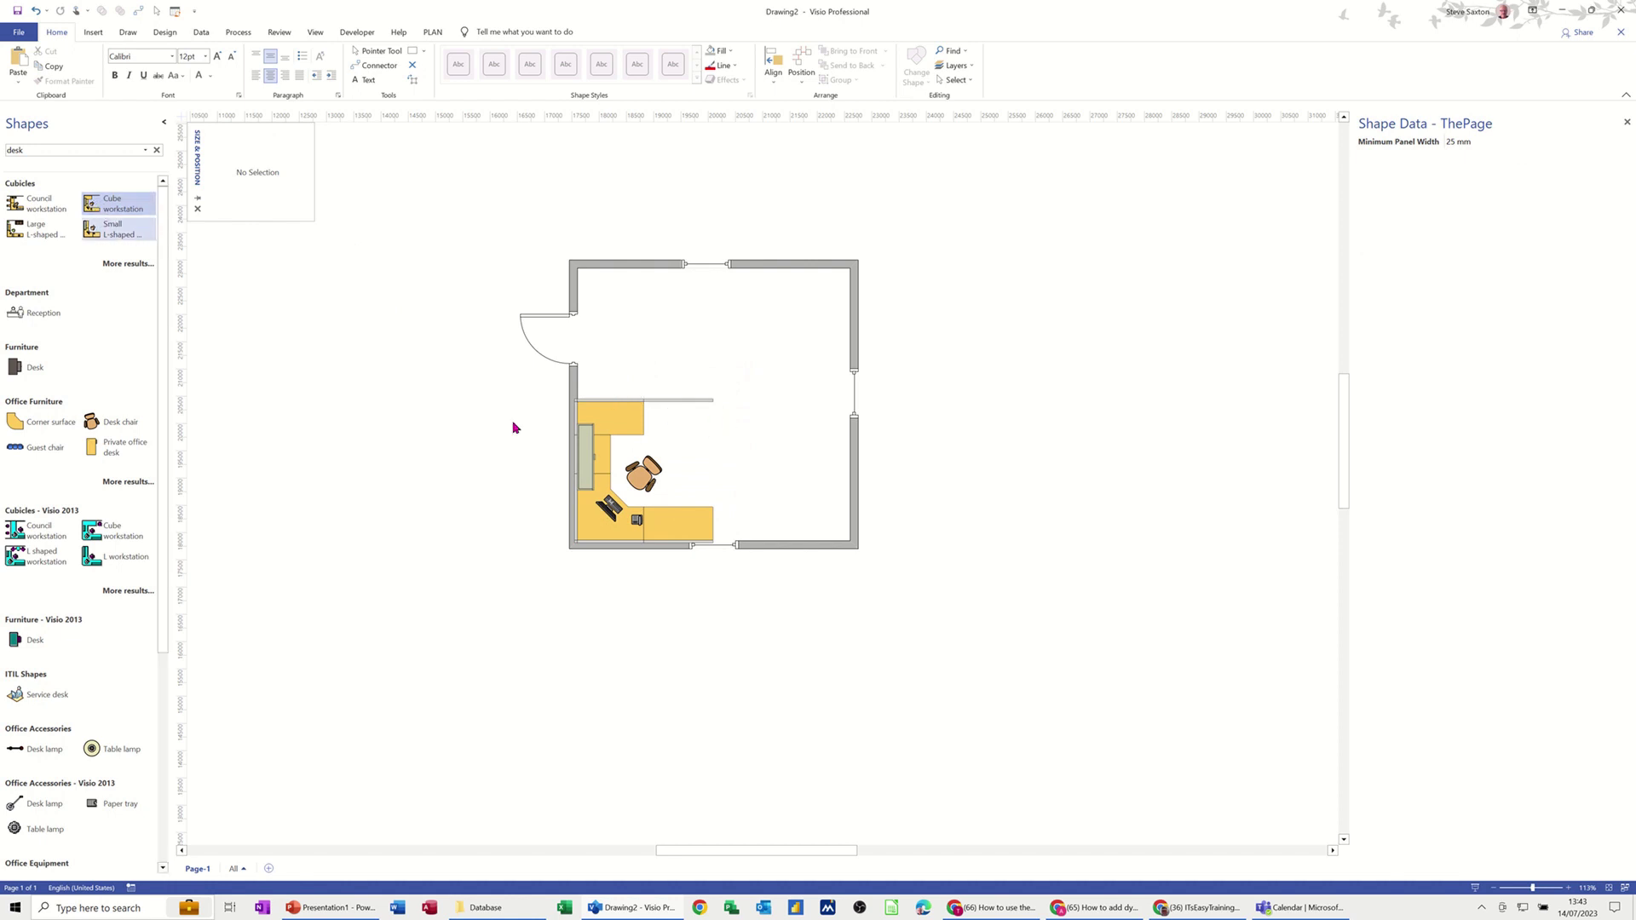
click(607, 426)
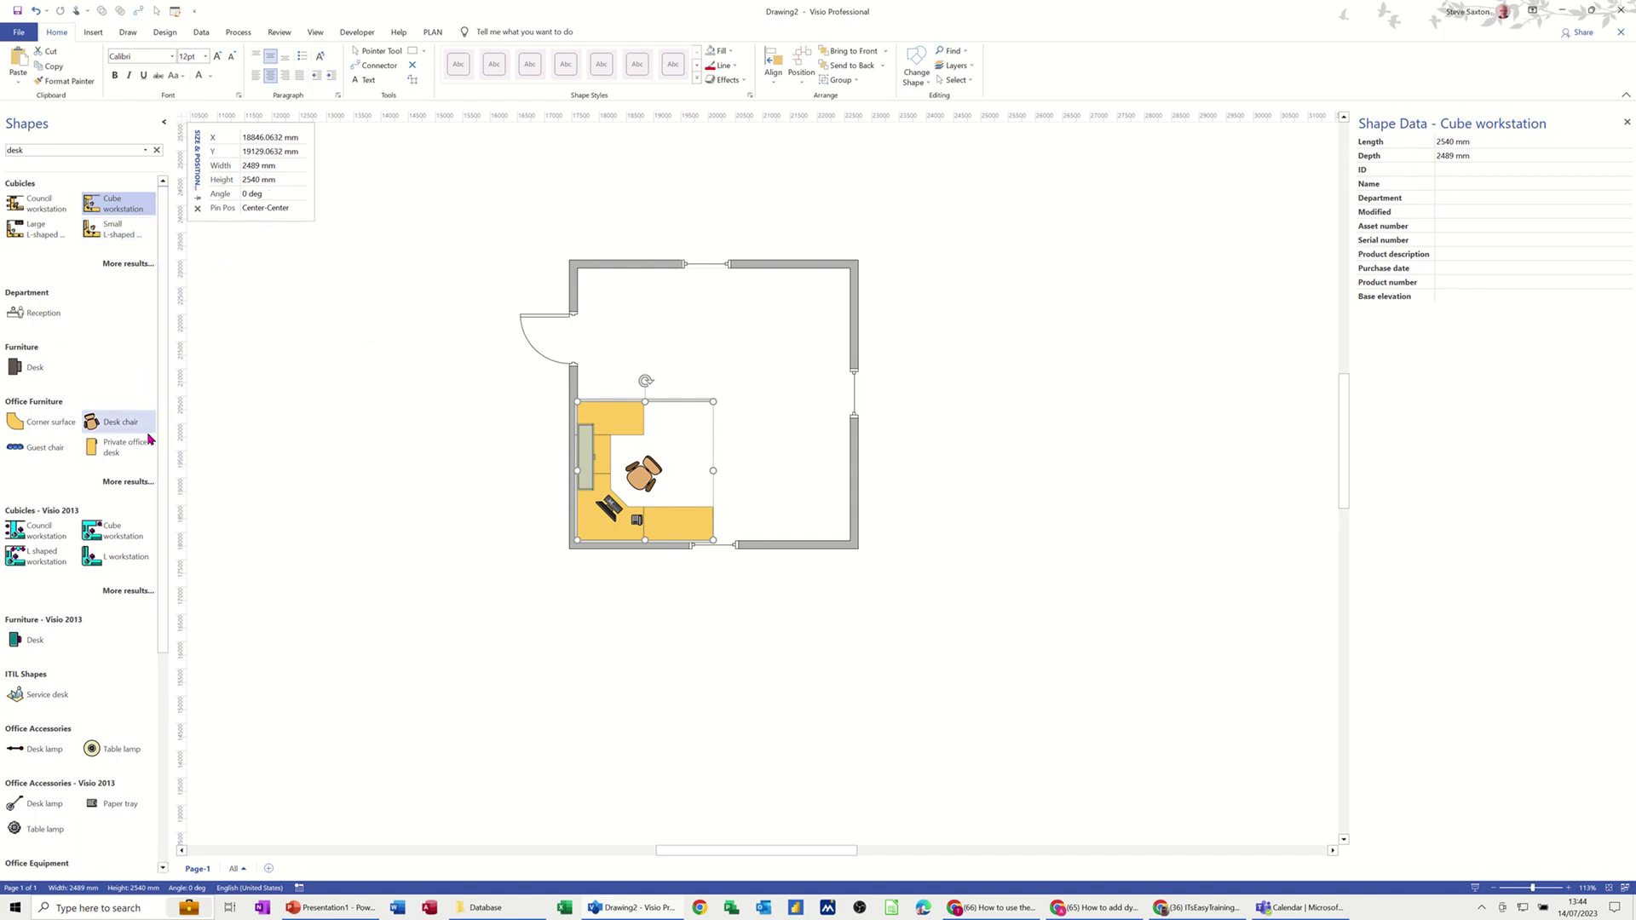
Place a Desk in the room's top-right corner with a Desk chair beside it
drag(34, 368, 420, 399)
click(445, 446)
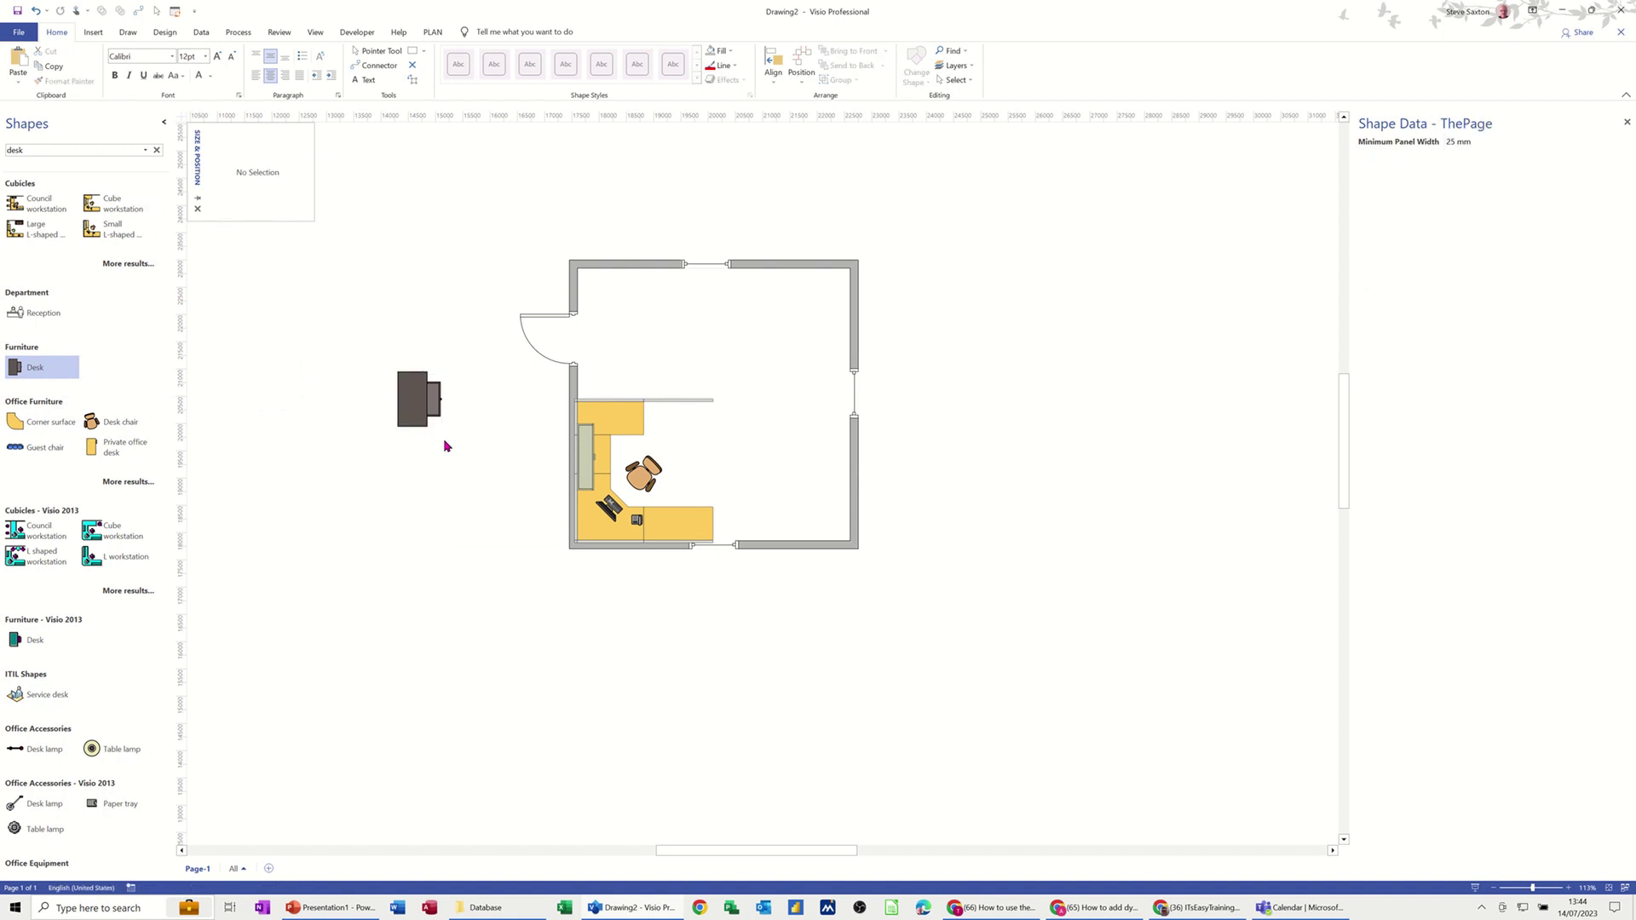
drag(421, 416, 771, 312)
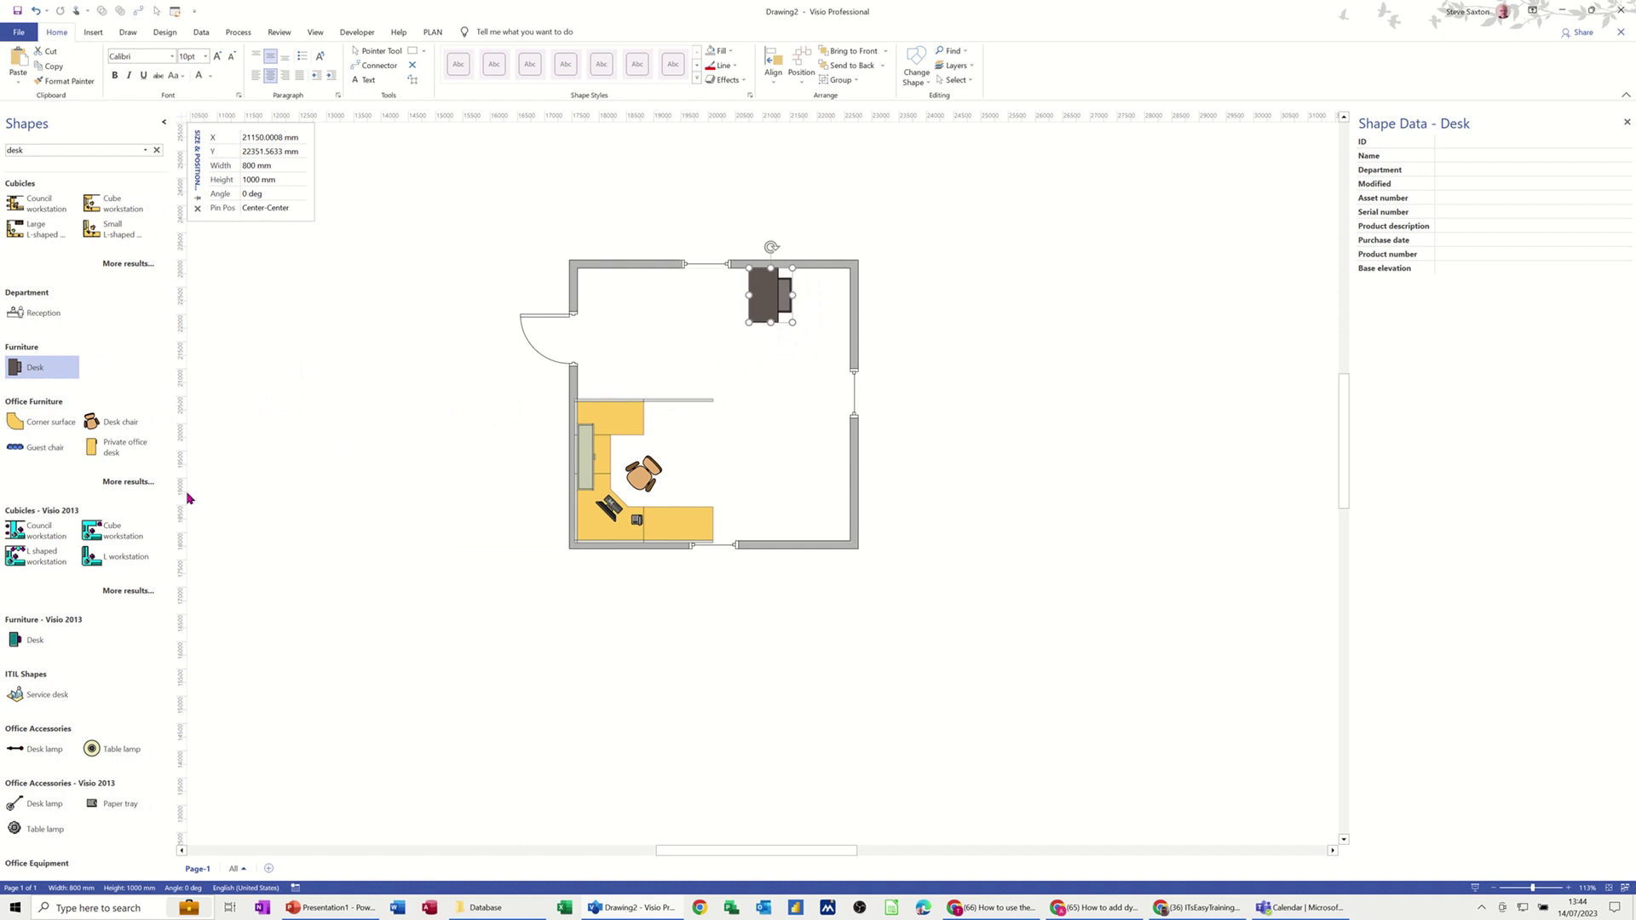
drag(113, 423, 862, 296)
click(776, 403)
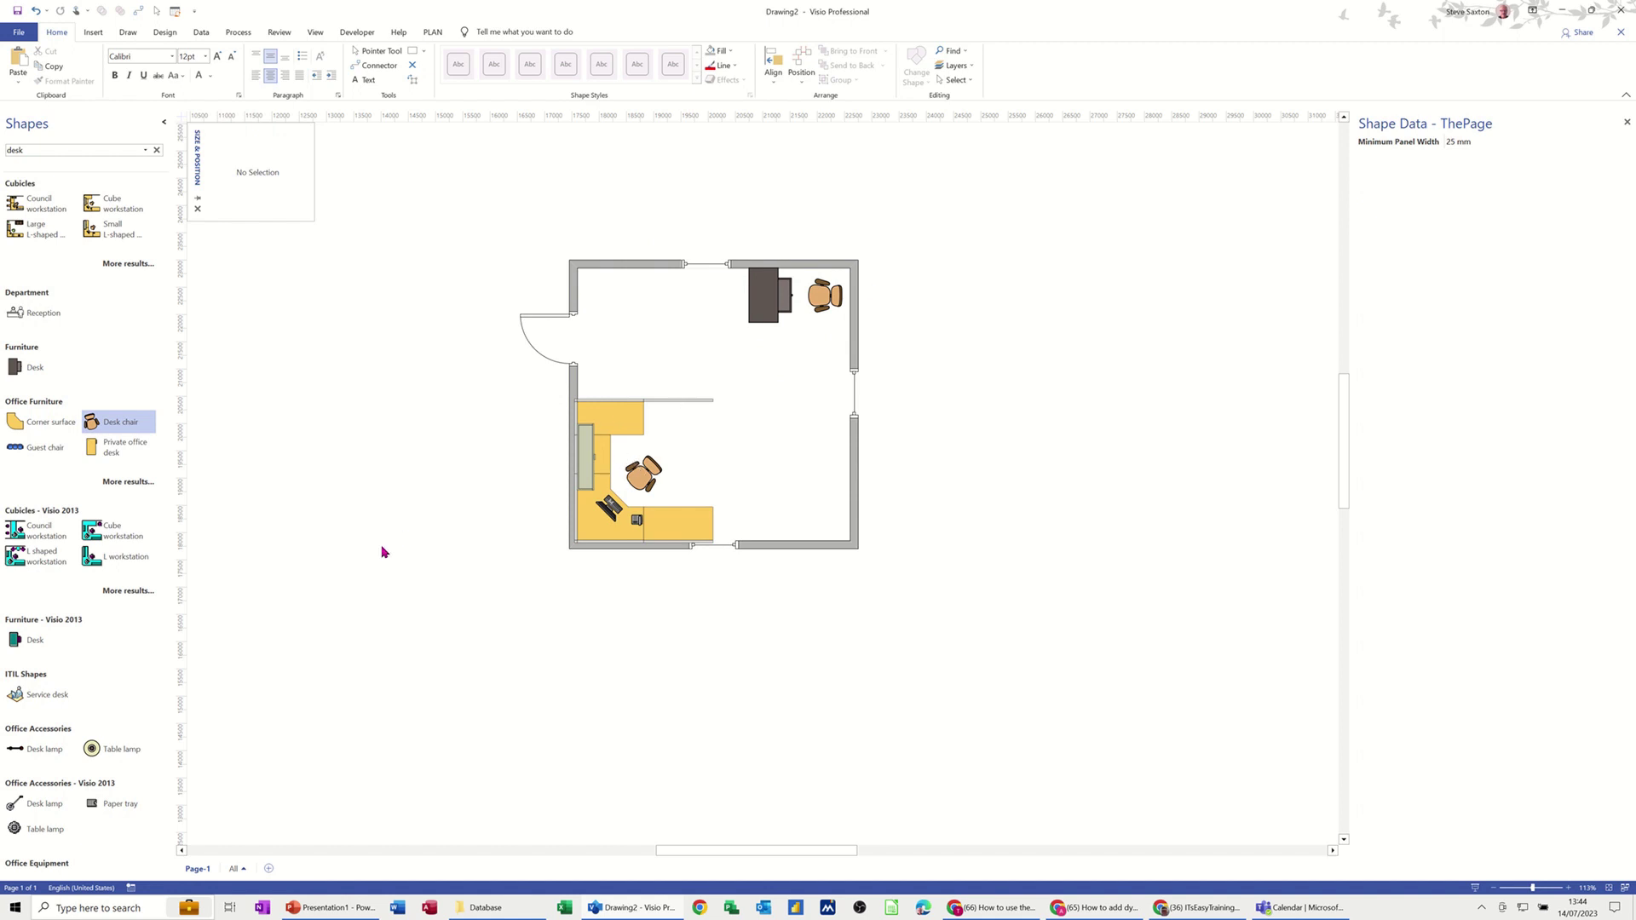
Search the shapes for 'table' and place a Casual table on the room's right side
click(56, 151)
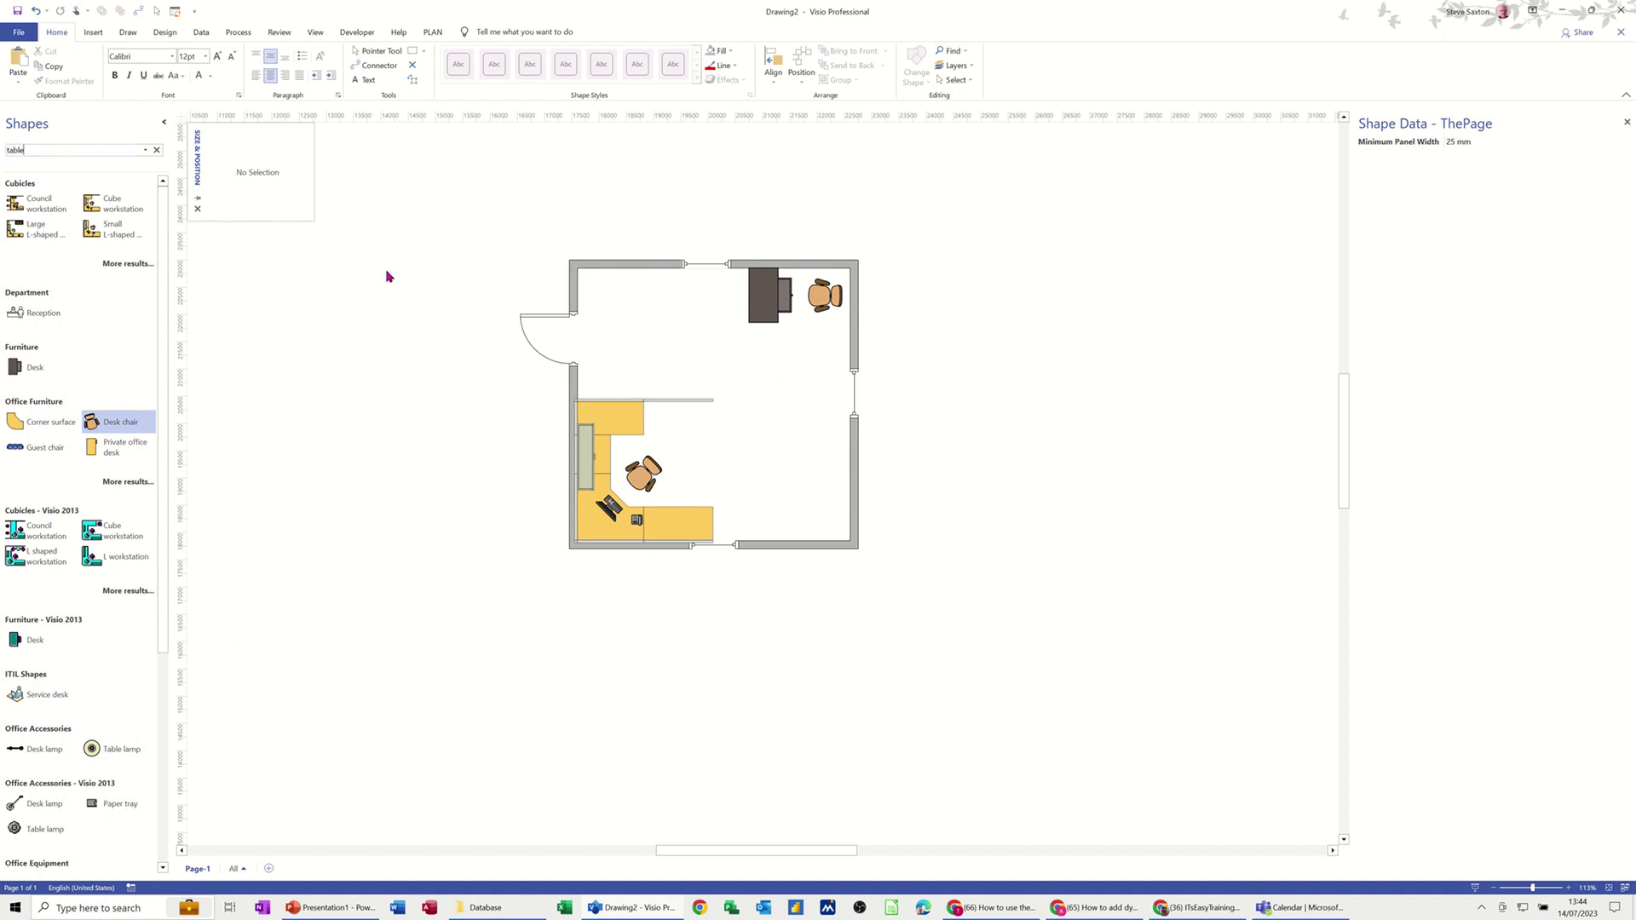
key(Return)
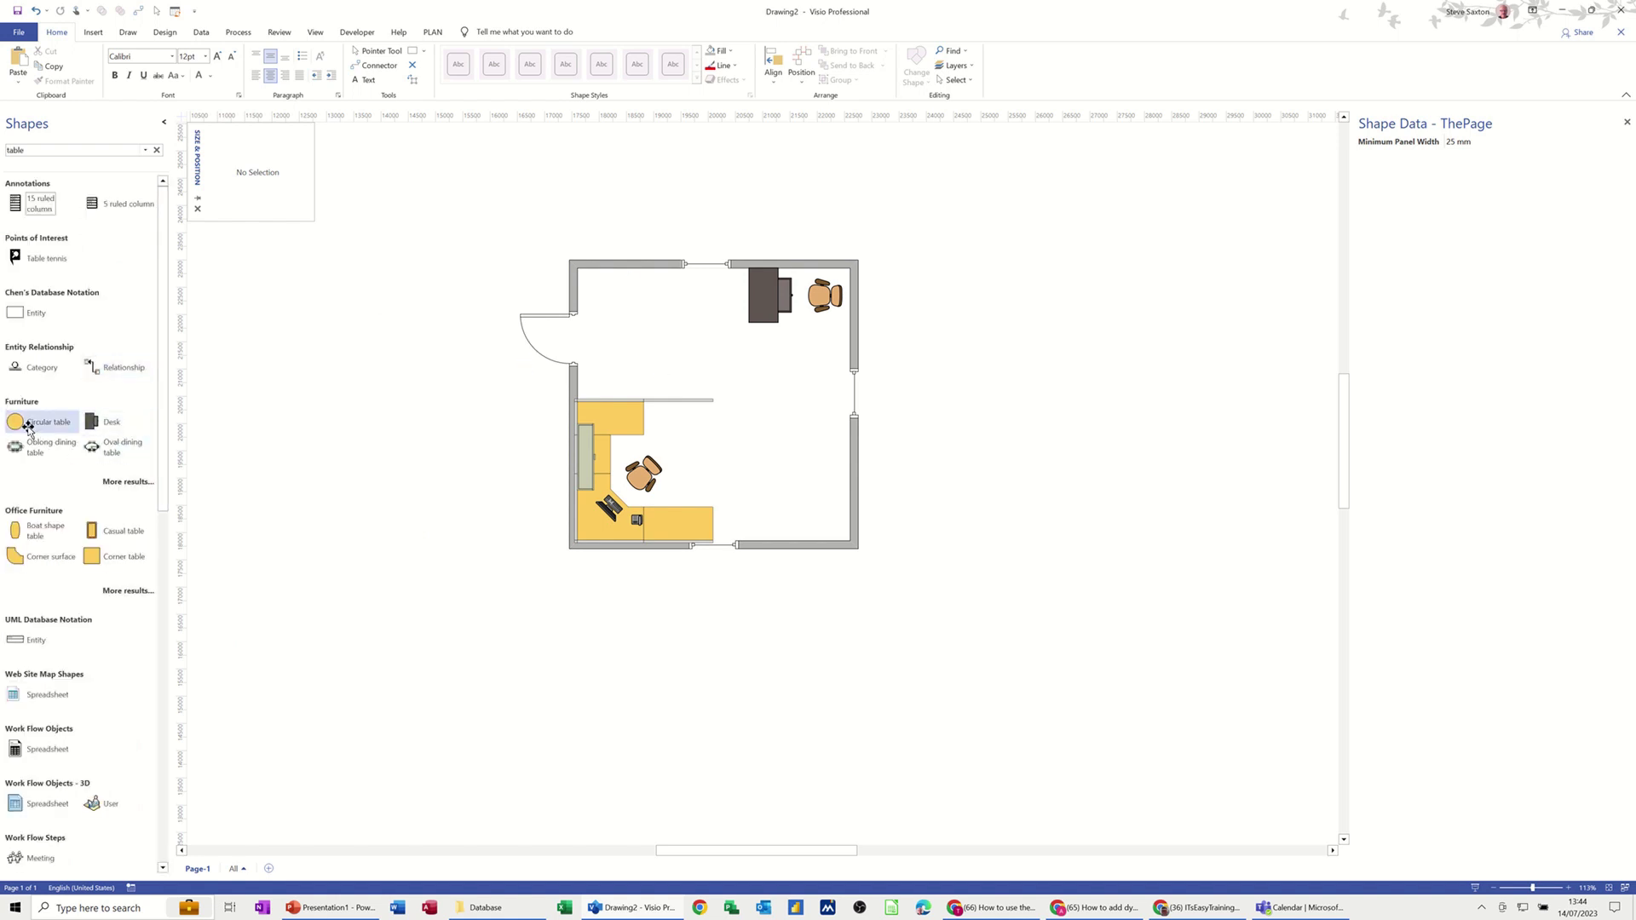
drag(94, 535, 773, 471)
Search the shapes for 'sofa'
double_click(41, 149)
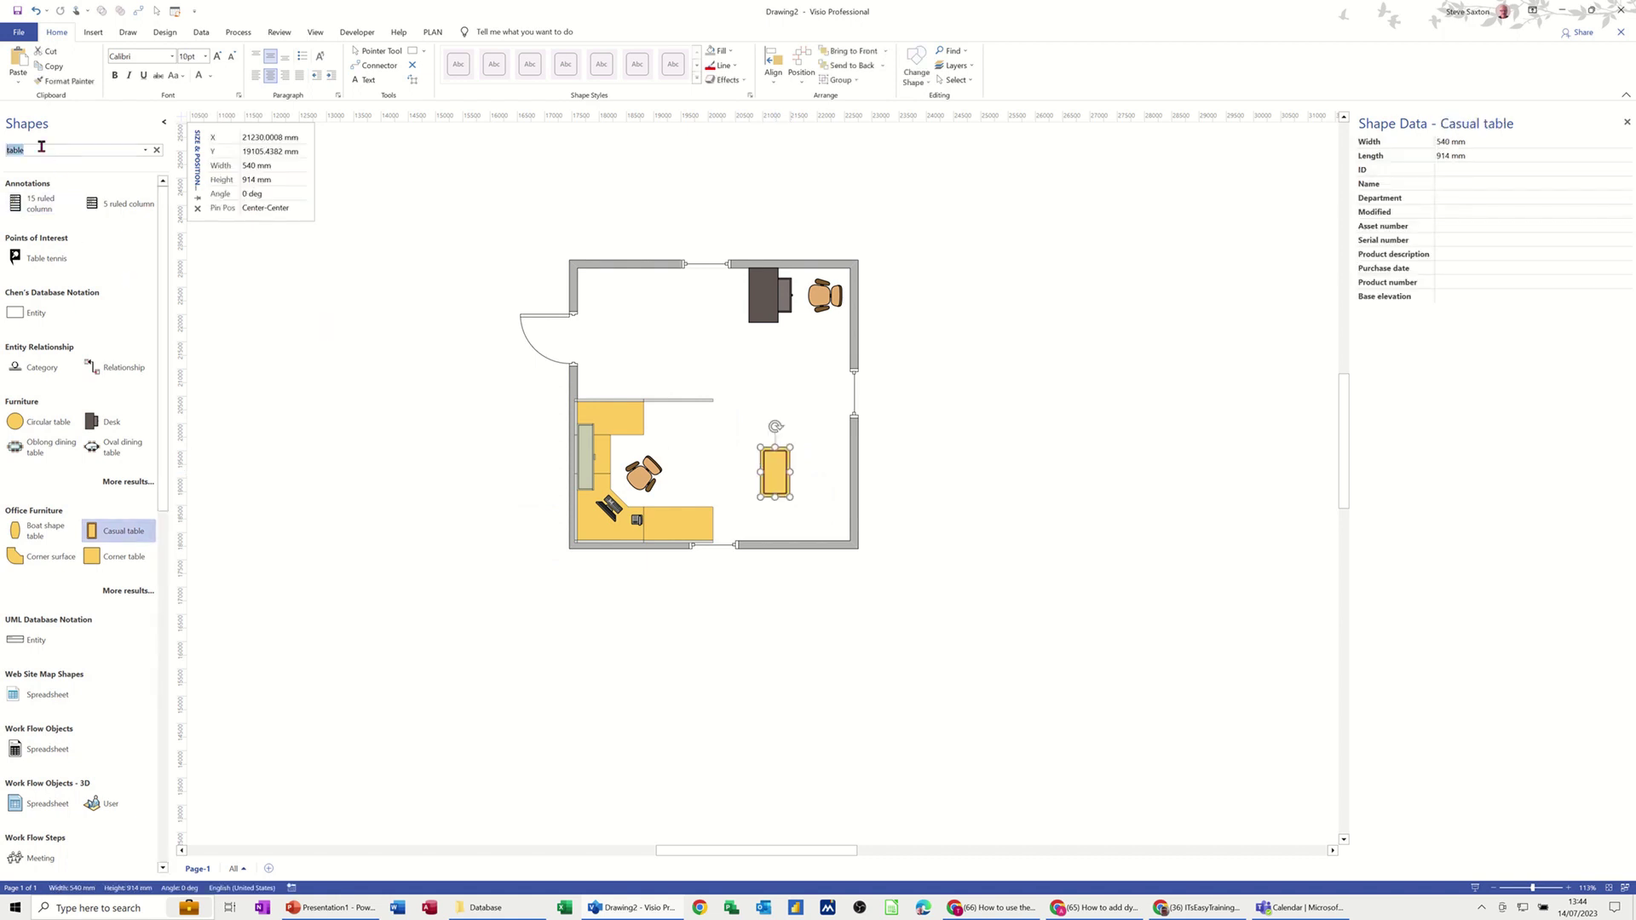
text(sofa)
key(Return)
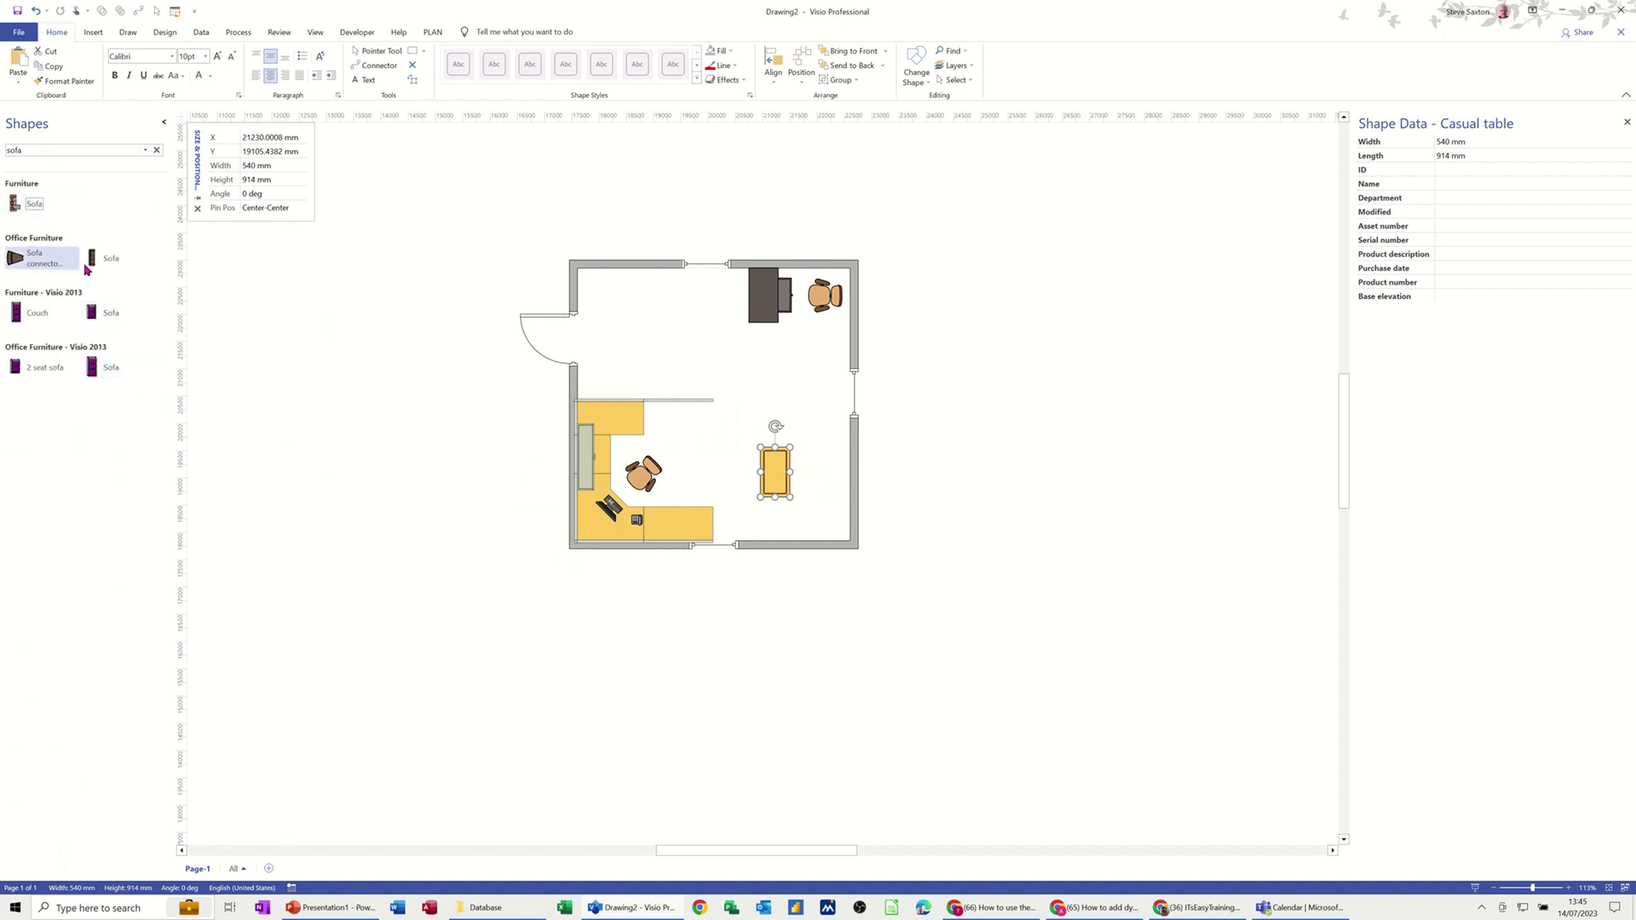
Drop a Sofa against the room's right wall beside the casual table and select it
drag(92, 313, 790, 525)
click(827, 507)
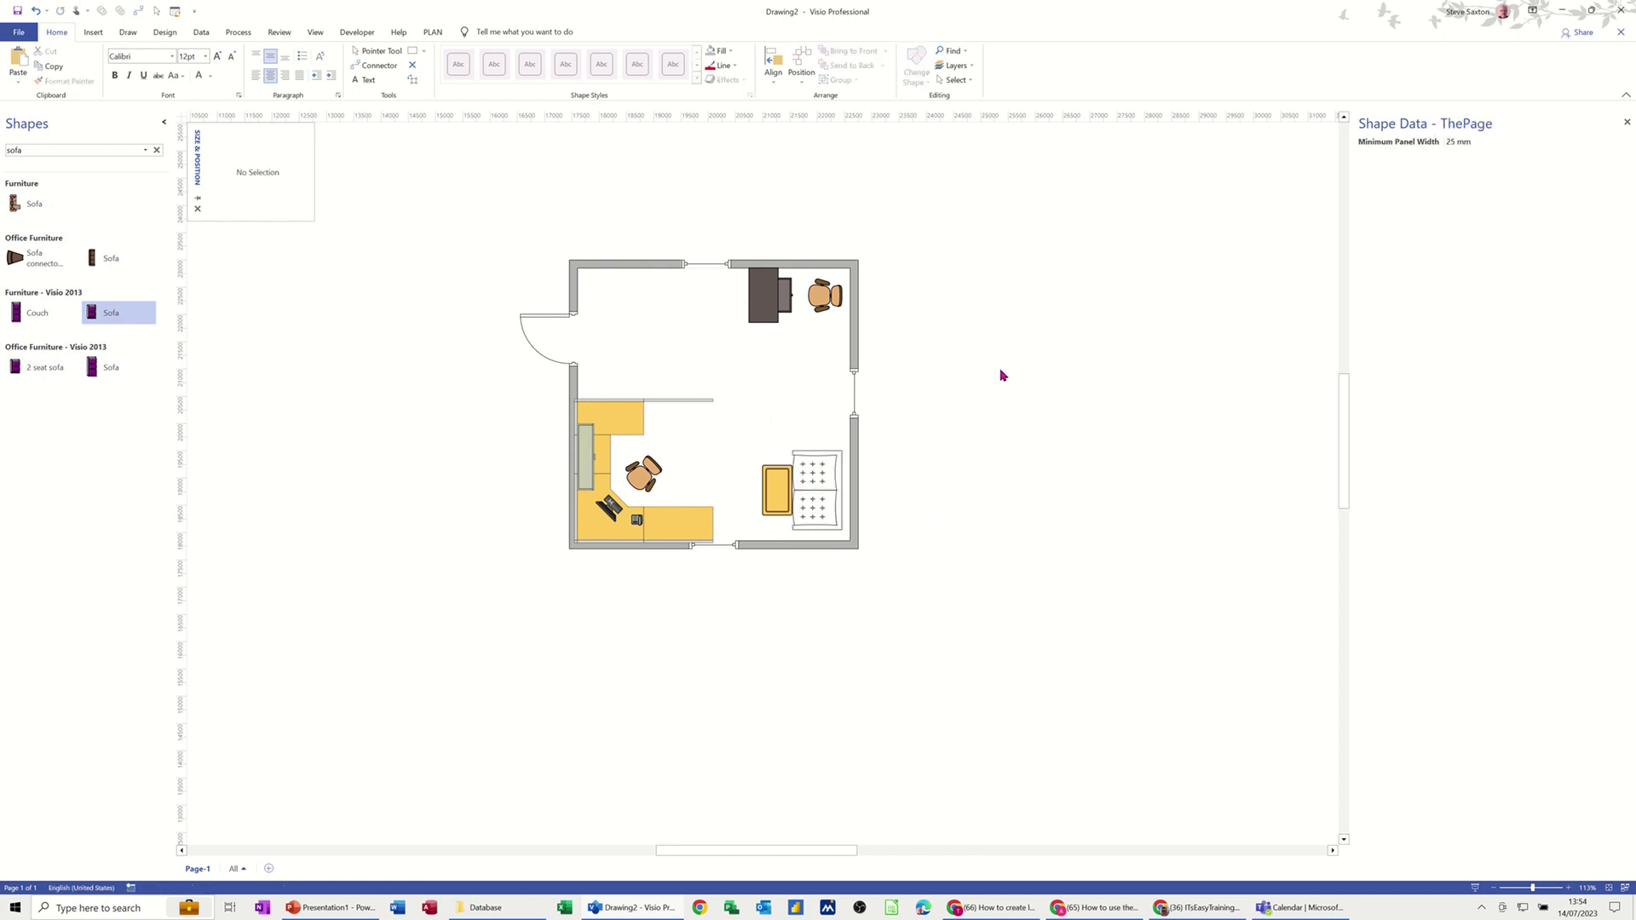
Assign the desk and desk chair to a new layer named test1
click(765, 305)
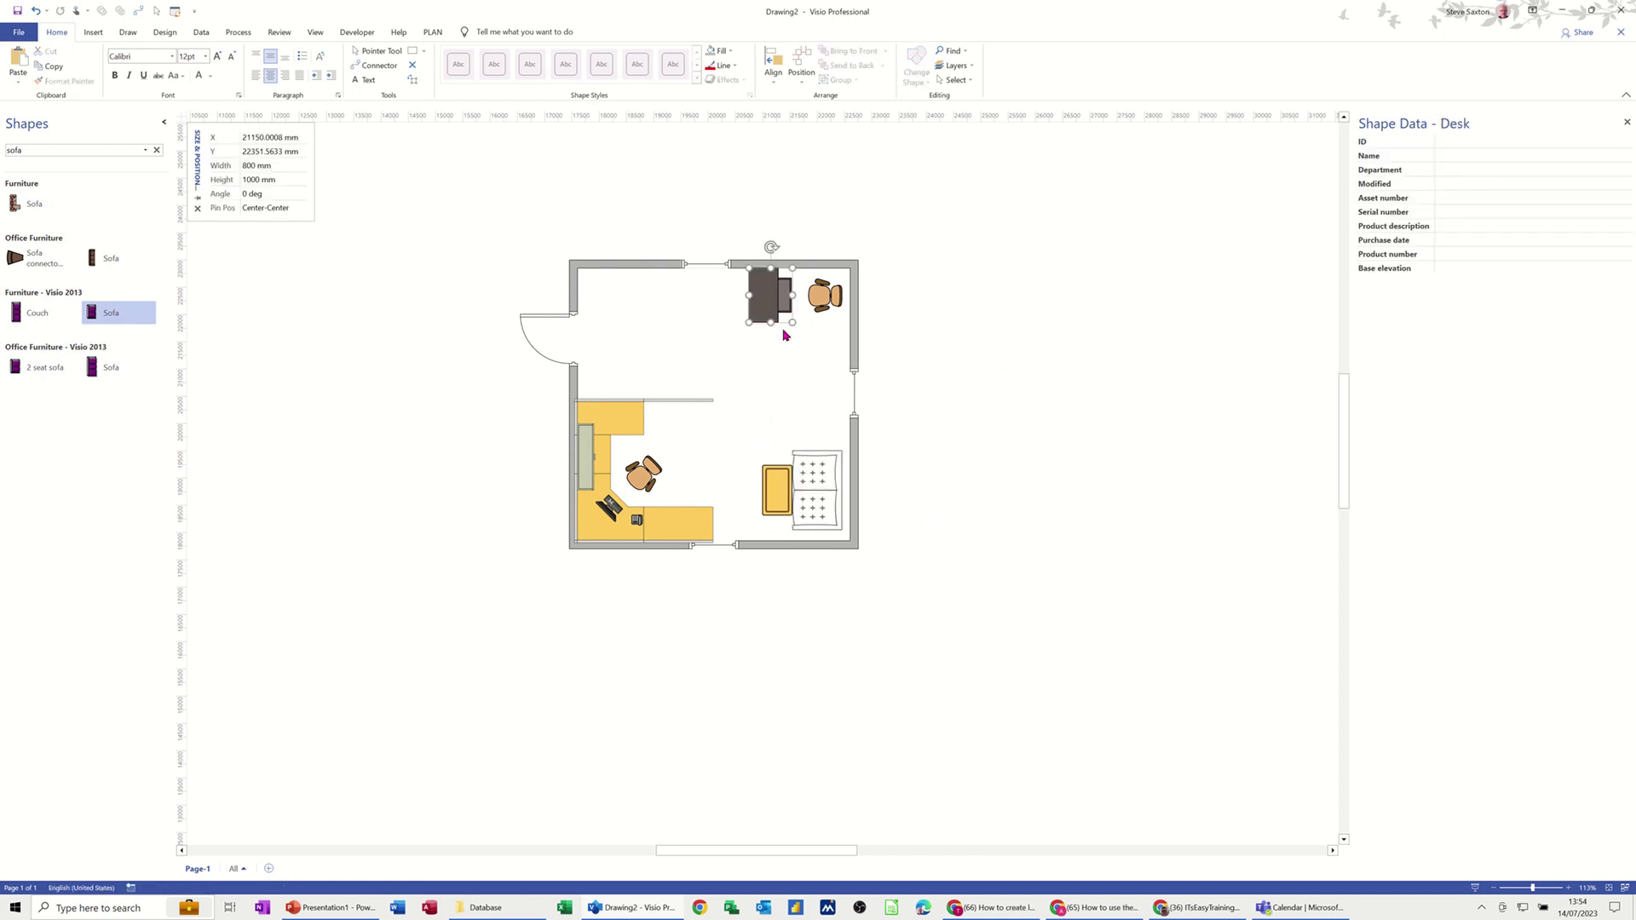
shift+click(823, 303)
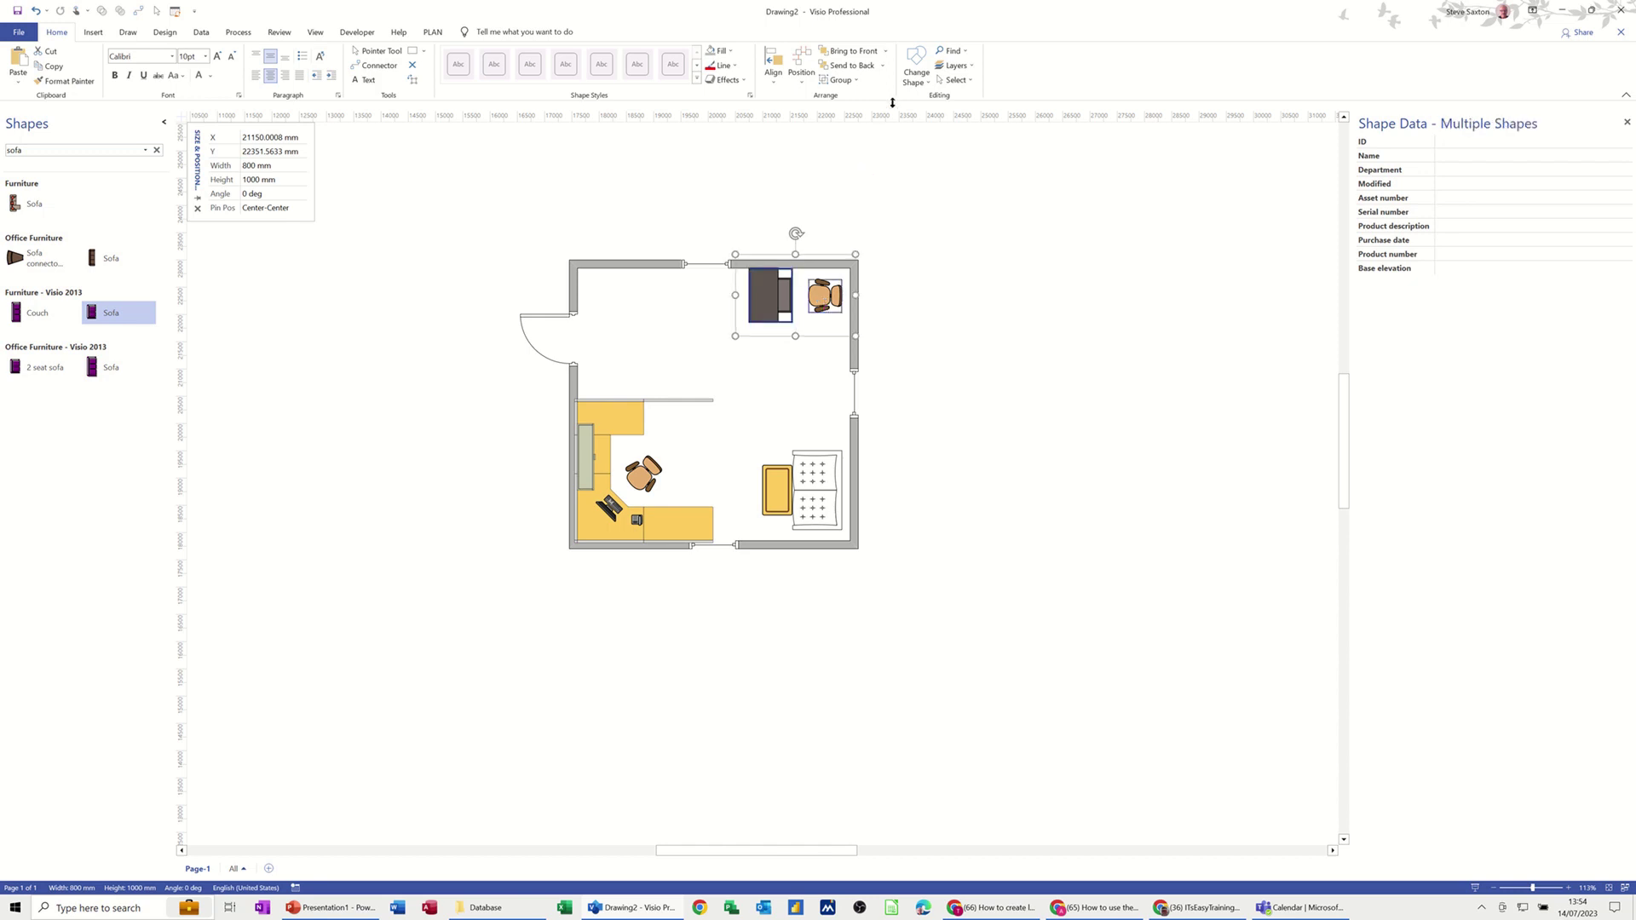
click(972, 68)
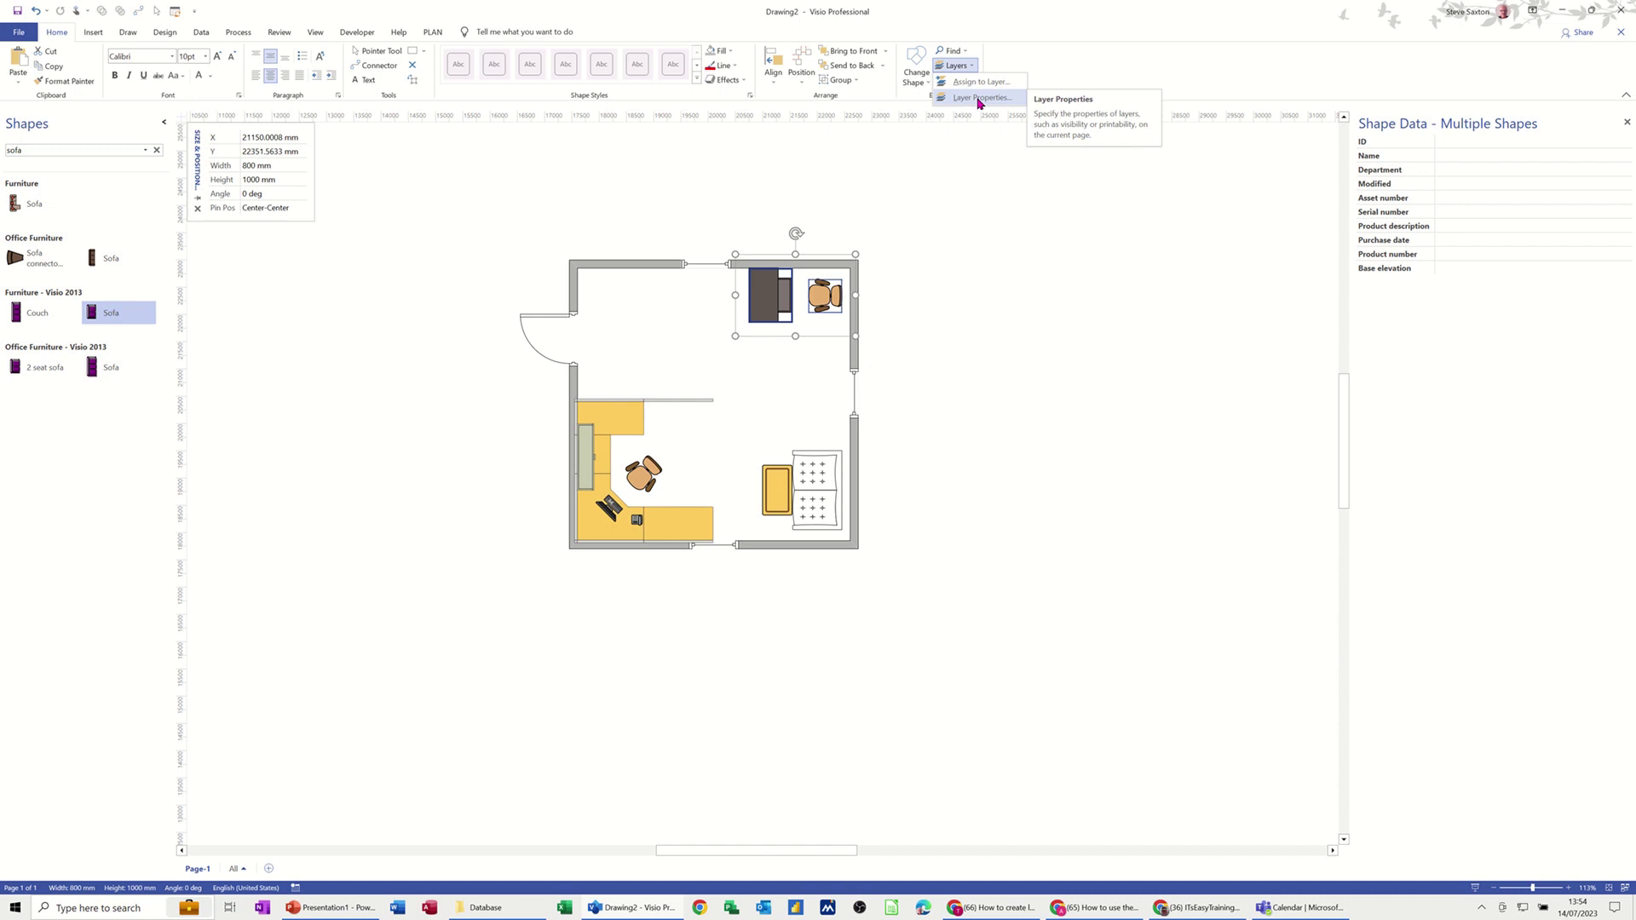
click(963, 82)
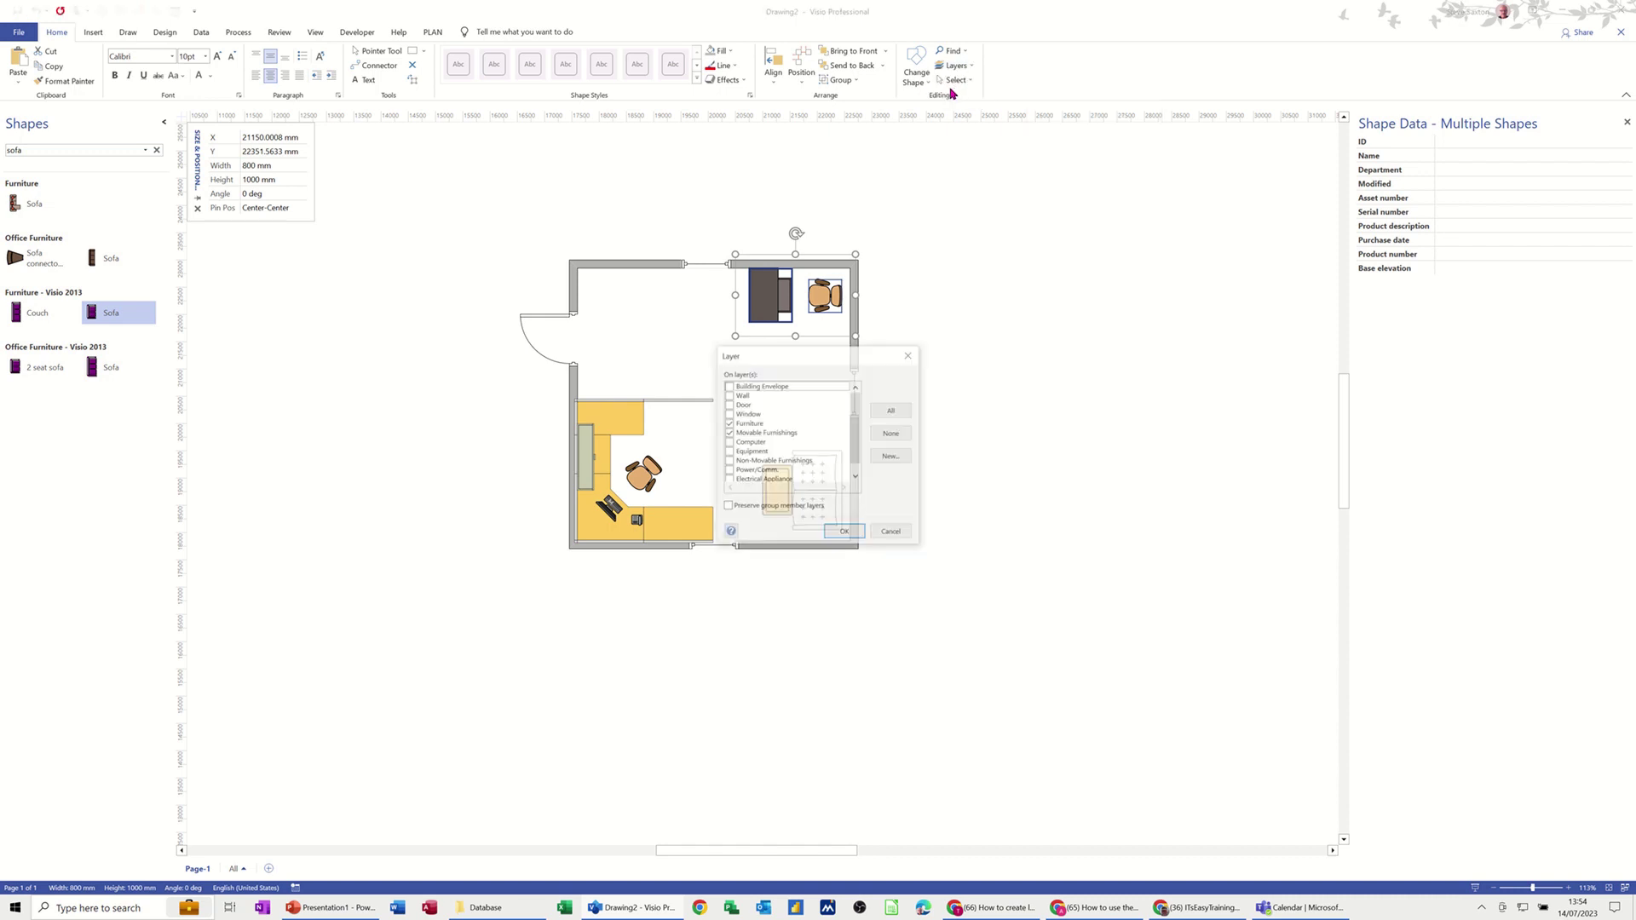
drag(835, 356, 1125, 210)
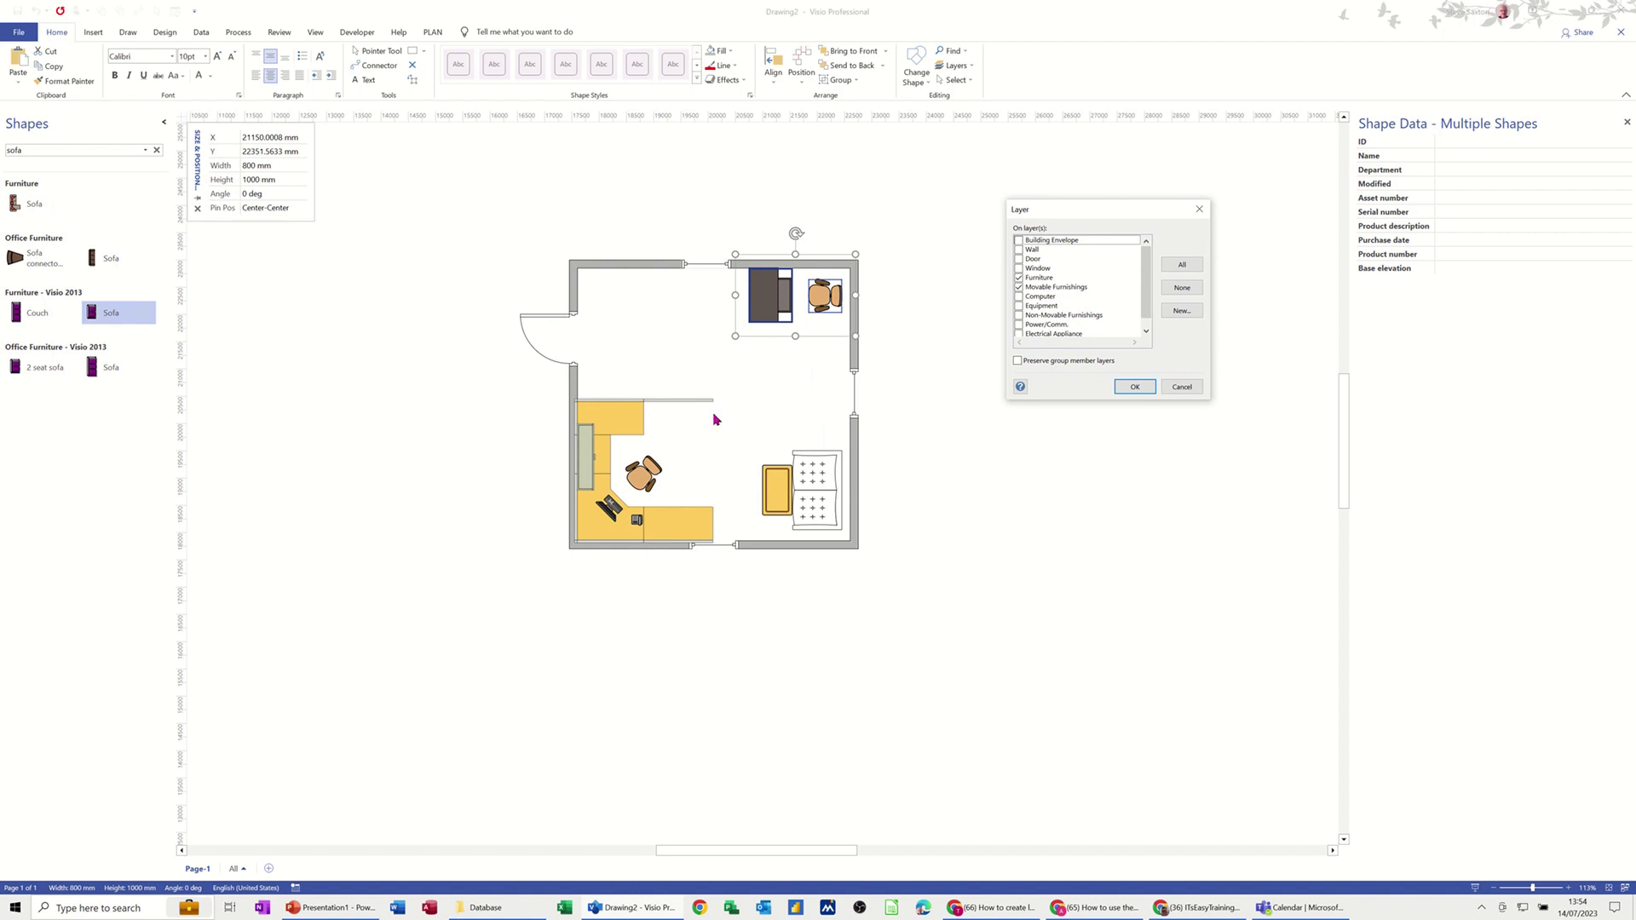
click(1178, 315)
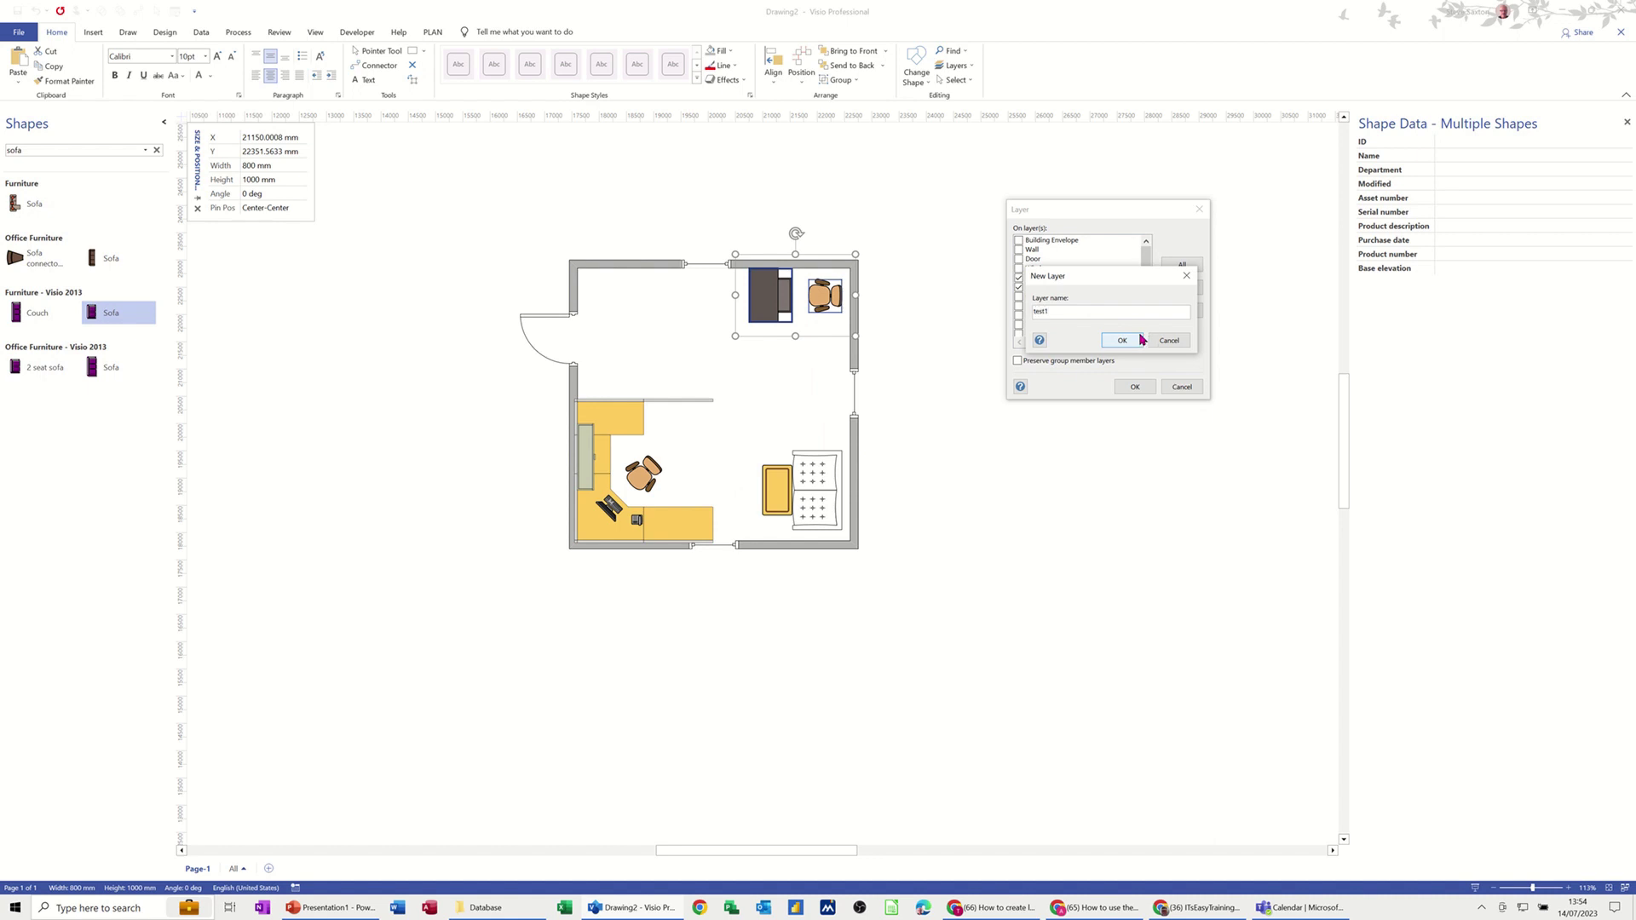
click(1114, 342)
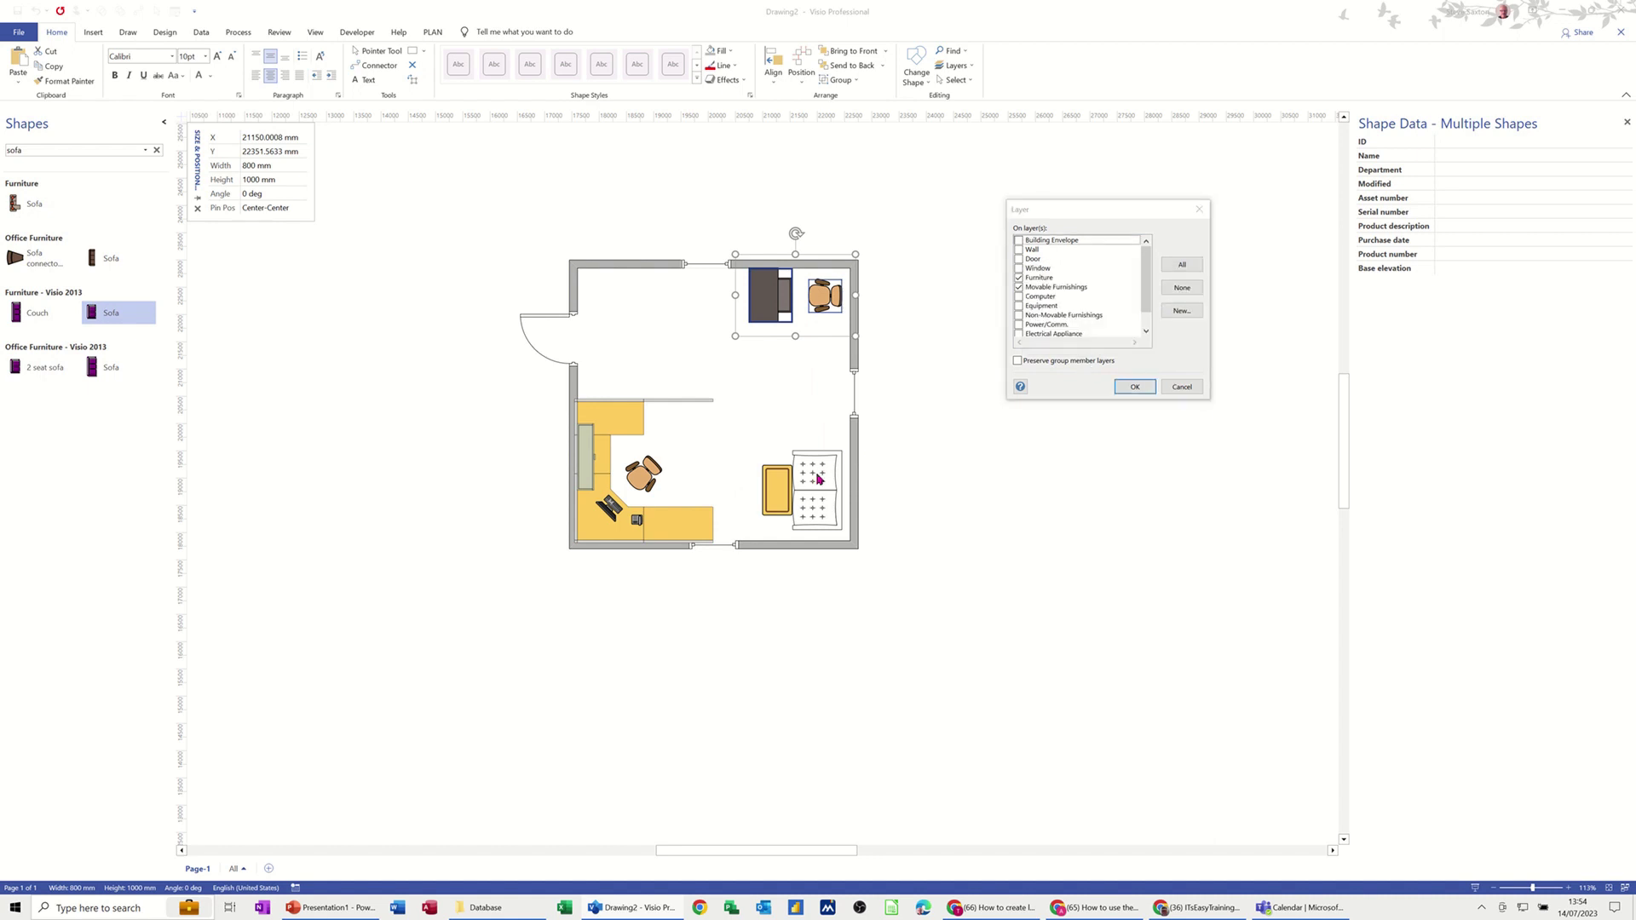
click(1133, 387)
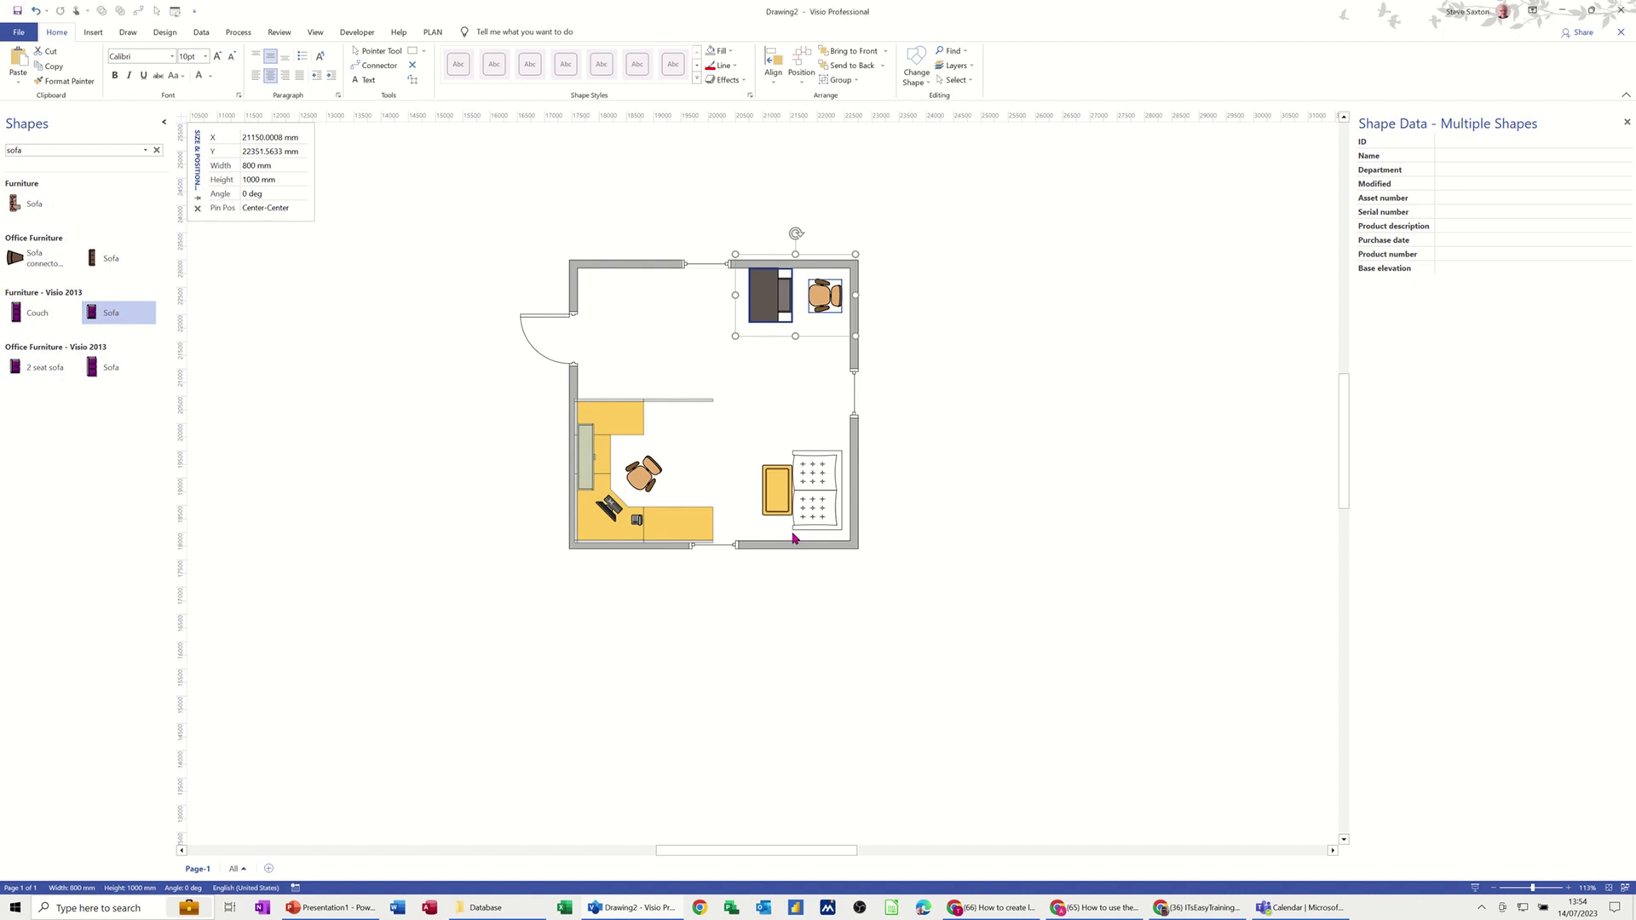
Assign the sofa and casual table to a new layer named test2
click(825, 483)
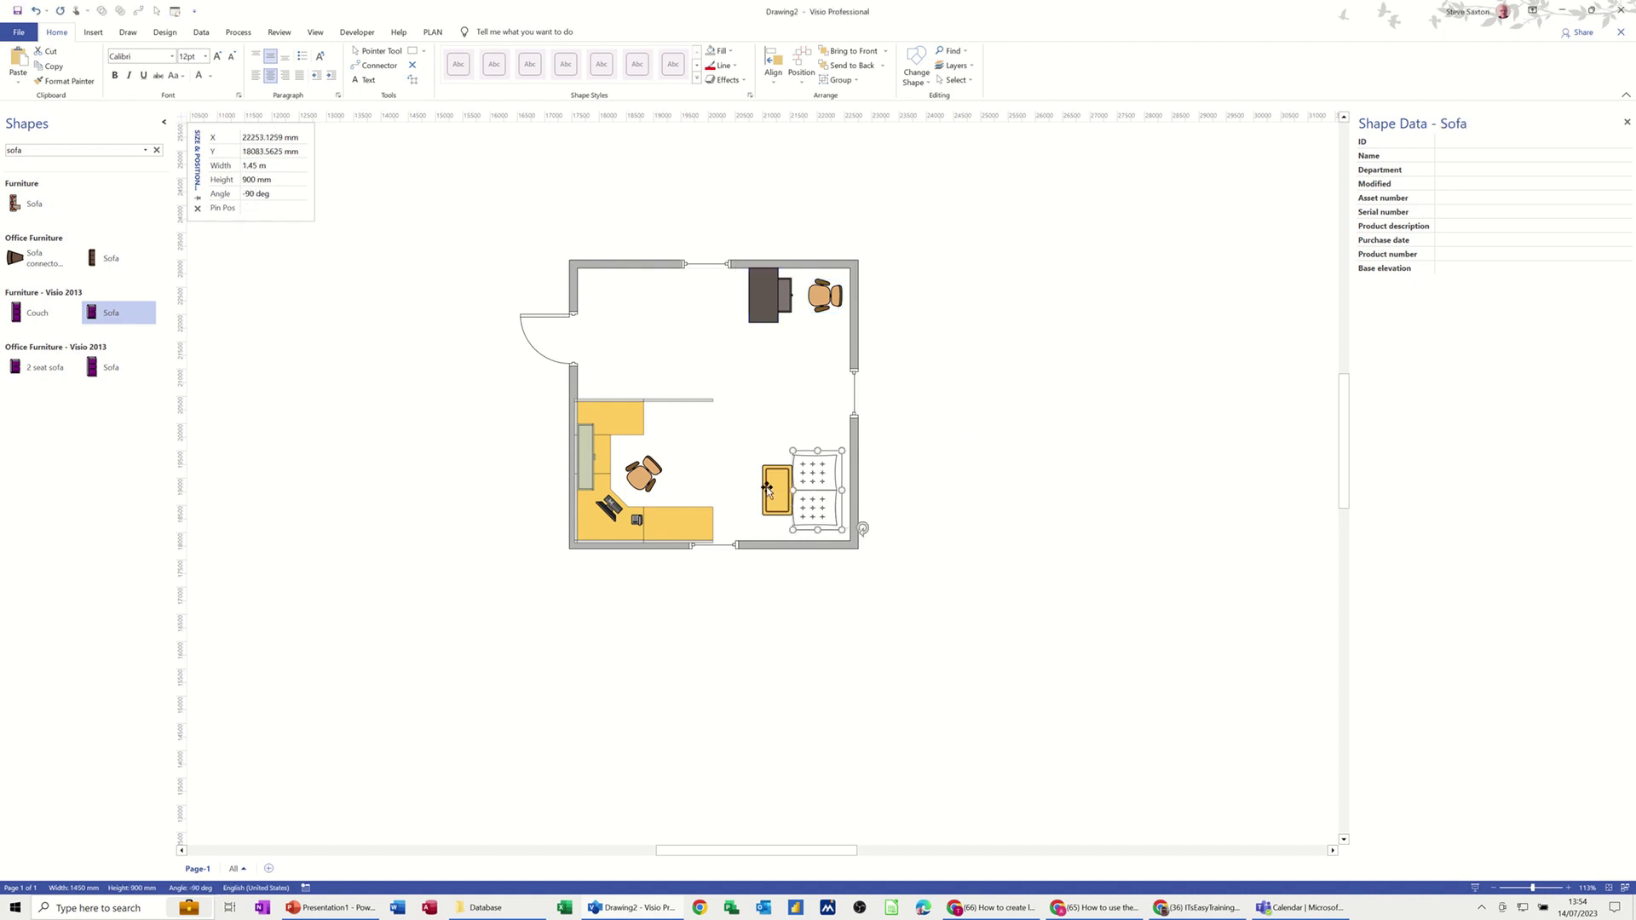
shift+click(767, 488)
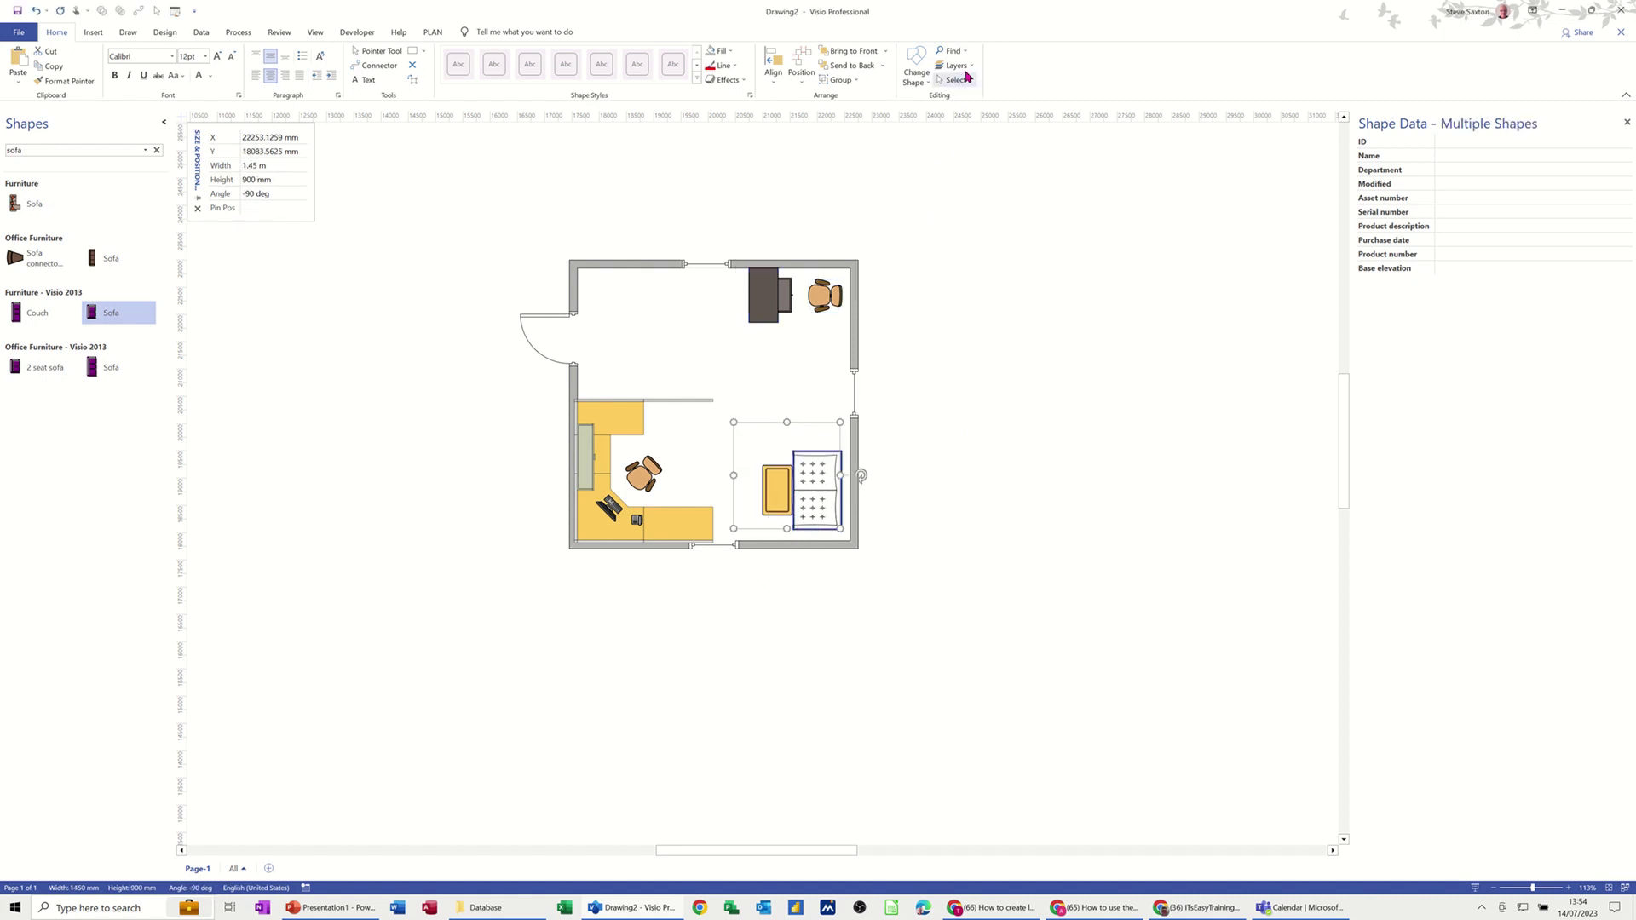
click(962, 66)
click(973, 100)
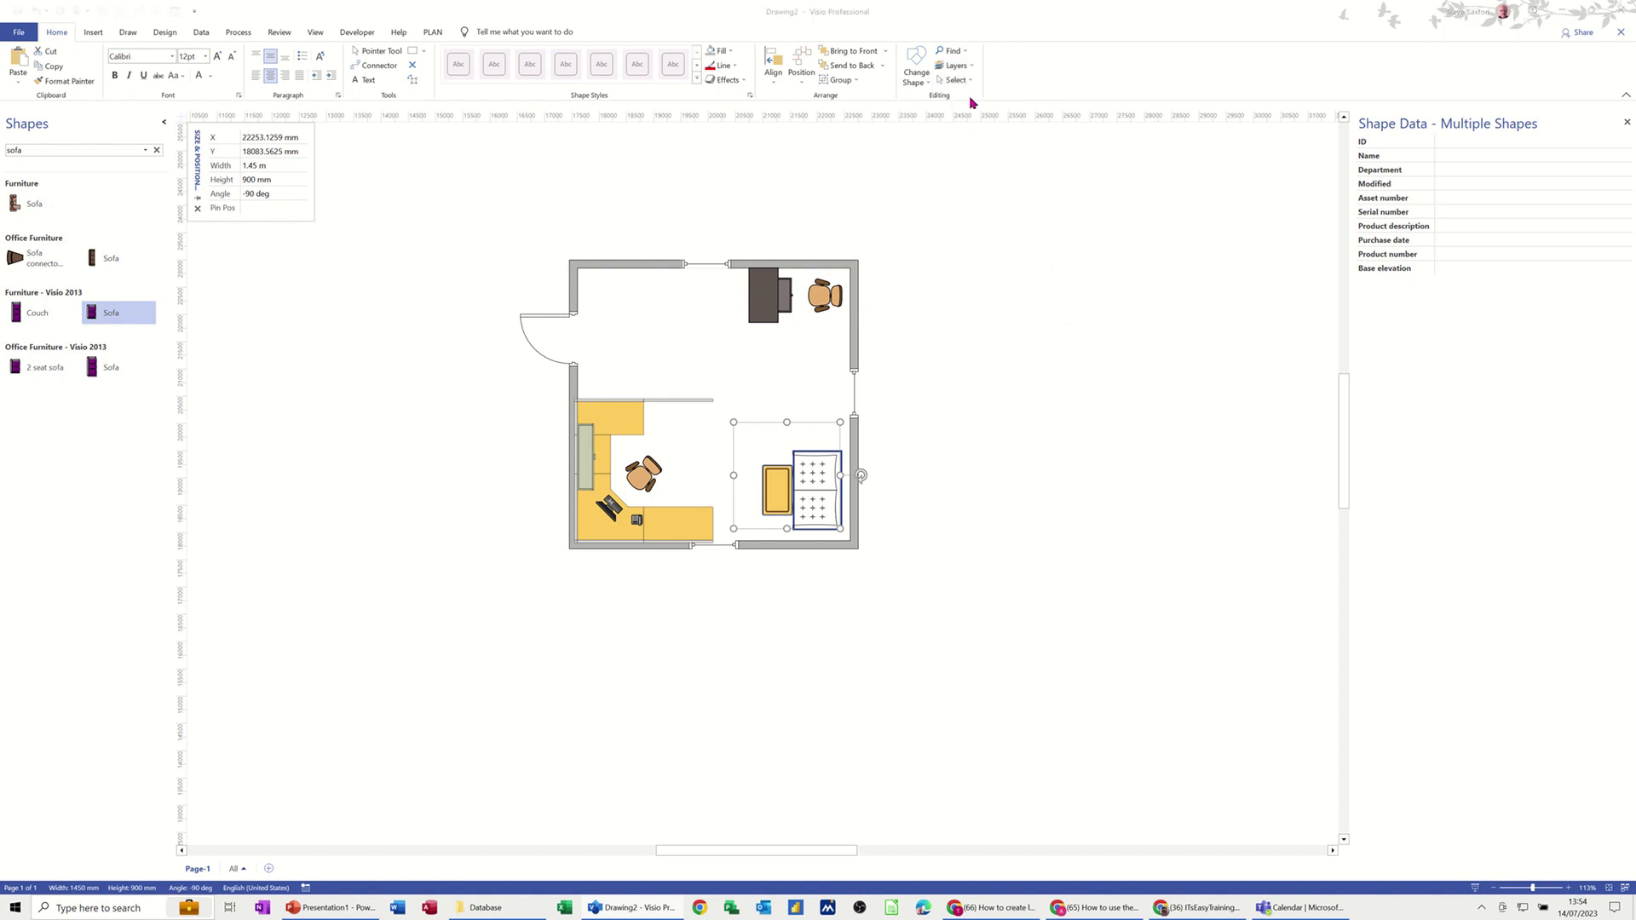
click(1179, 150)
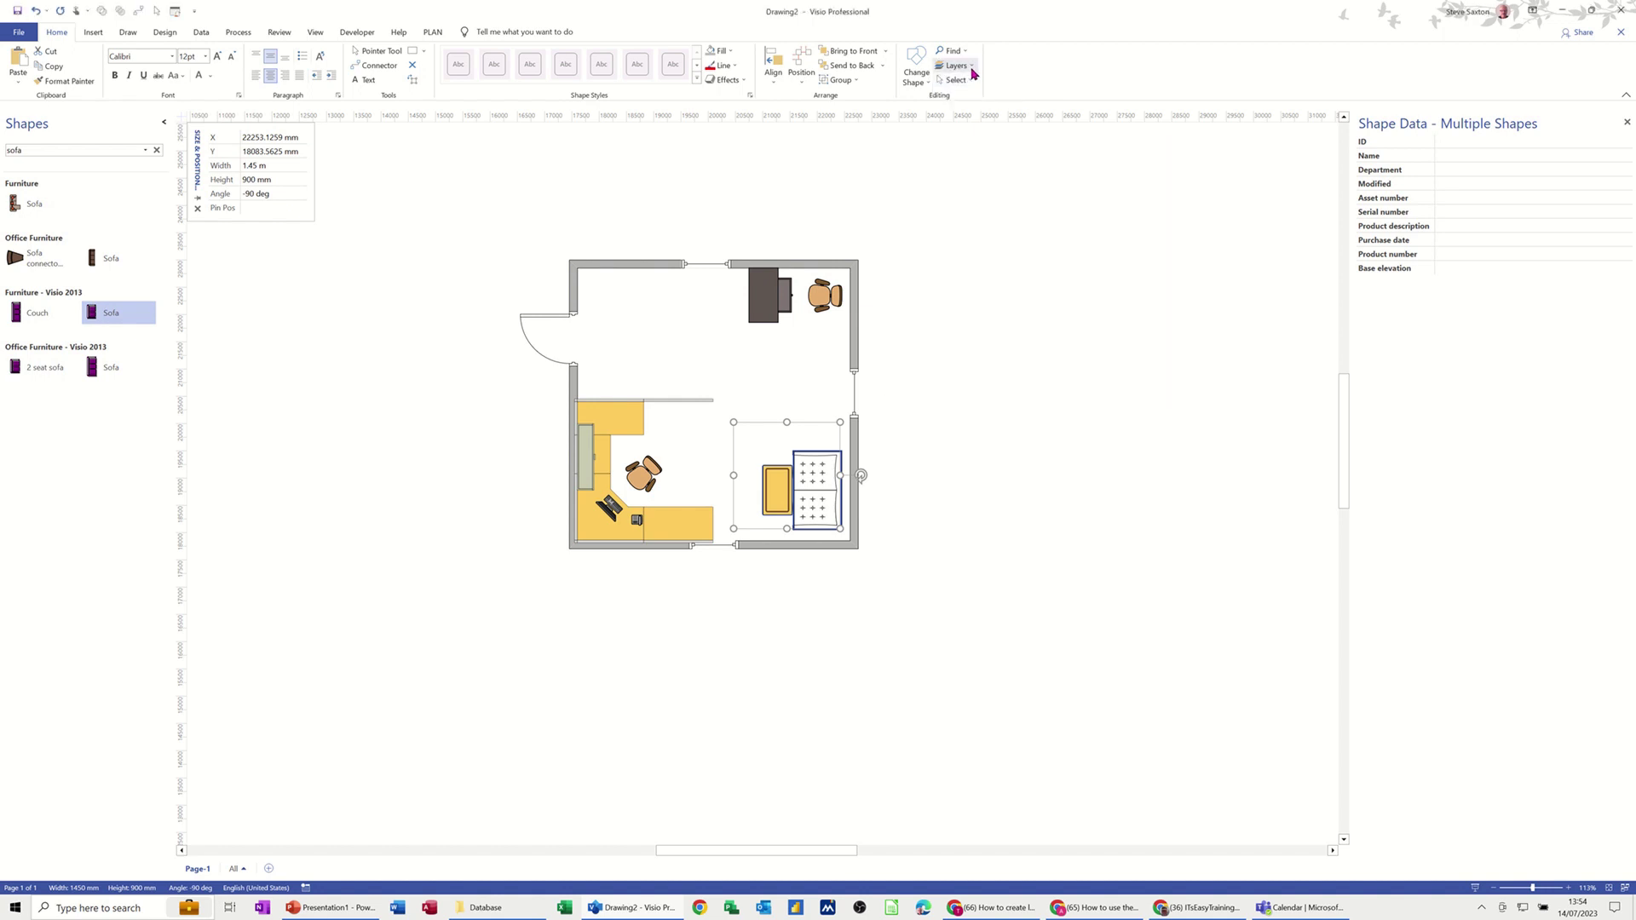
click(975, 74)
click(987, 100)
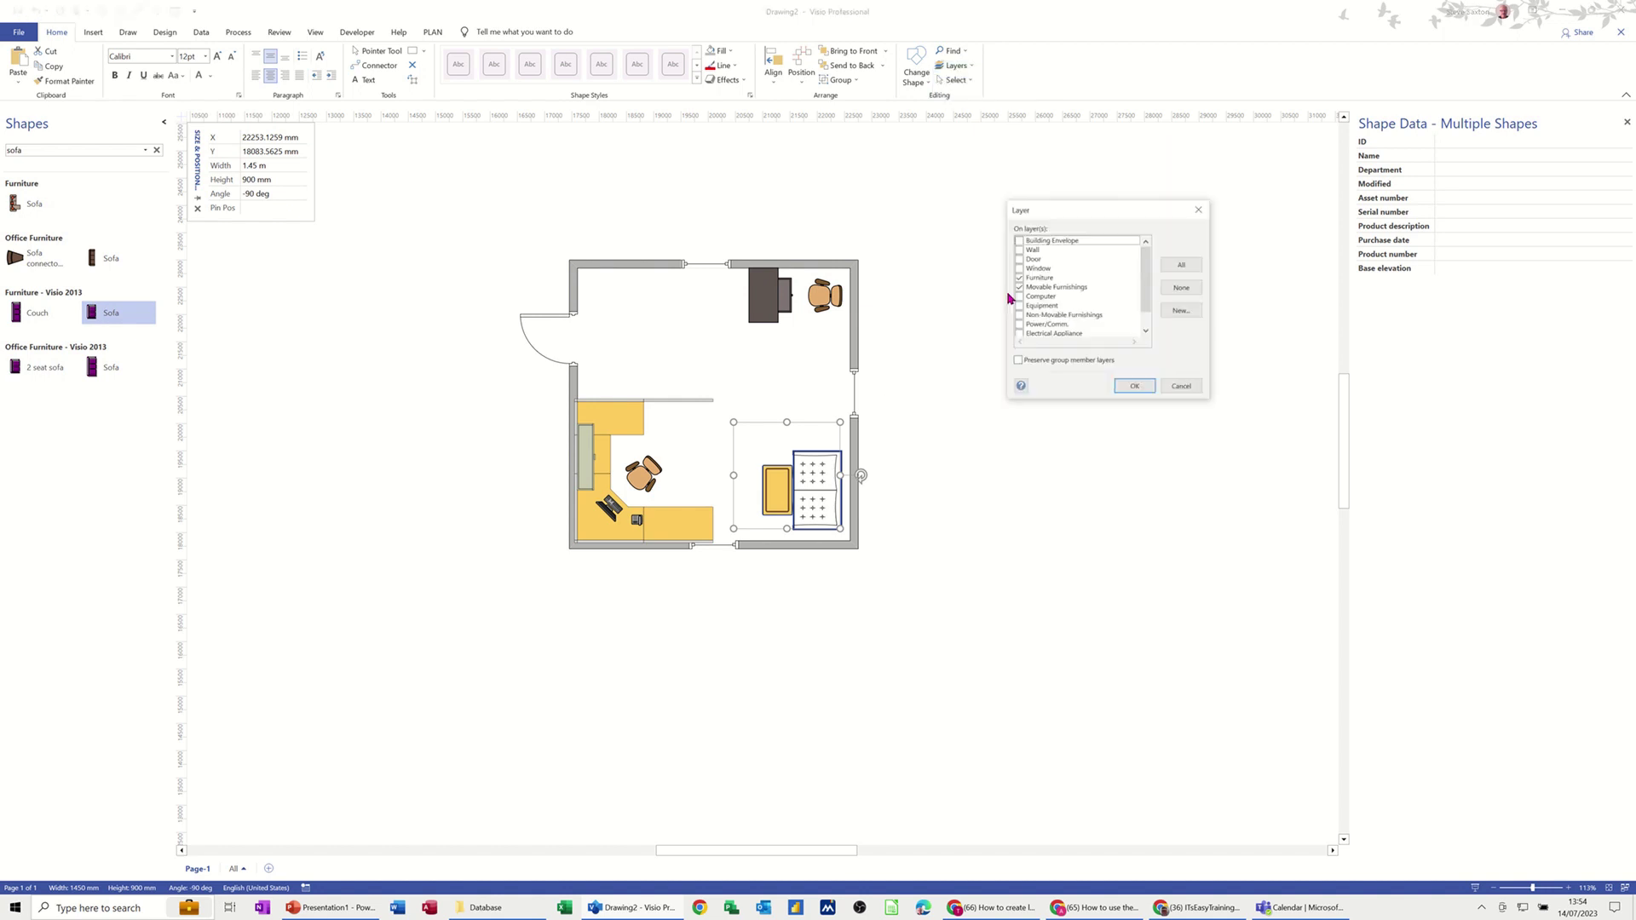
click(1181, 310)
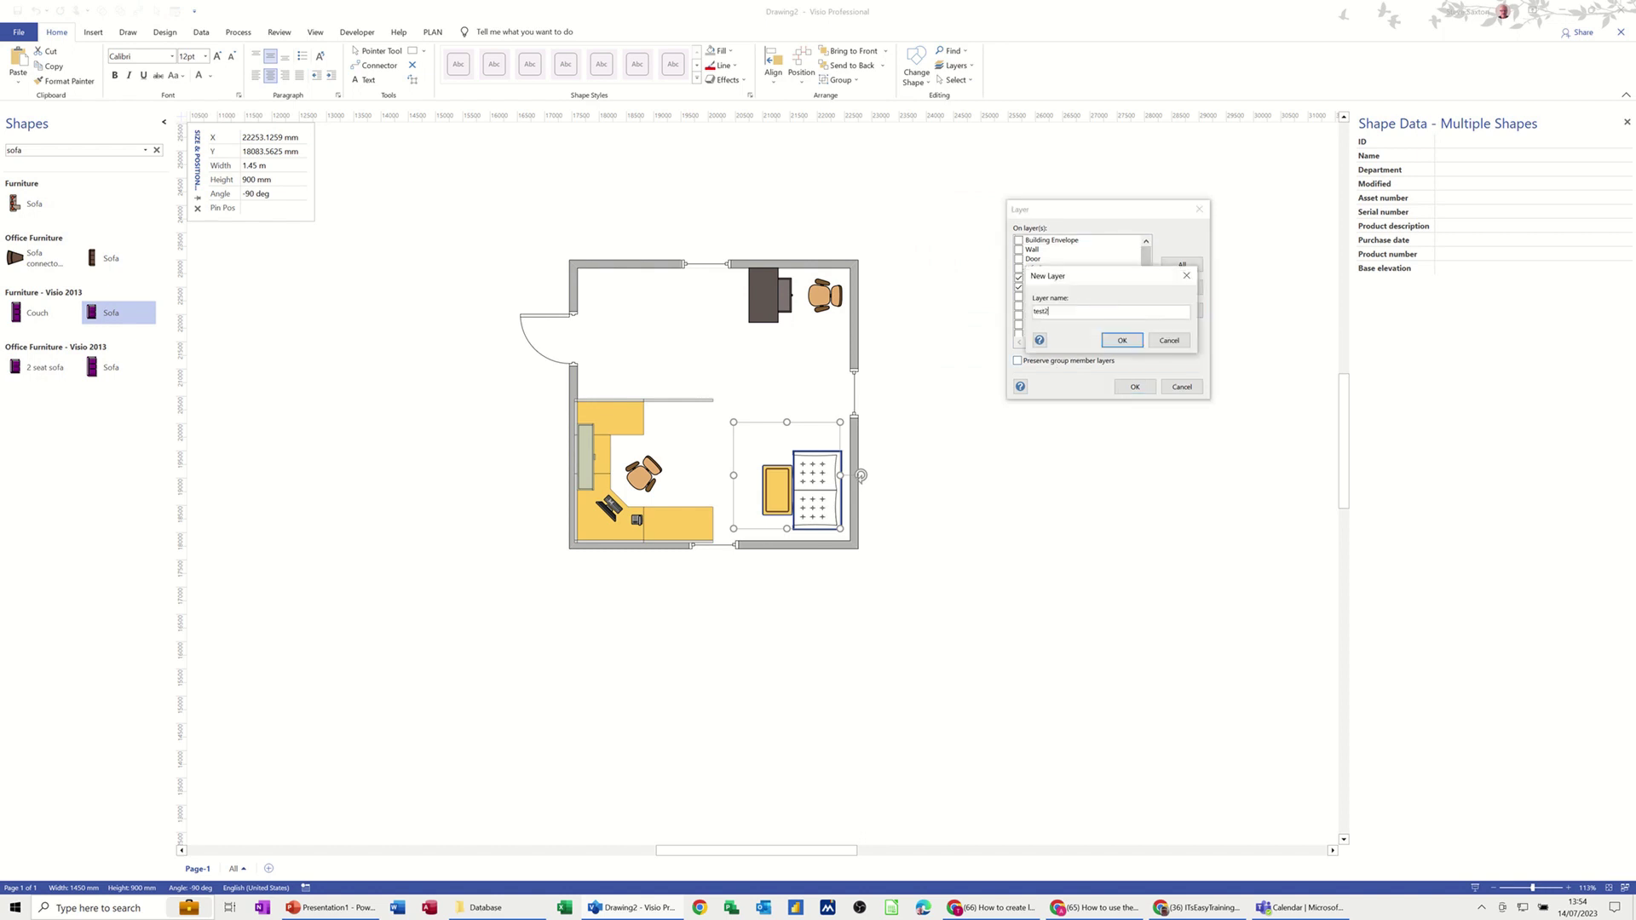
click(1132, 338)
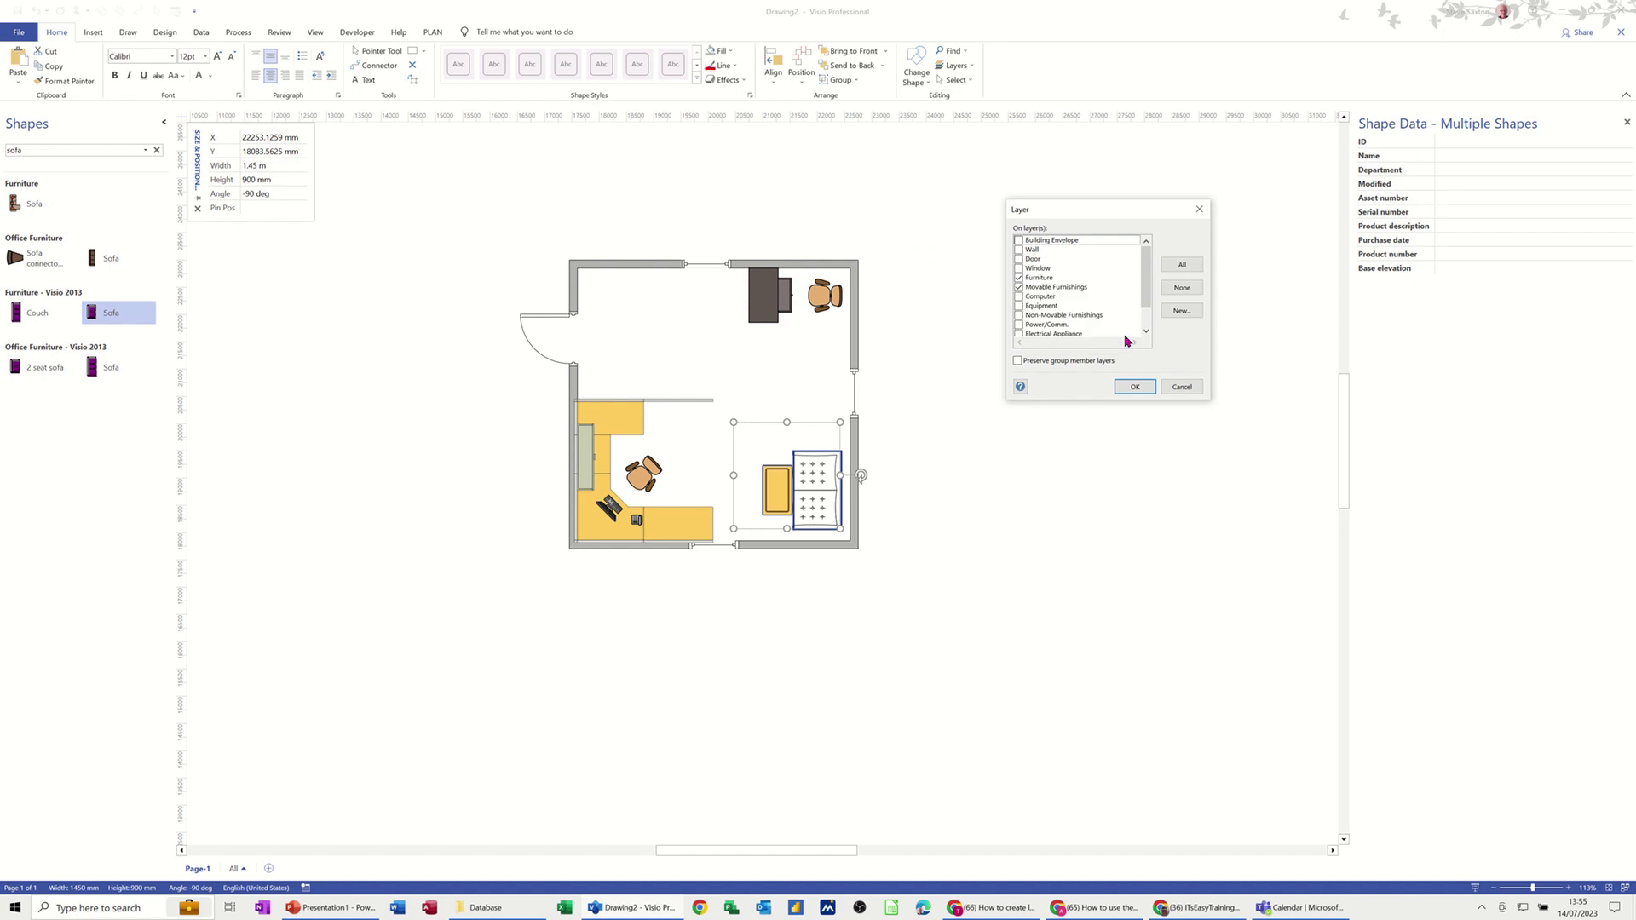
click(1134, 388)
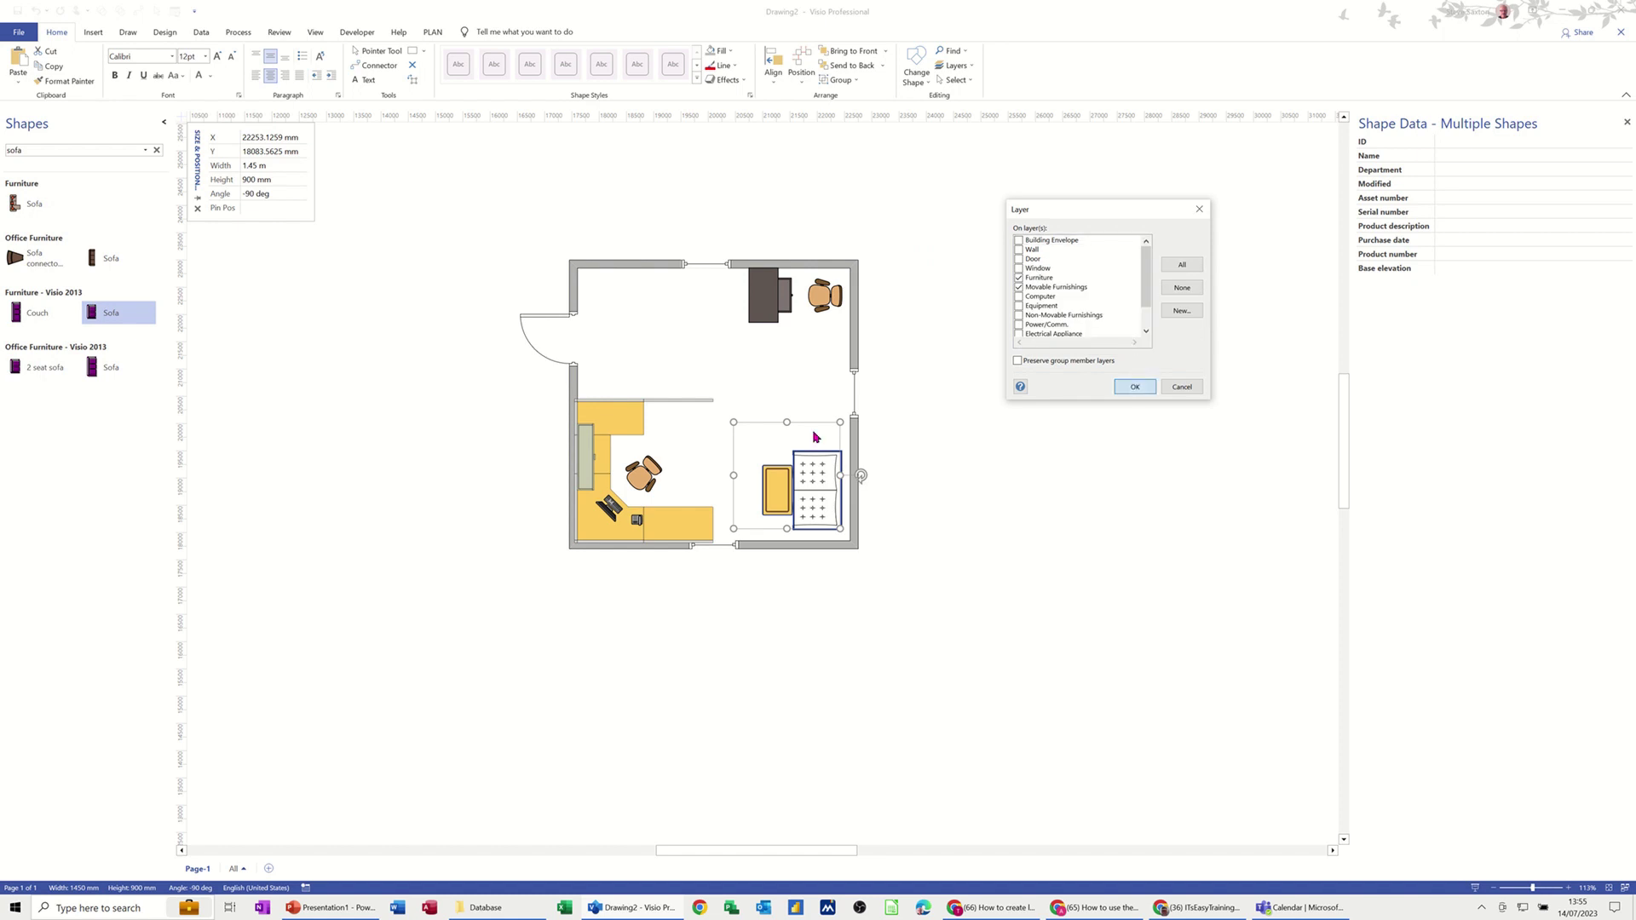
Put the cube workstation on a new layer test3 alongside its furniture layers
click(635, 429)
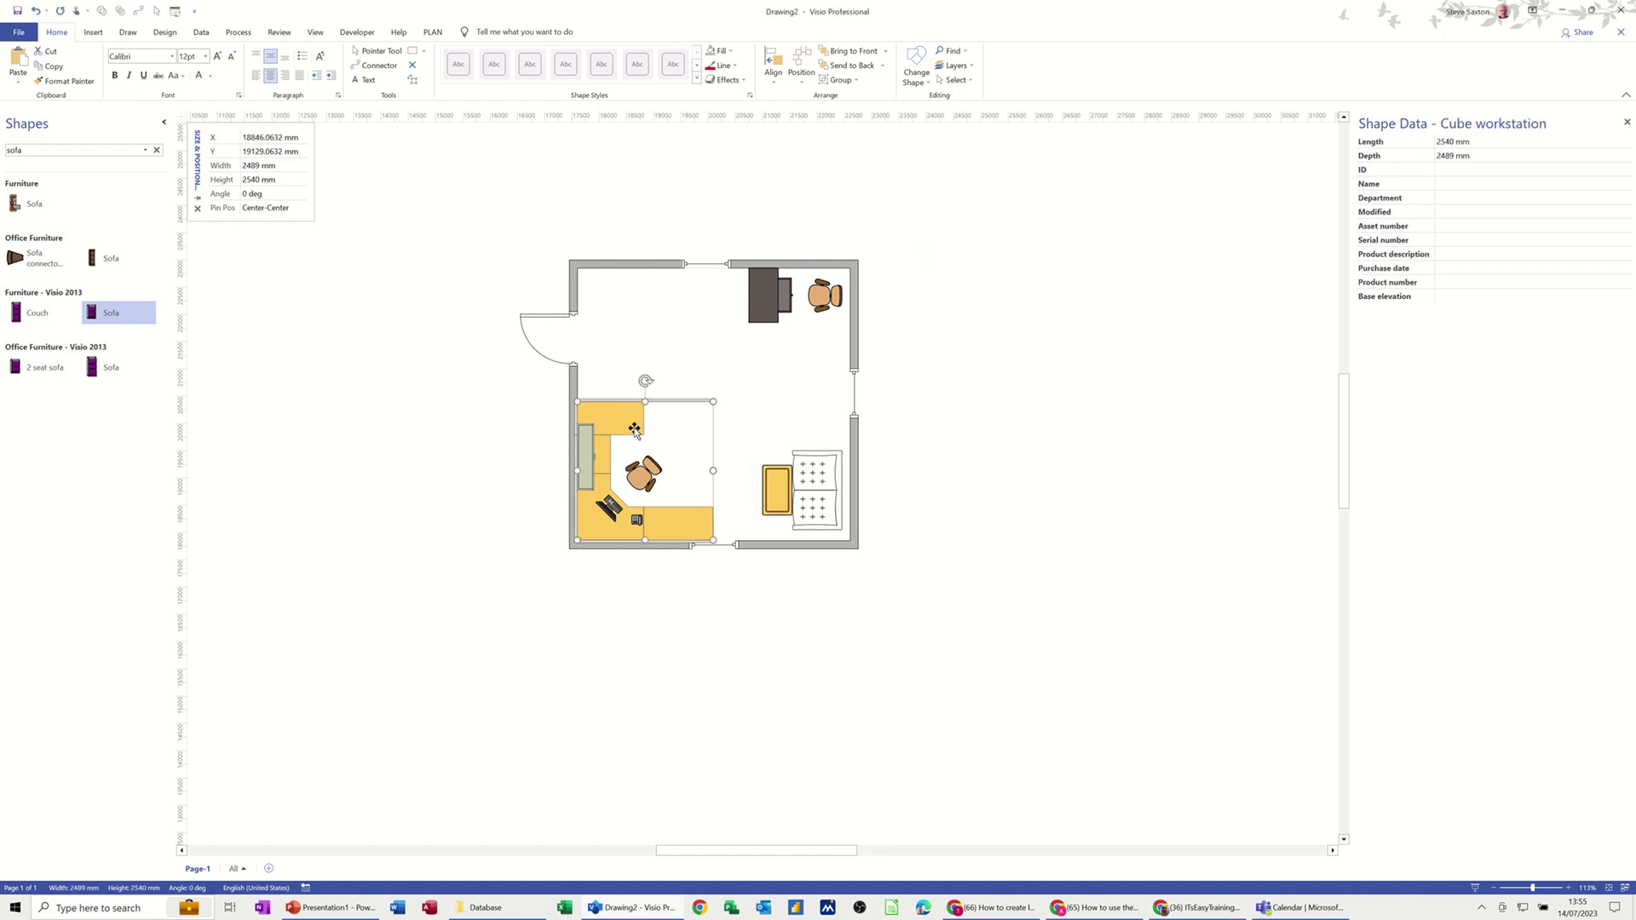
click(972, 71)
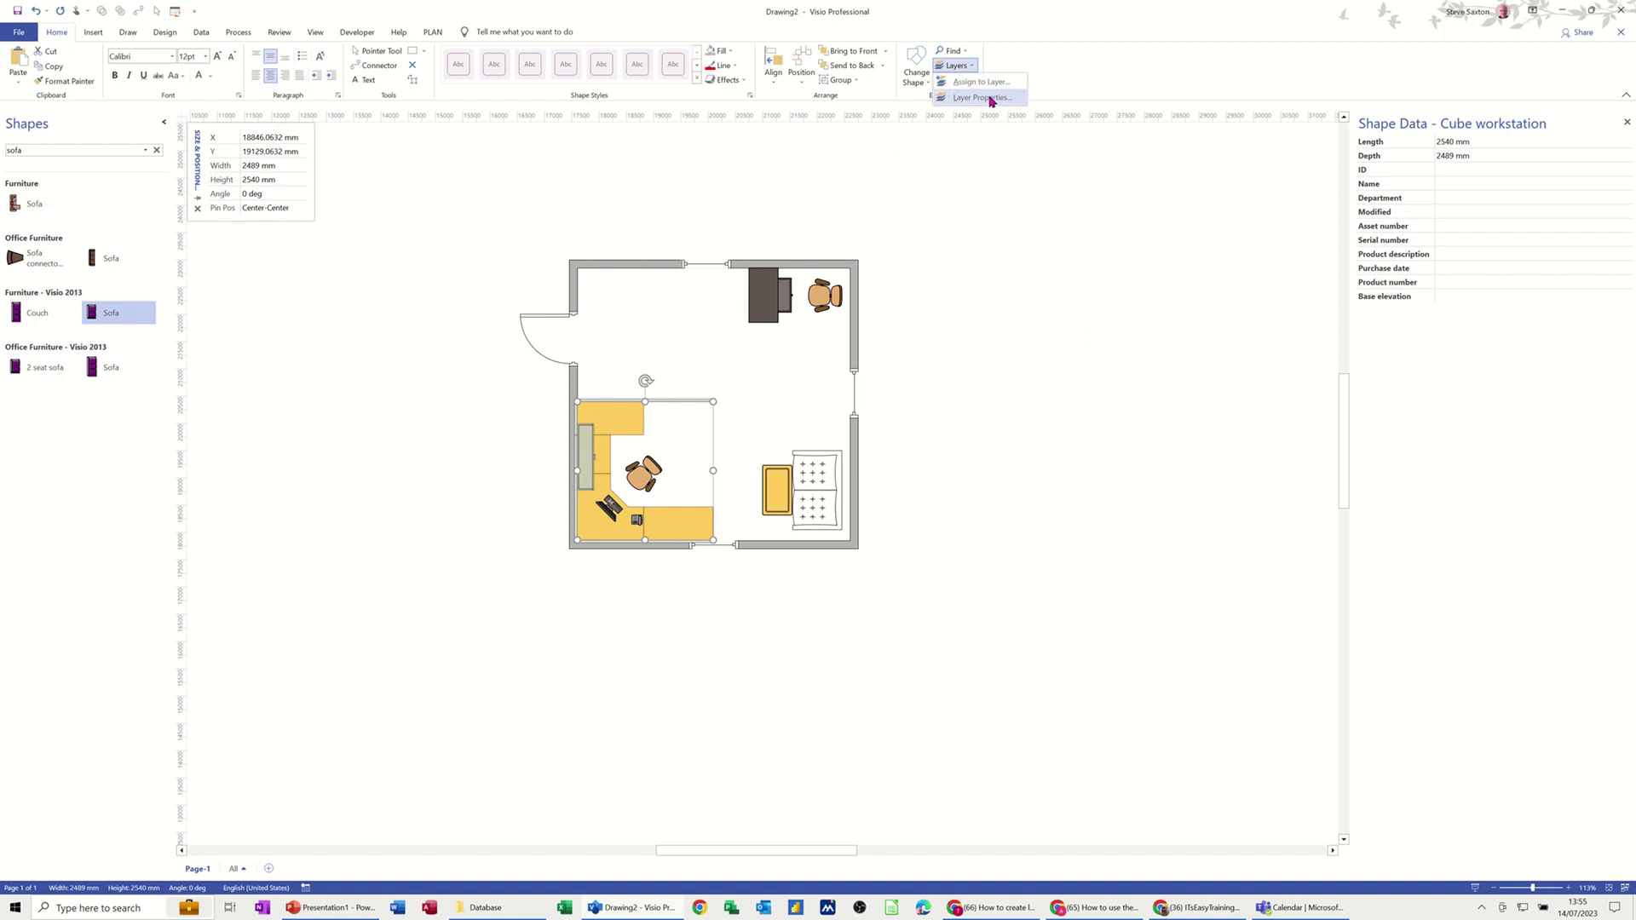
click(962, 83)
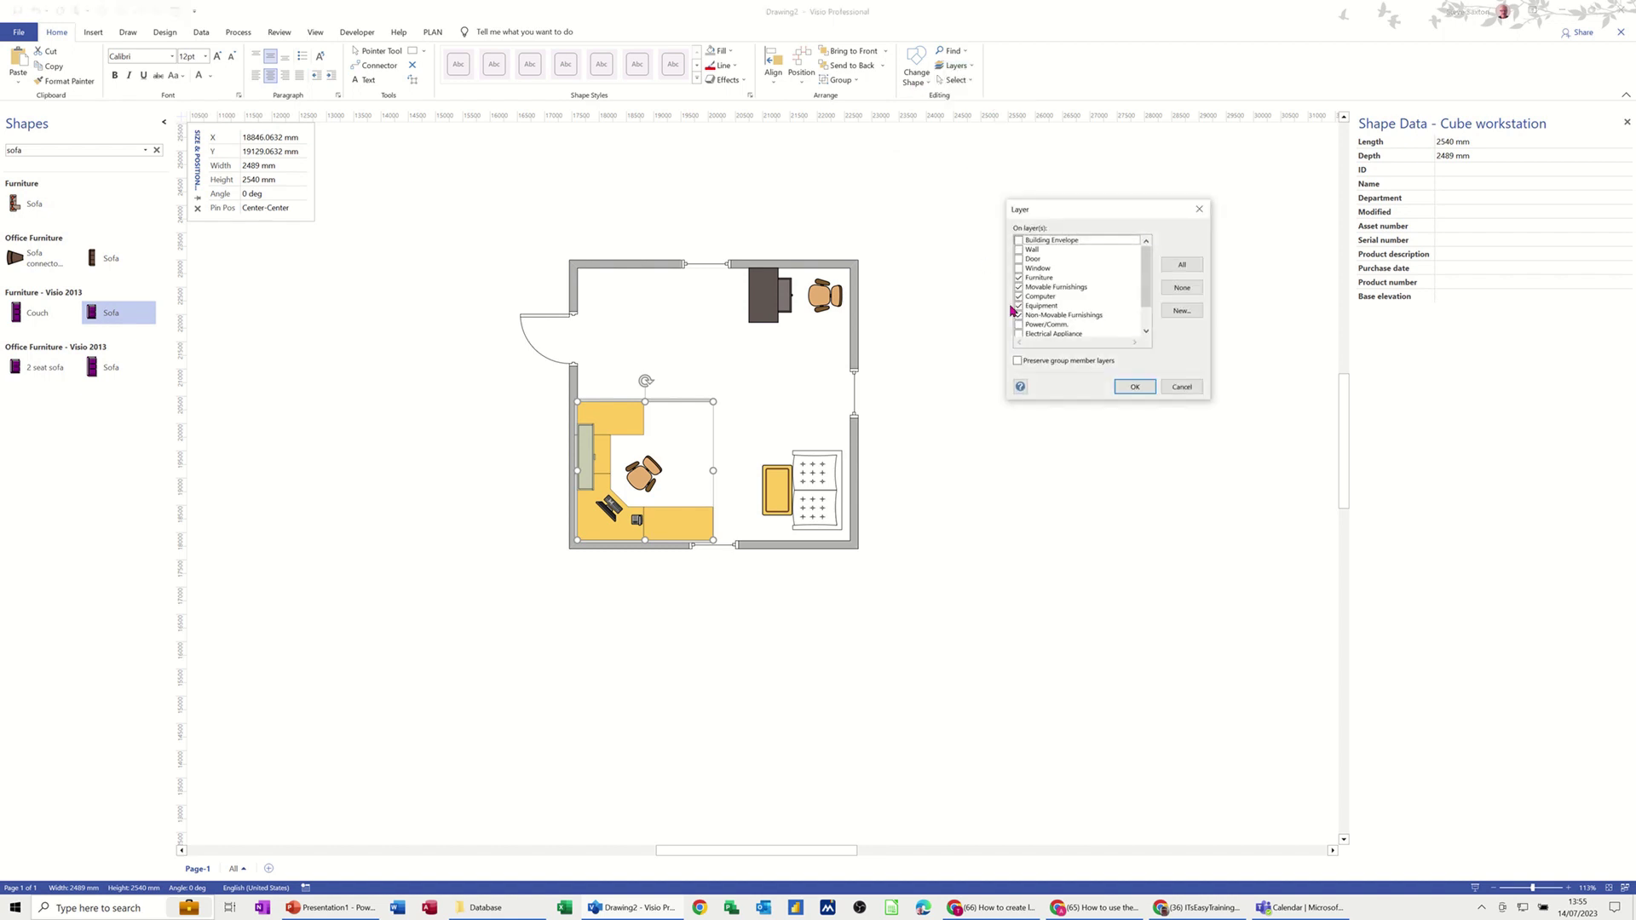
click(1180, 311)
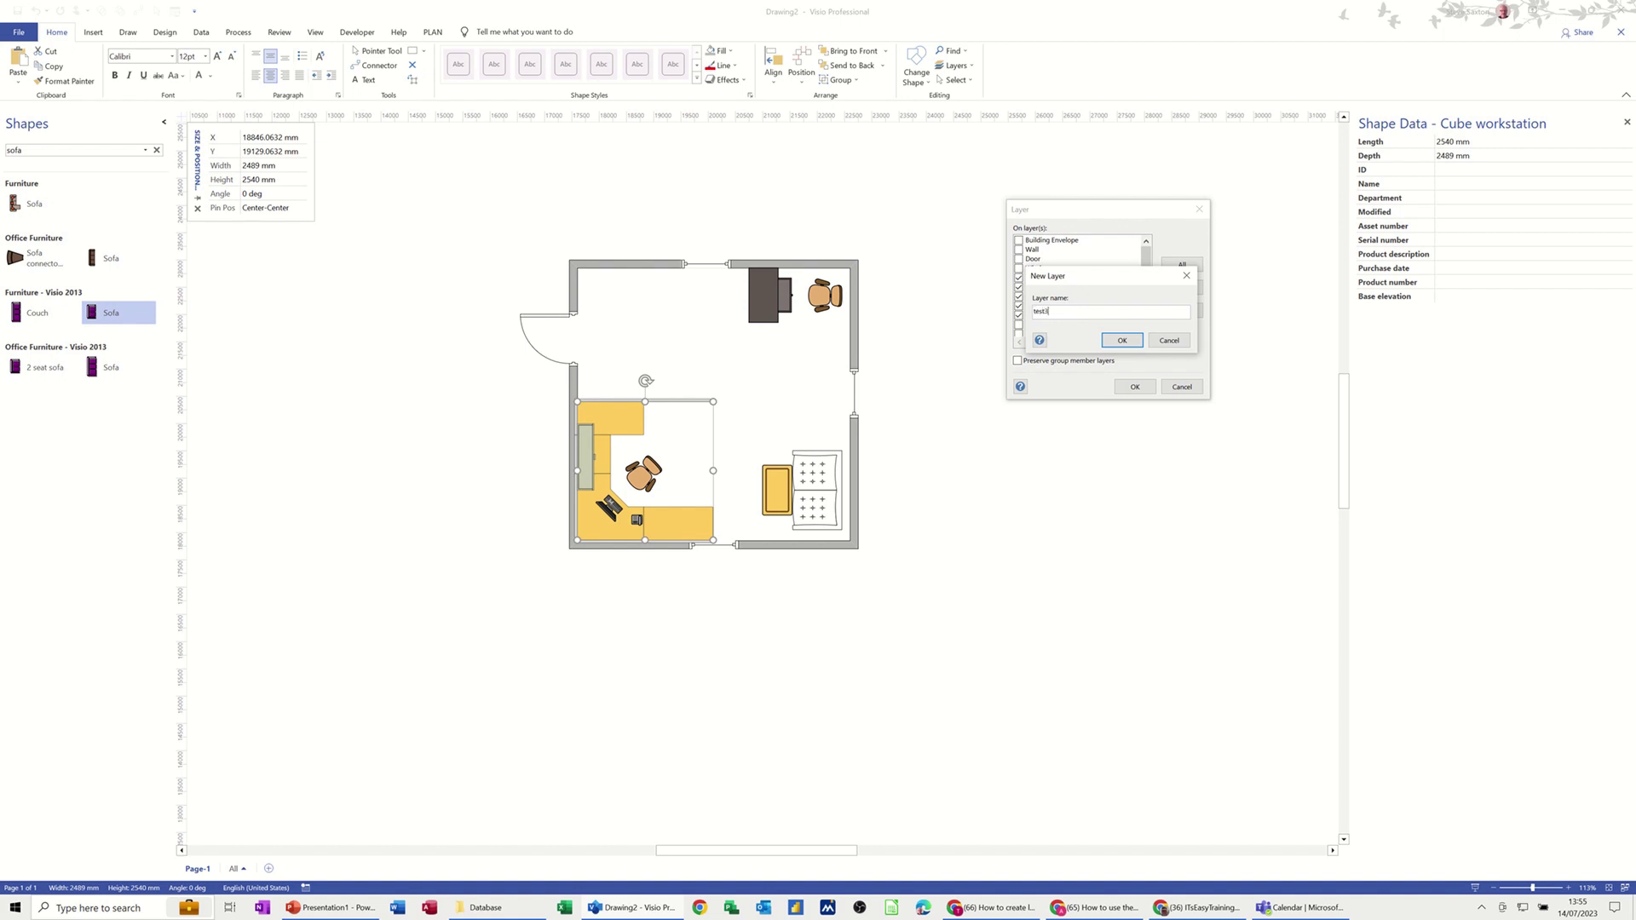
click(1117, 340)
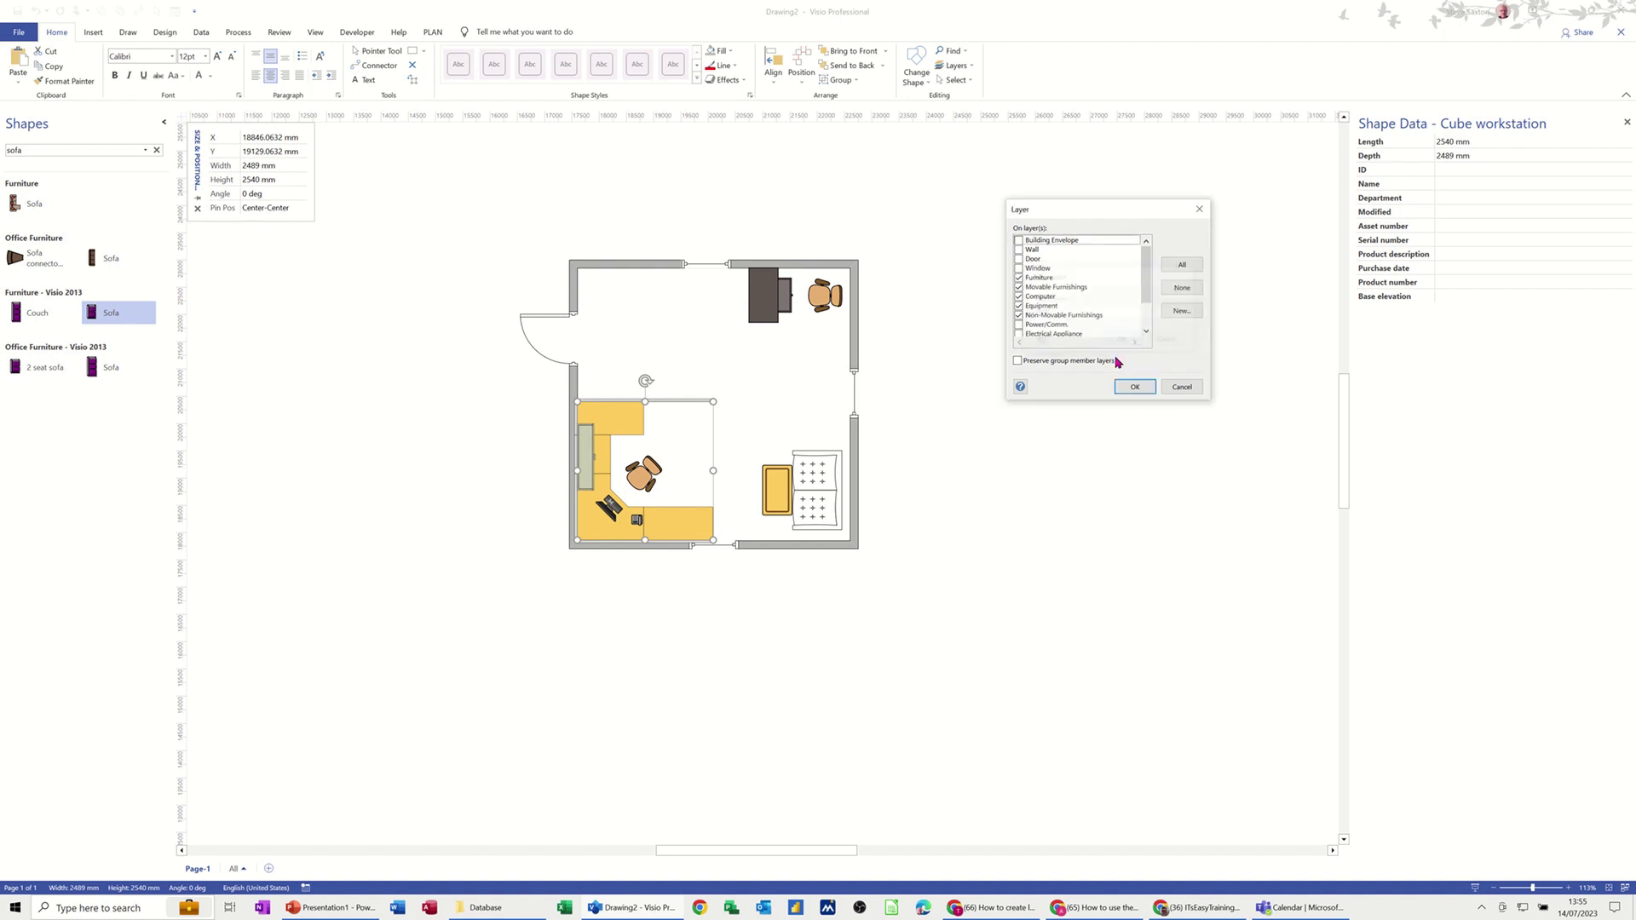
click(1129, 385)
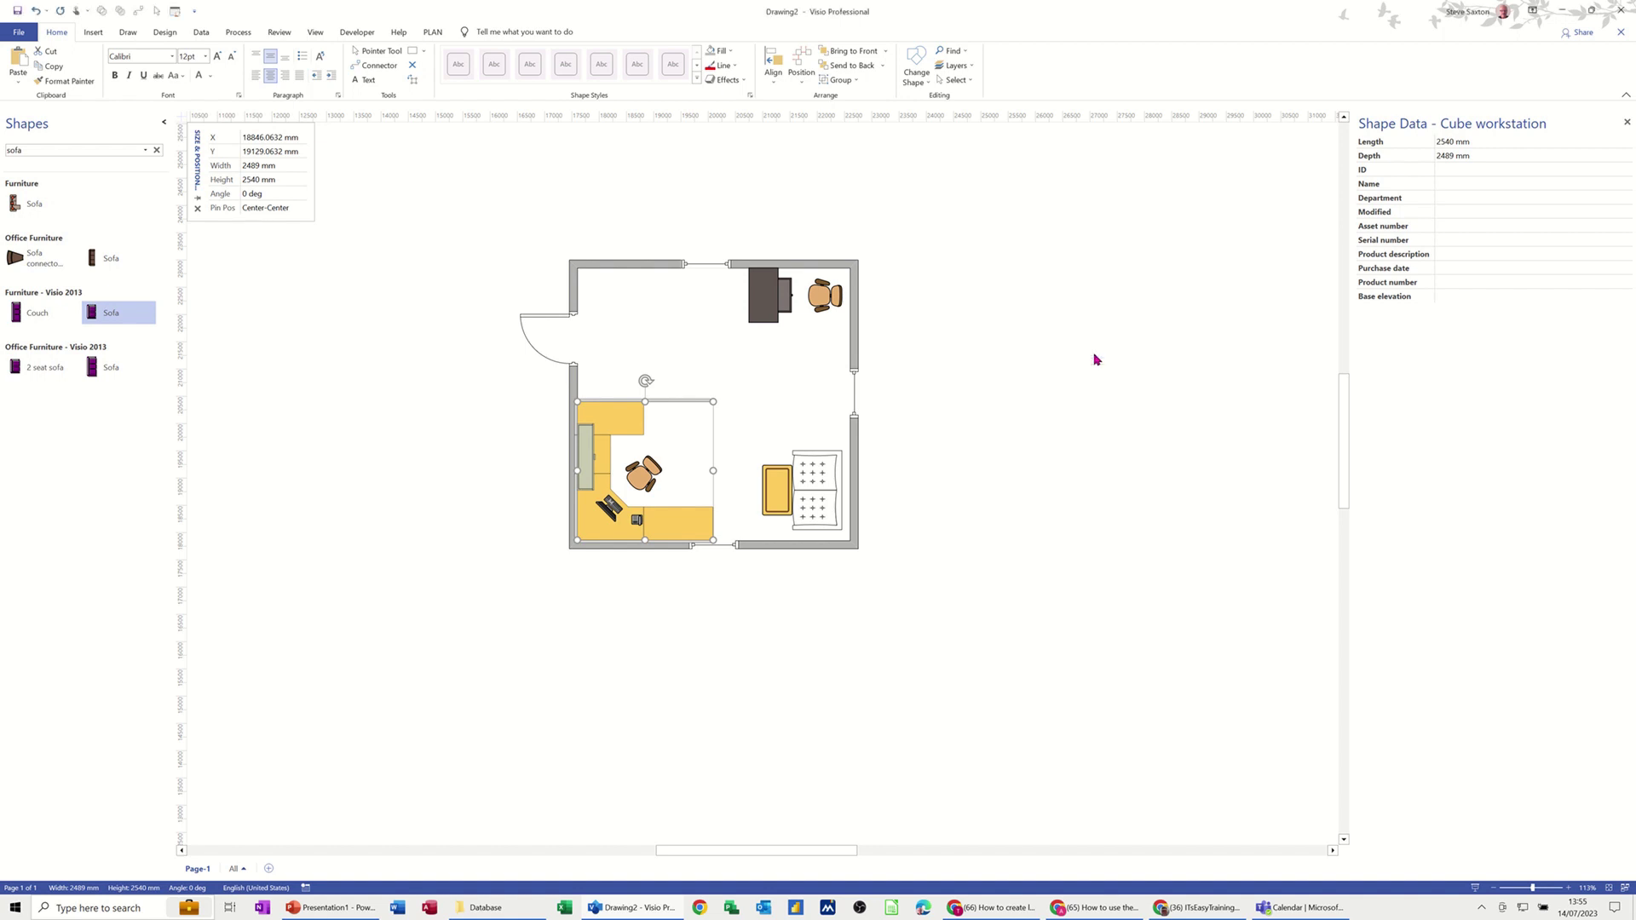
In Layer Properties, hide the Building Envelope, Computer, Door and Electrical Appliance layers
click(972, 66)
click(989, 101)
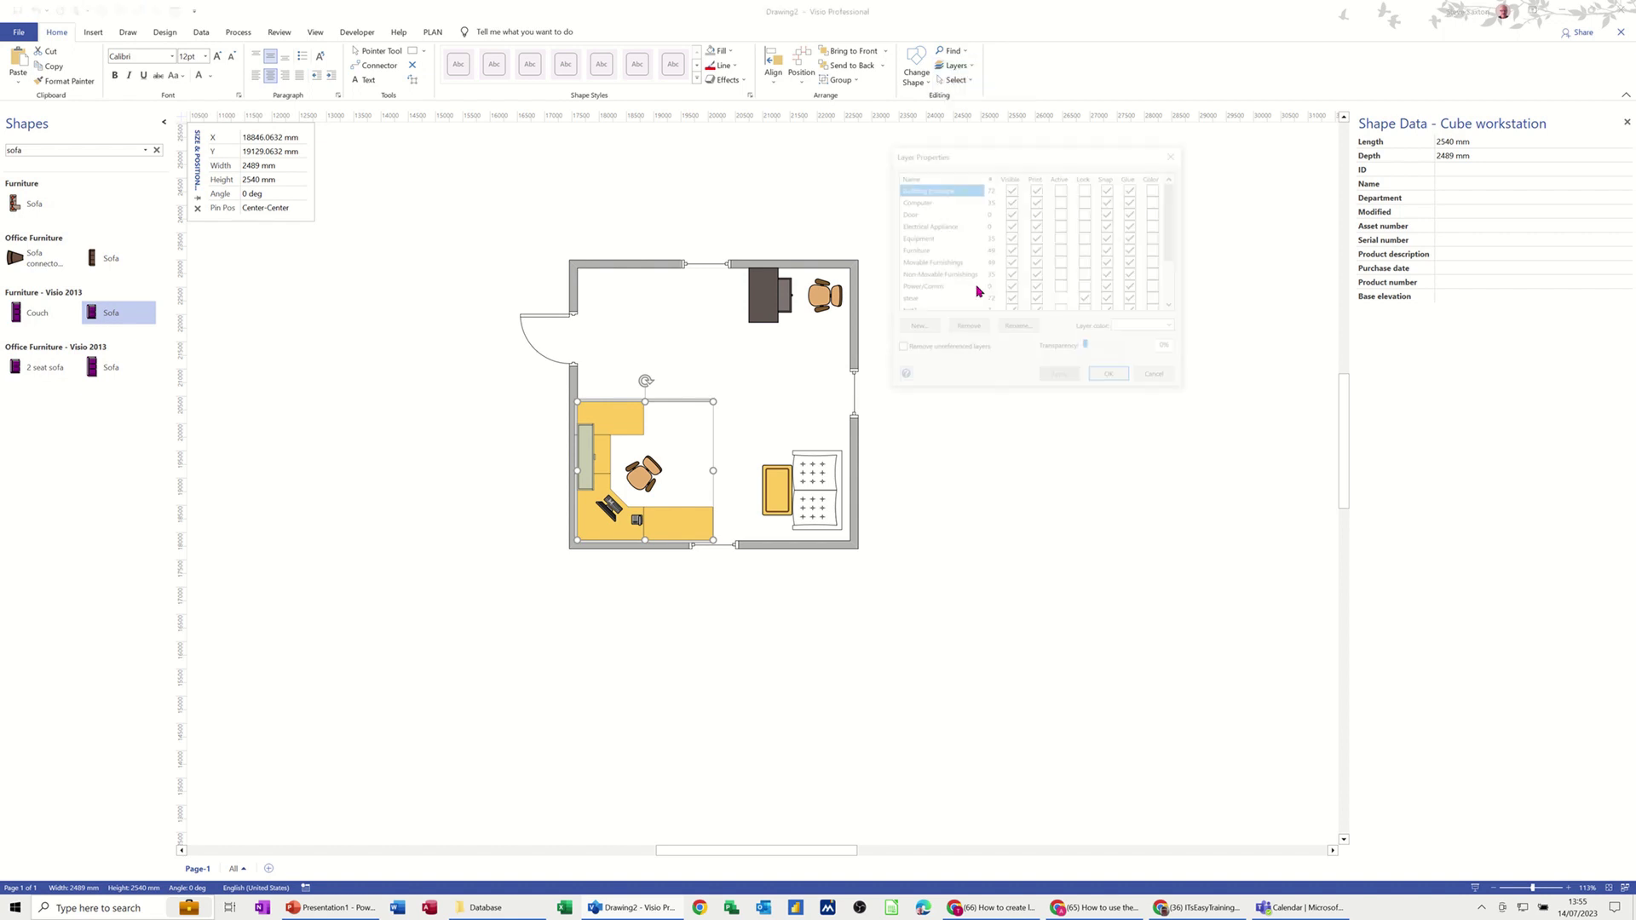
scroll(979, 287, down, 2)
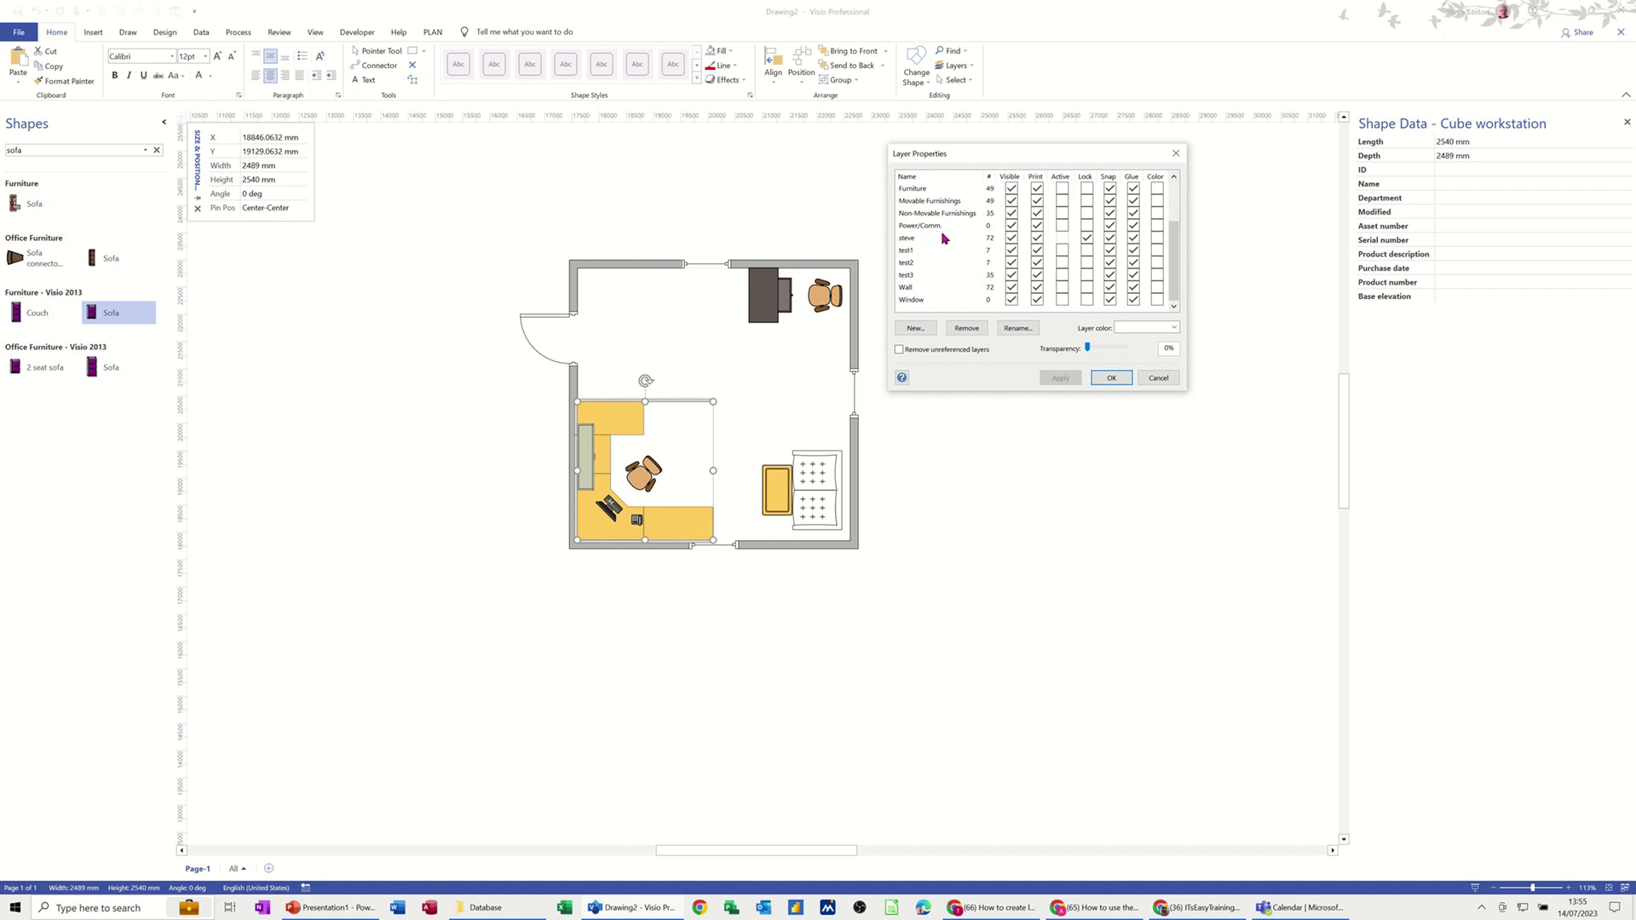
scroll(952, 256, up, 2)
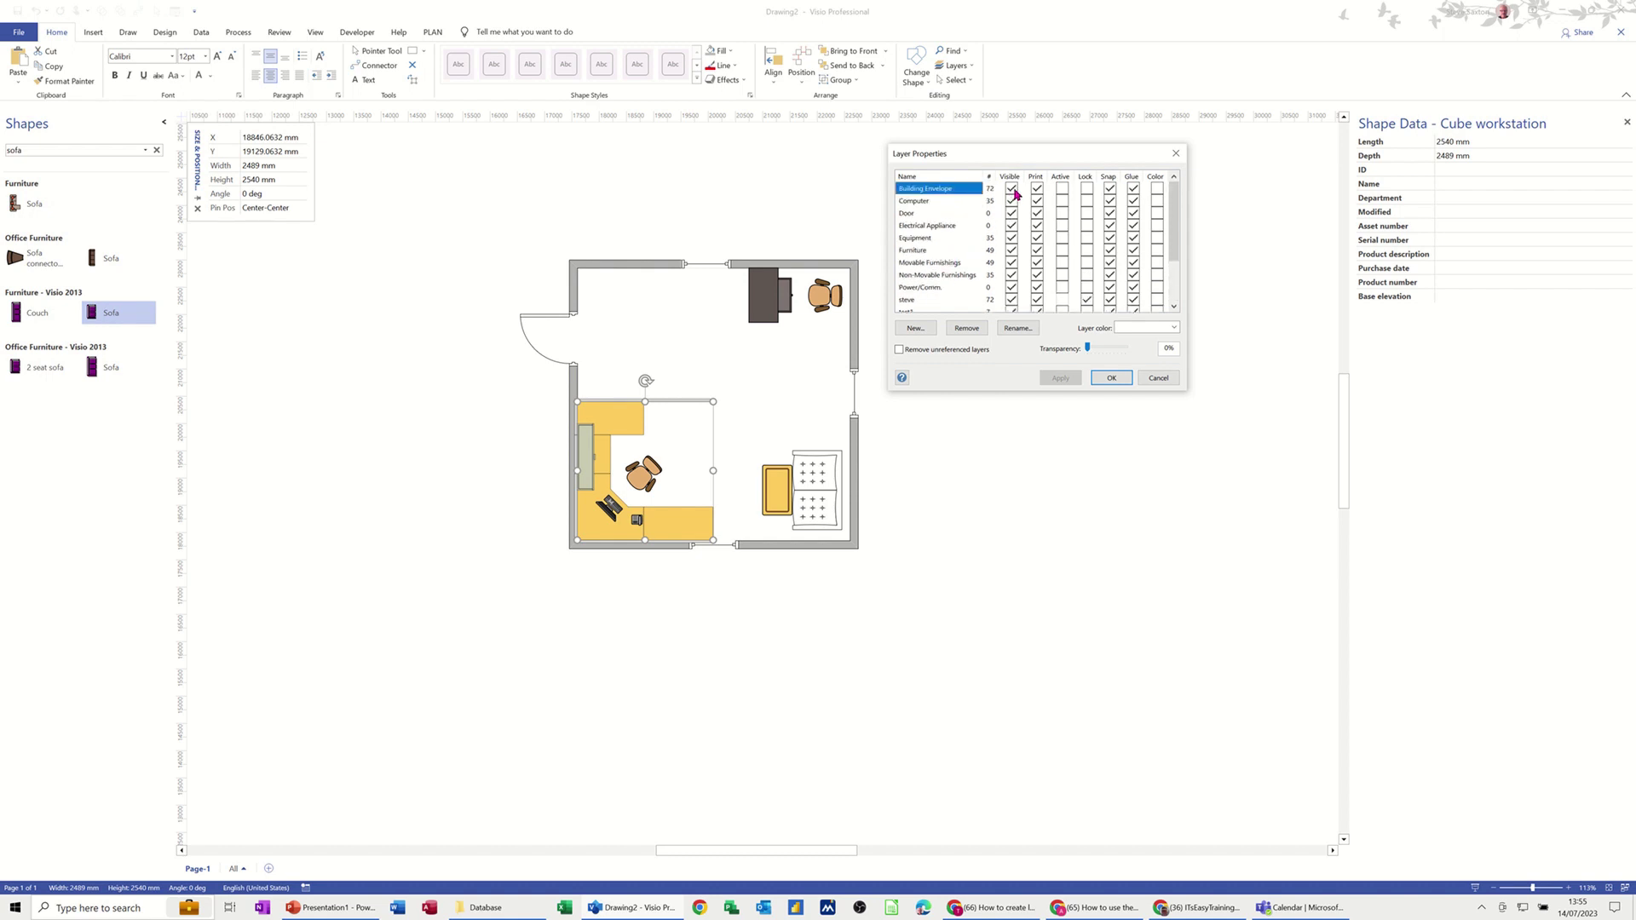
click(1013, 190)
click(1053, 379)
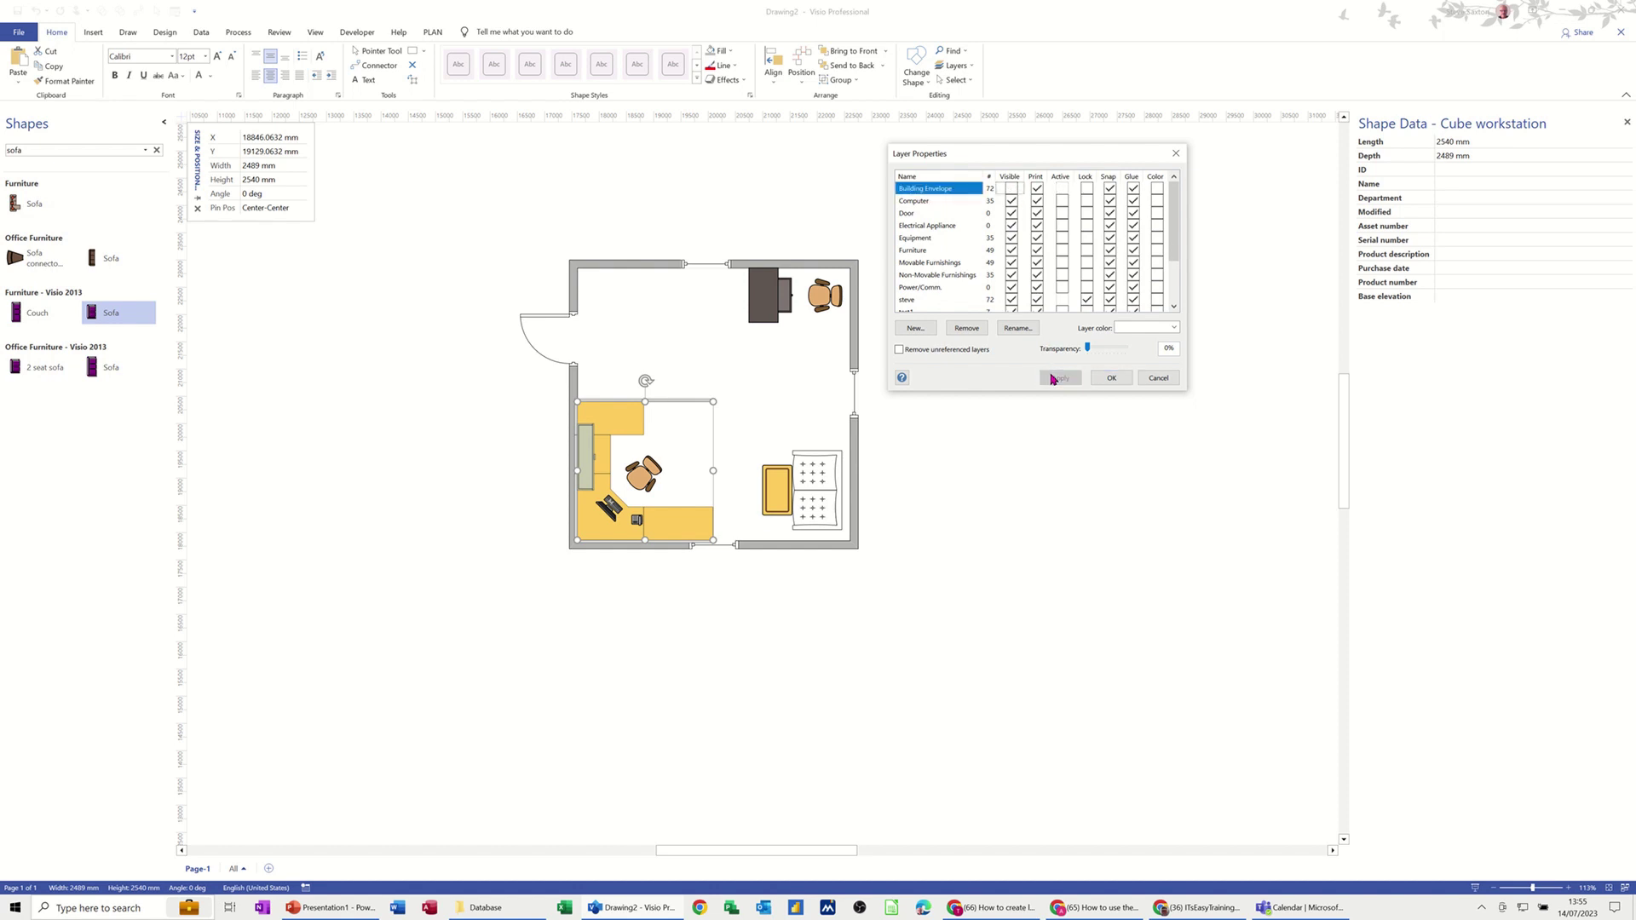
click(1011, 201)
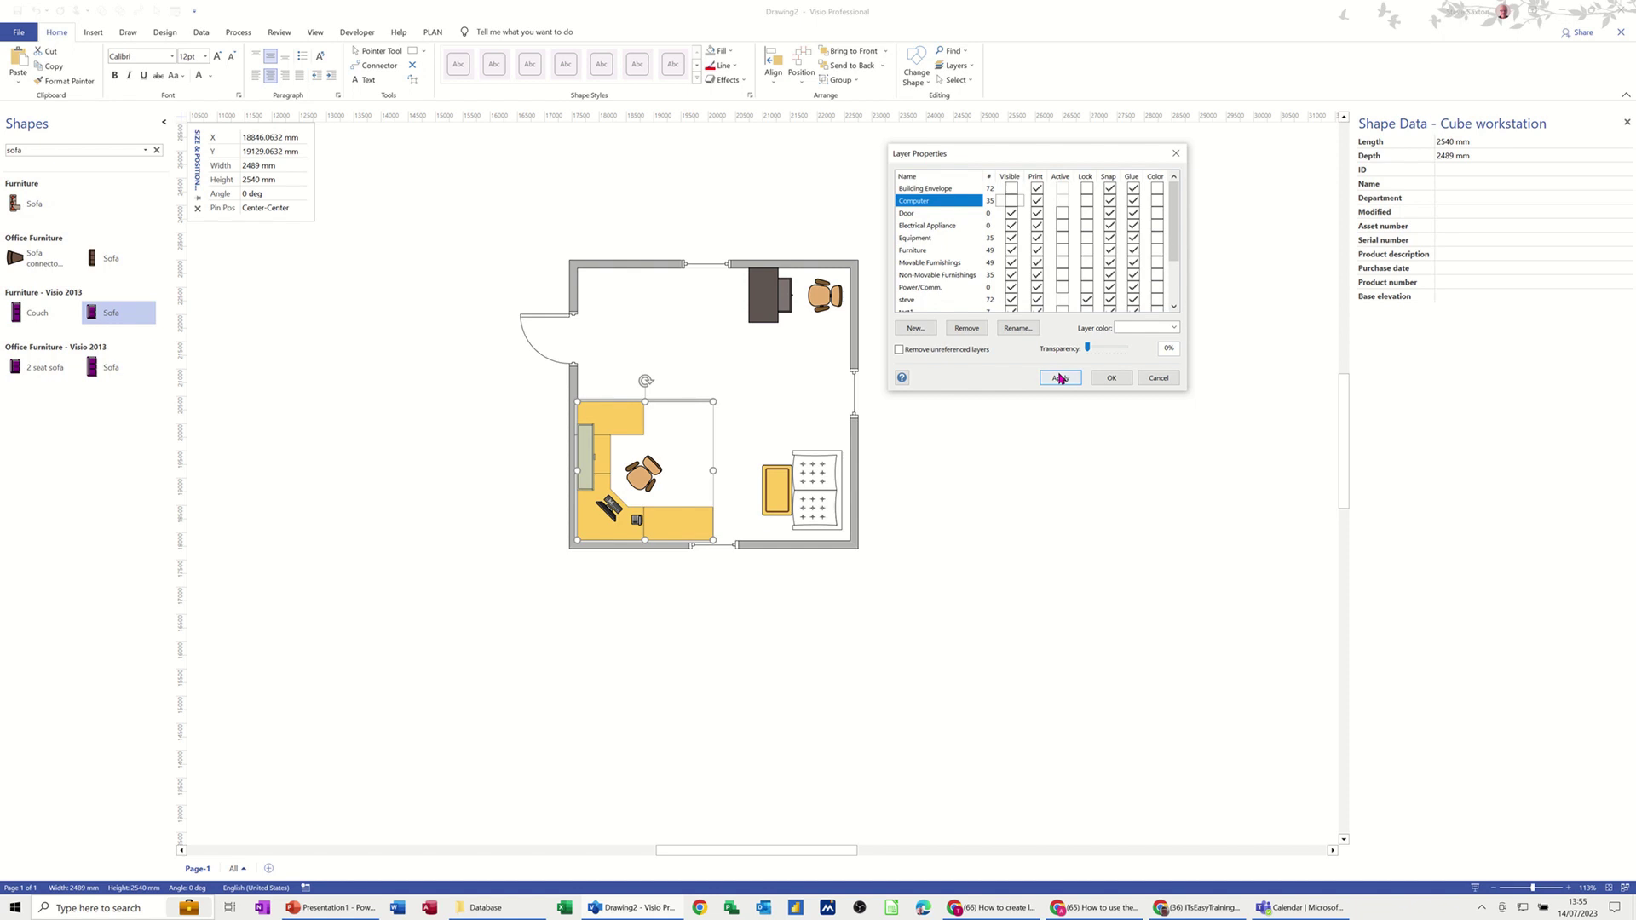
click(1061, 378)
click(1011, 214)
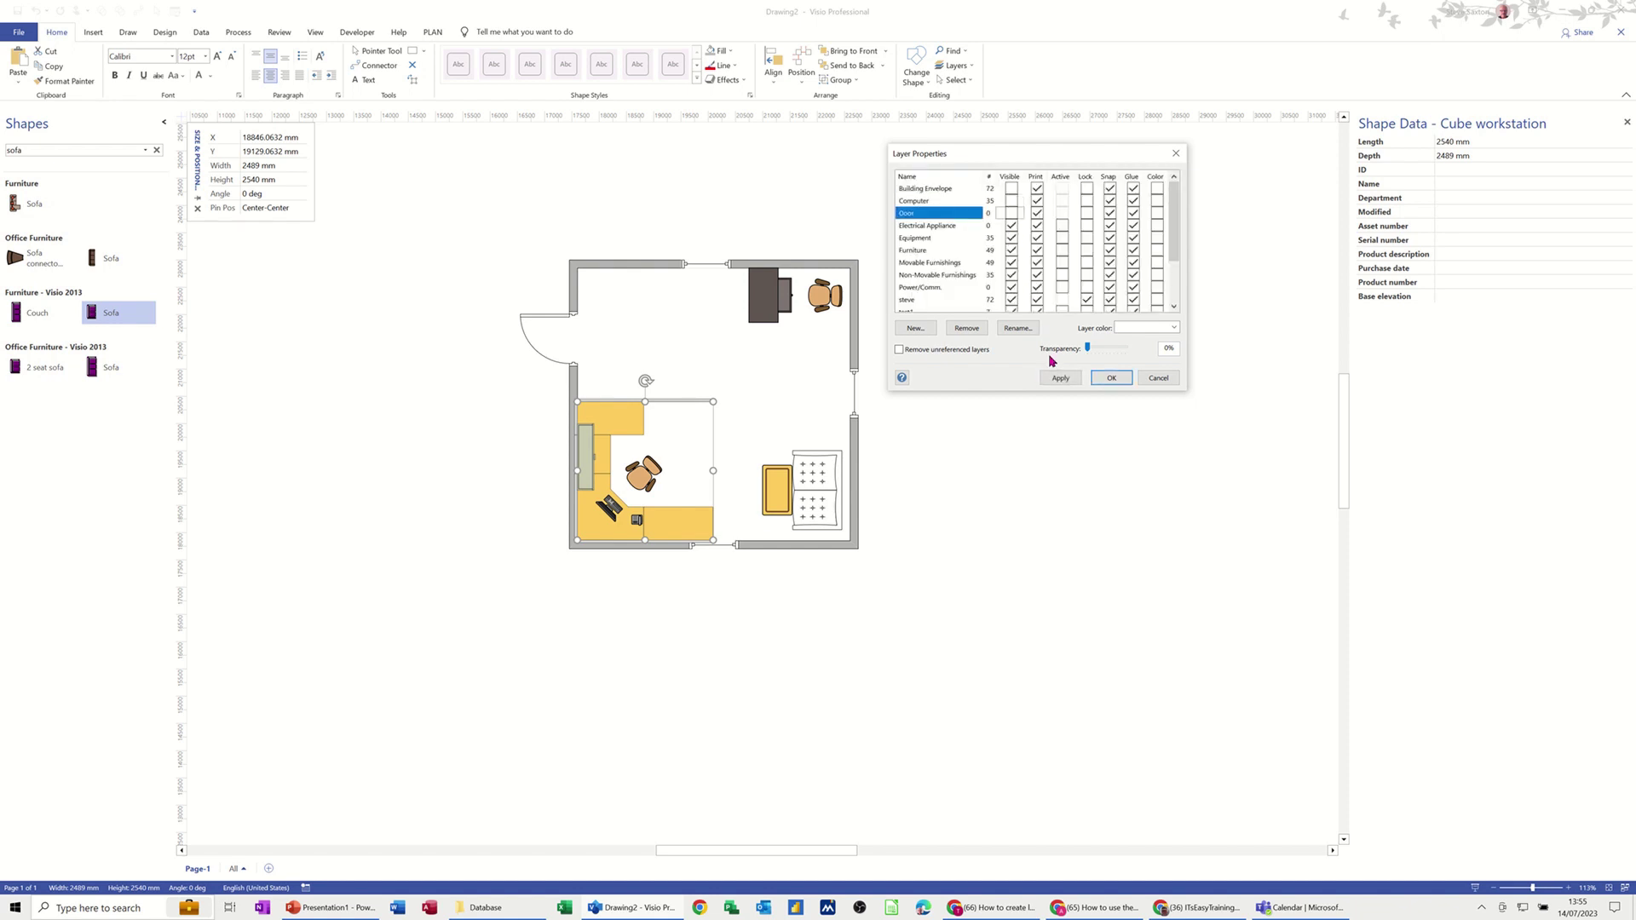
click(1060, 377)
click(1012, 226)
click(1060, 378)
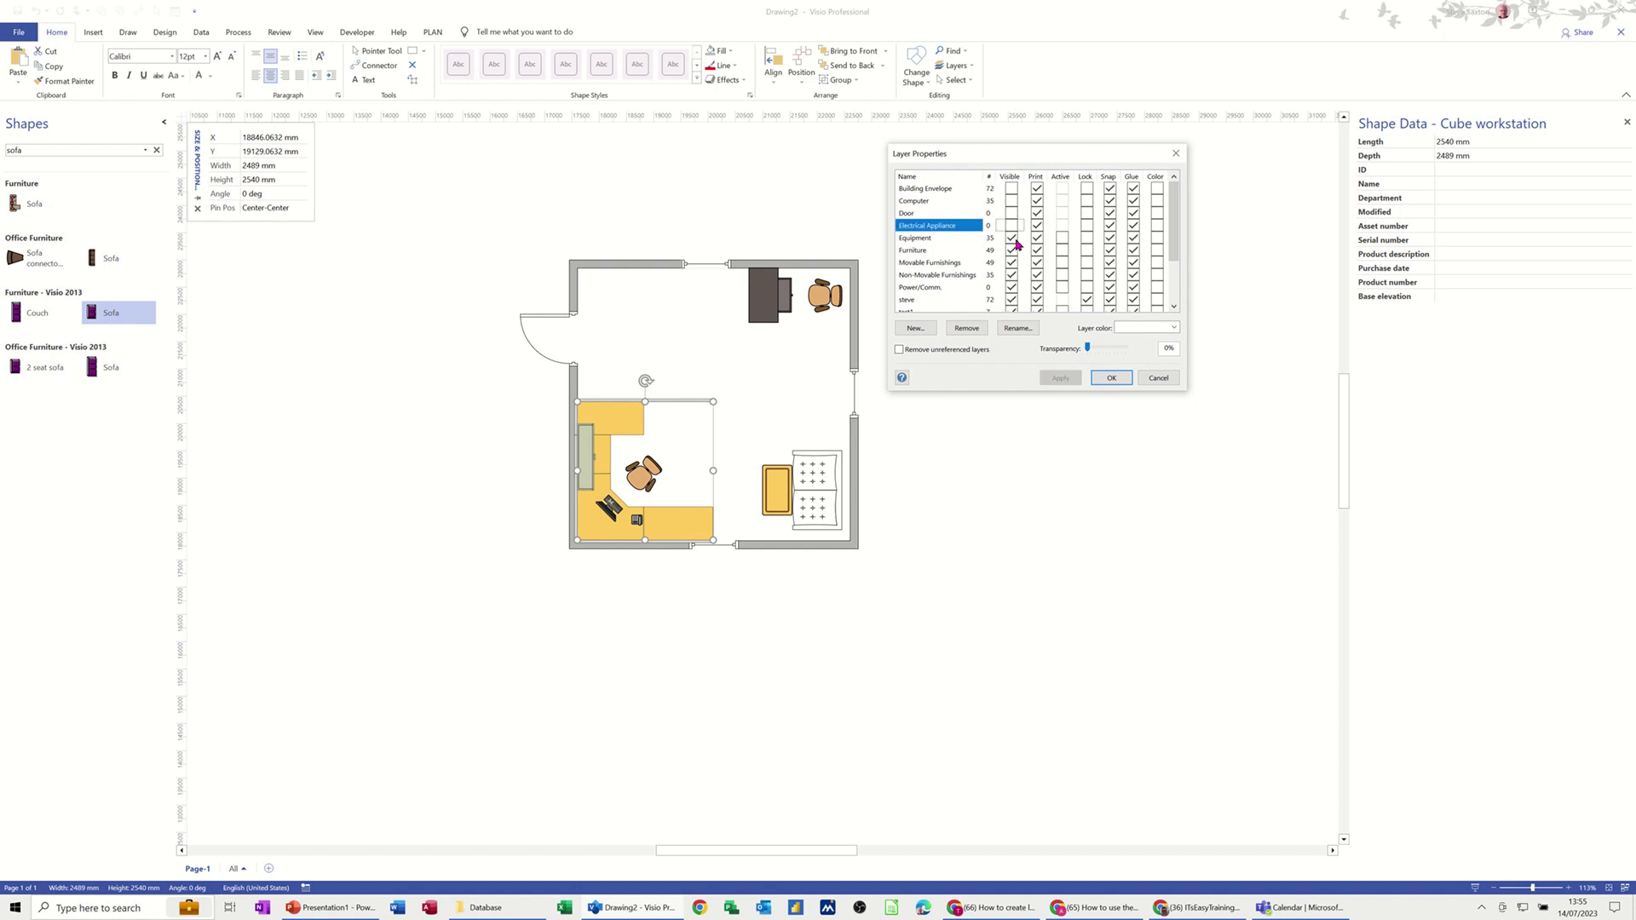
Hide the Equipment, Furniture, Movable Furnishings, Non-Movable Furnishings and Power/Comm. layers
click(1011, 239)
click(1060, 378)
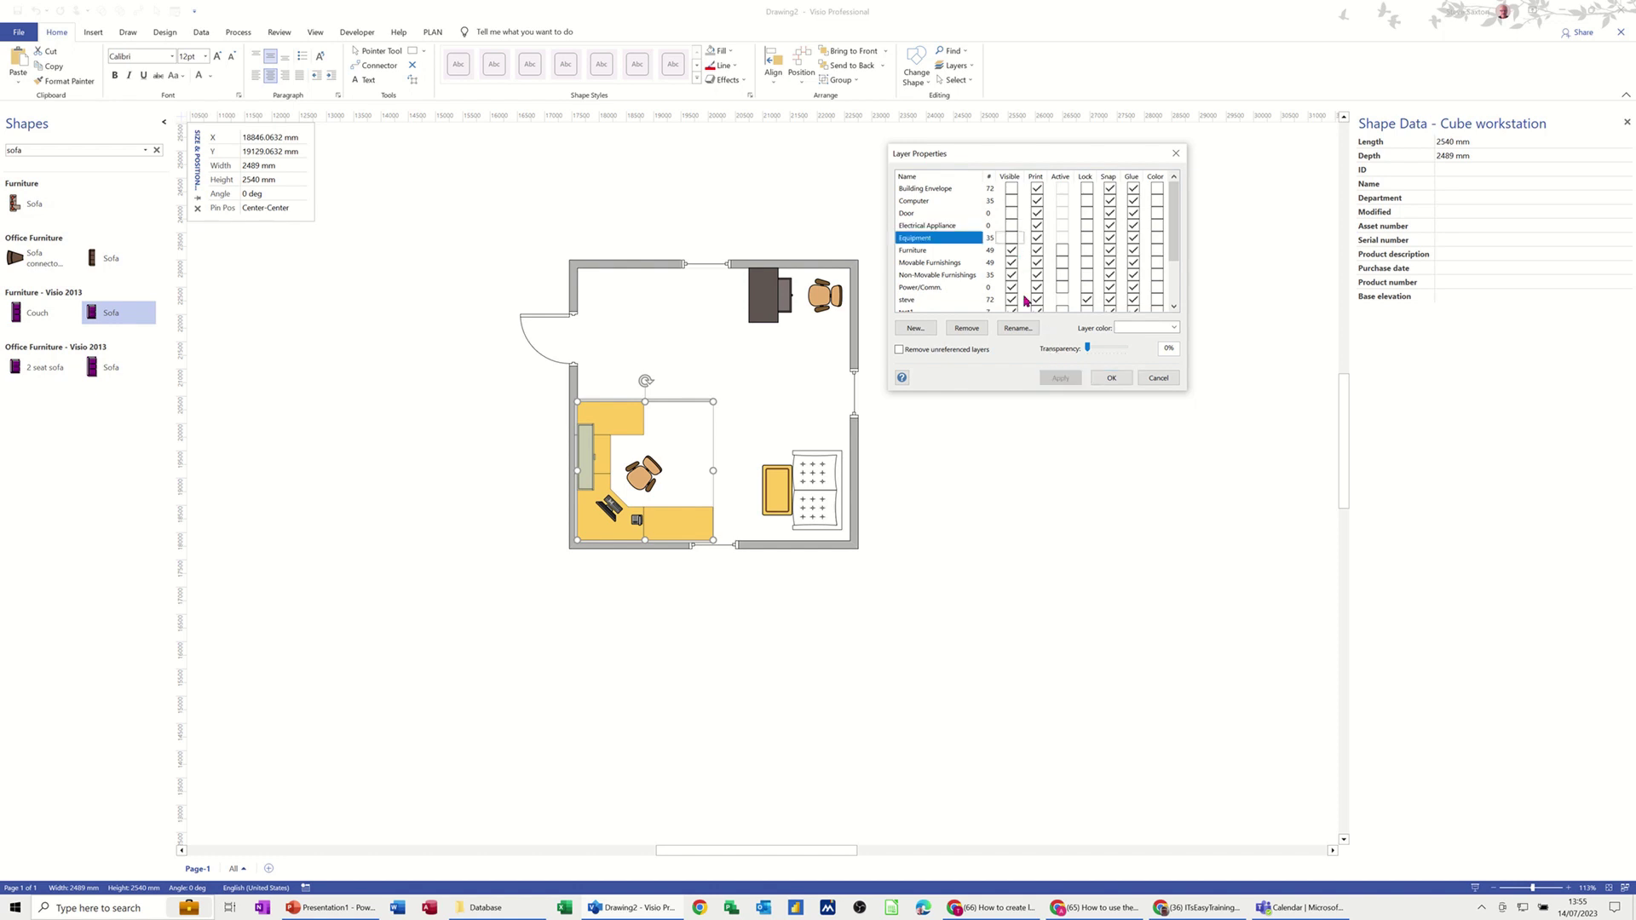
click(1011, 251)
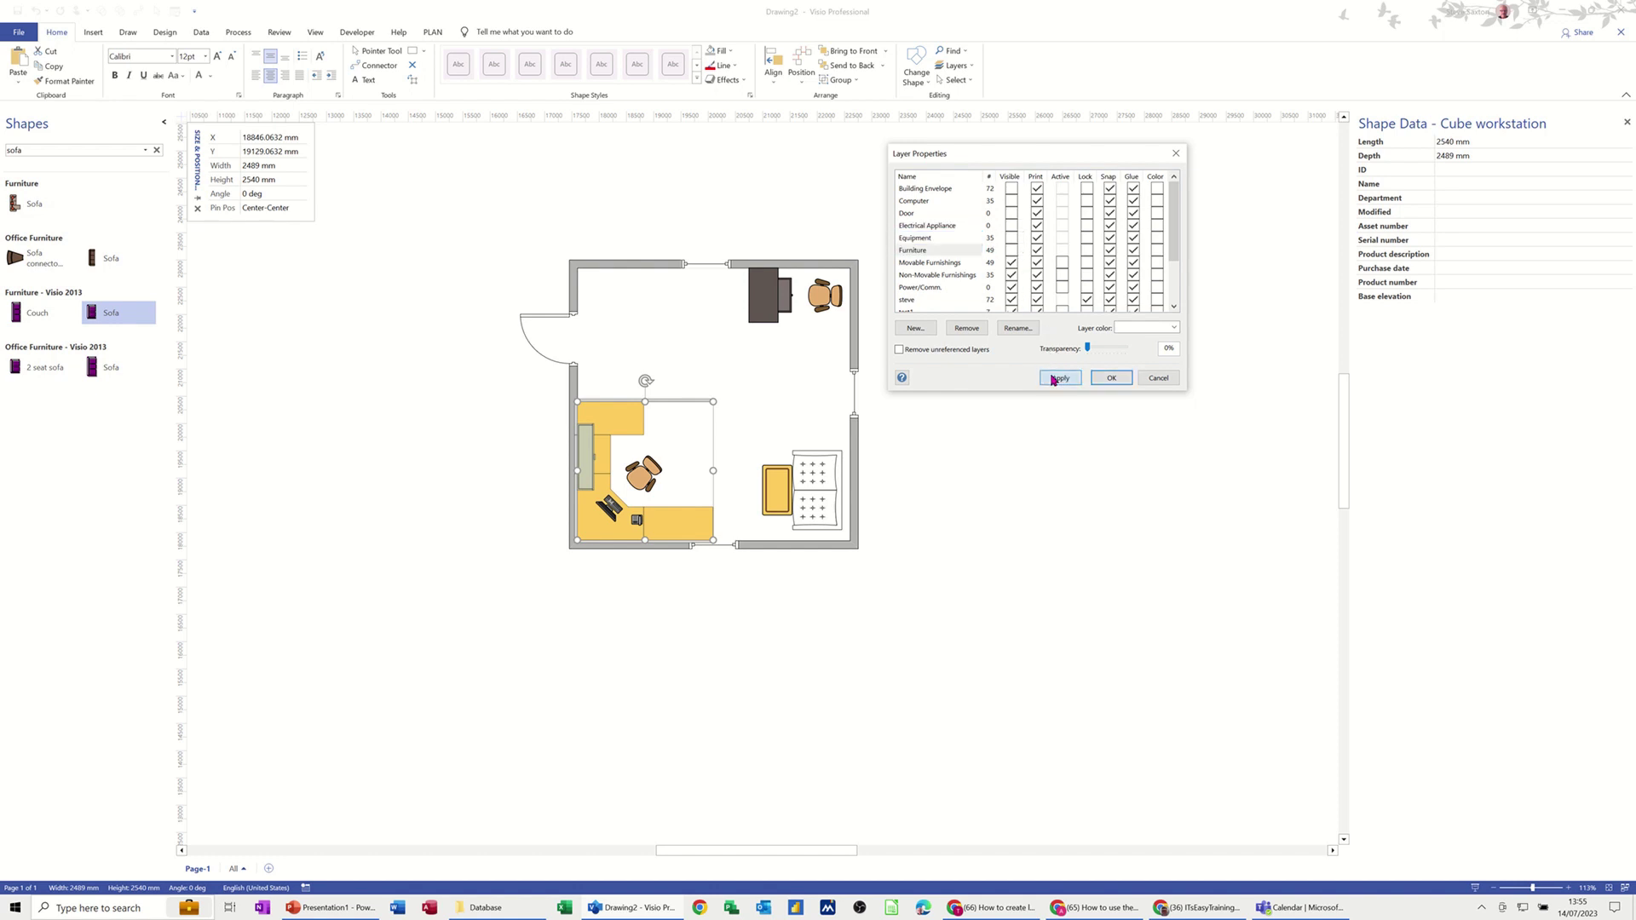
click(1057, 377)
click(1012, 269)
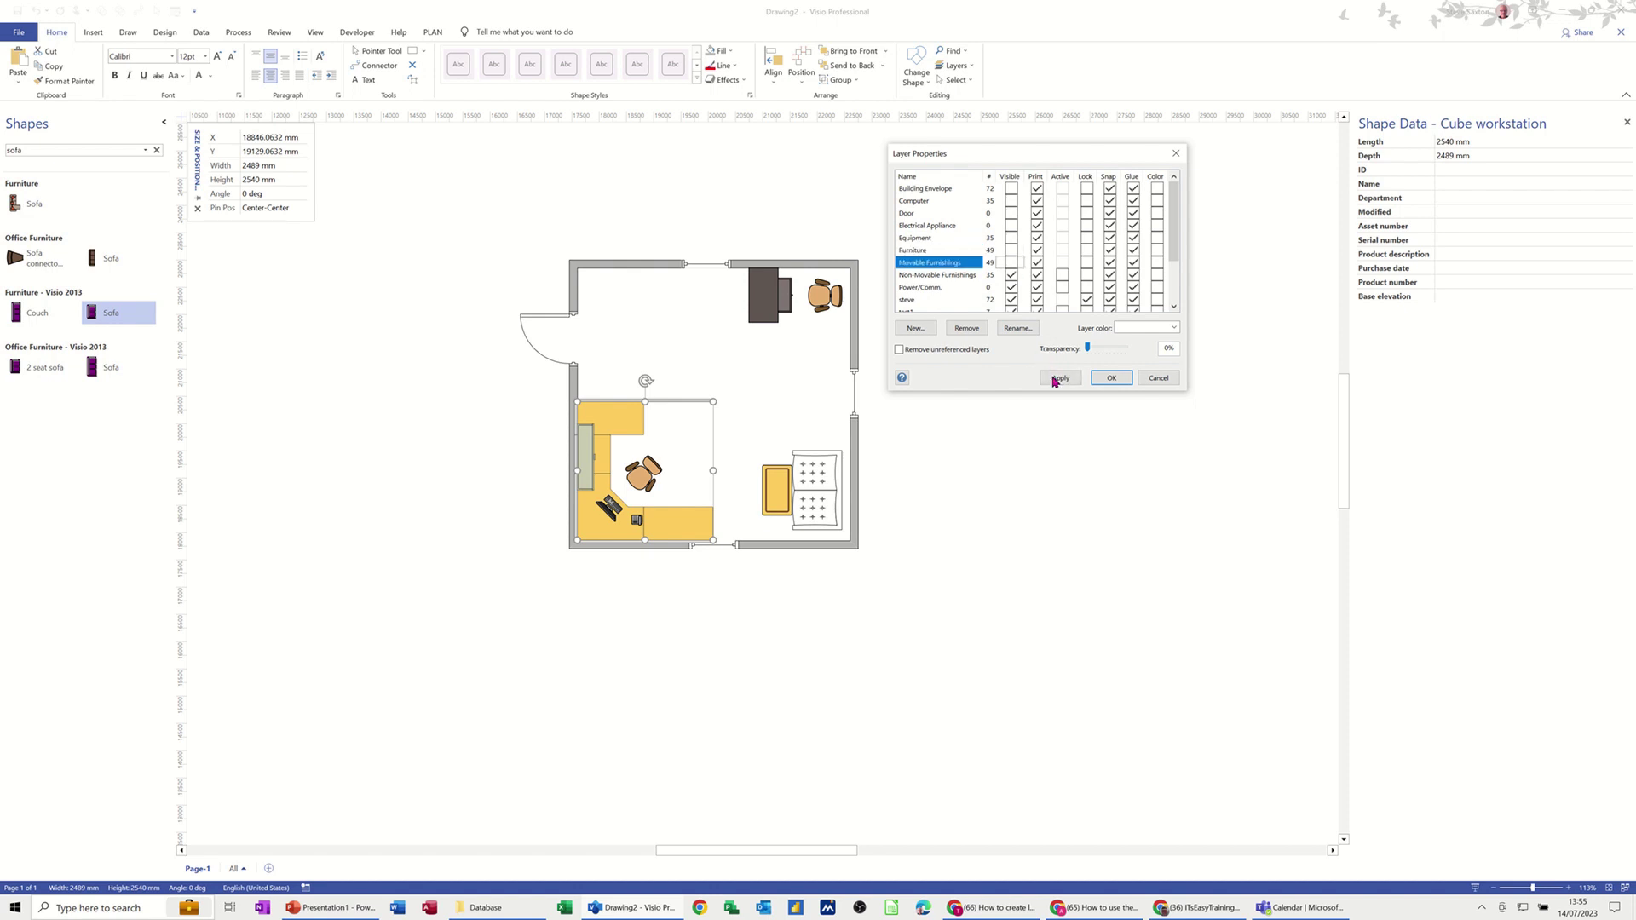
click(1057, 377)
click(1013, 282)
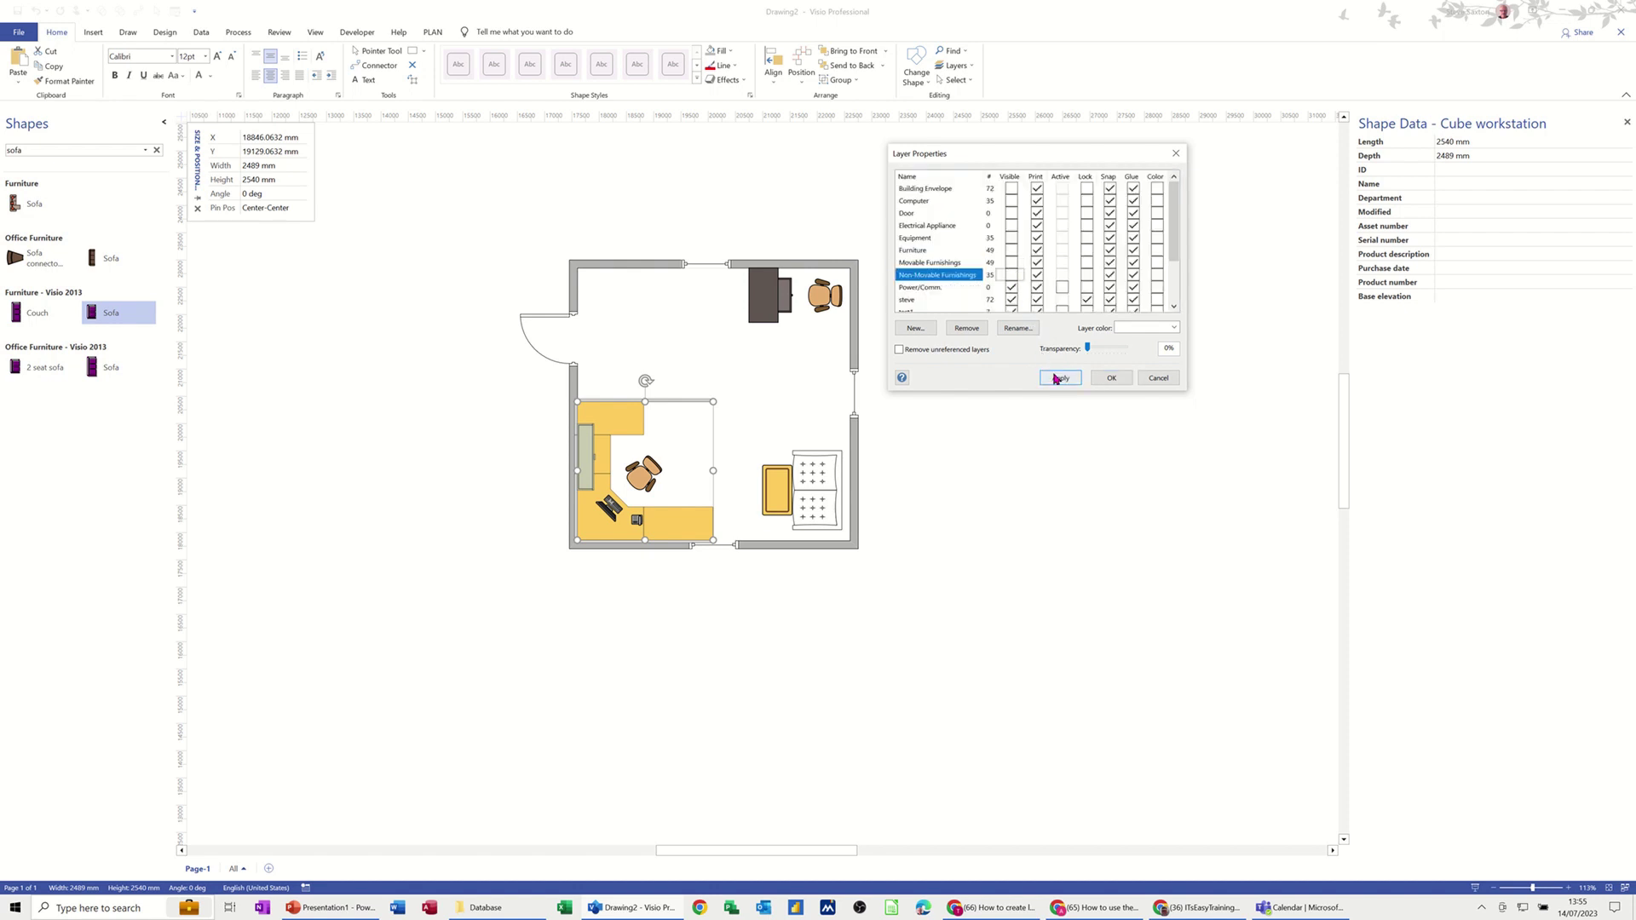
click(1060, 378)
click(1012, 290)
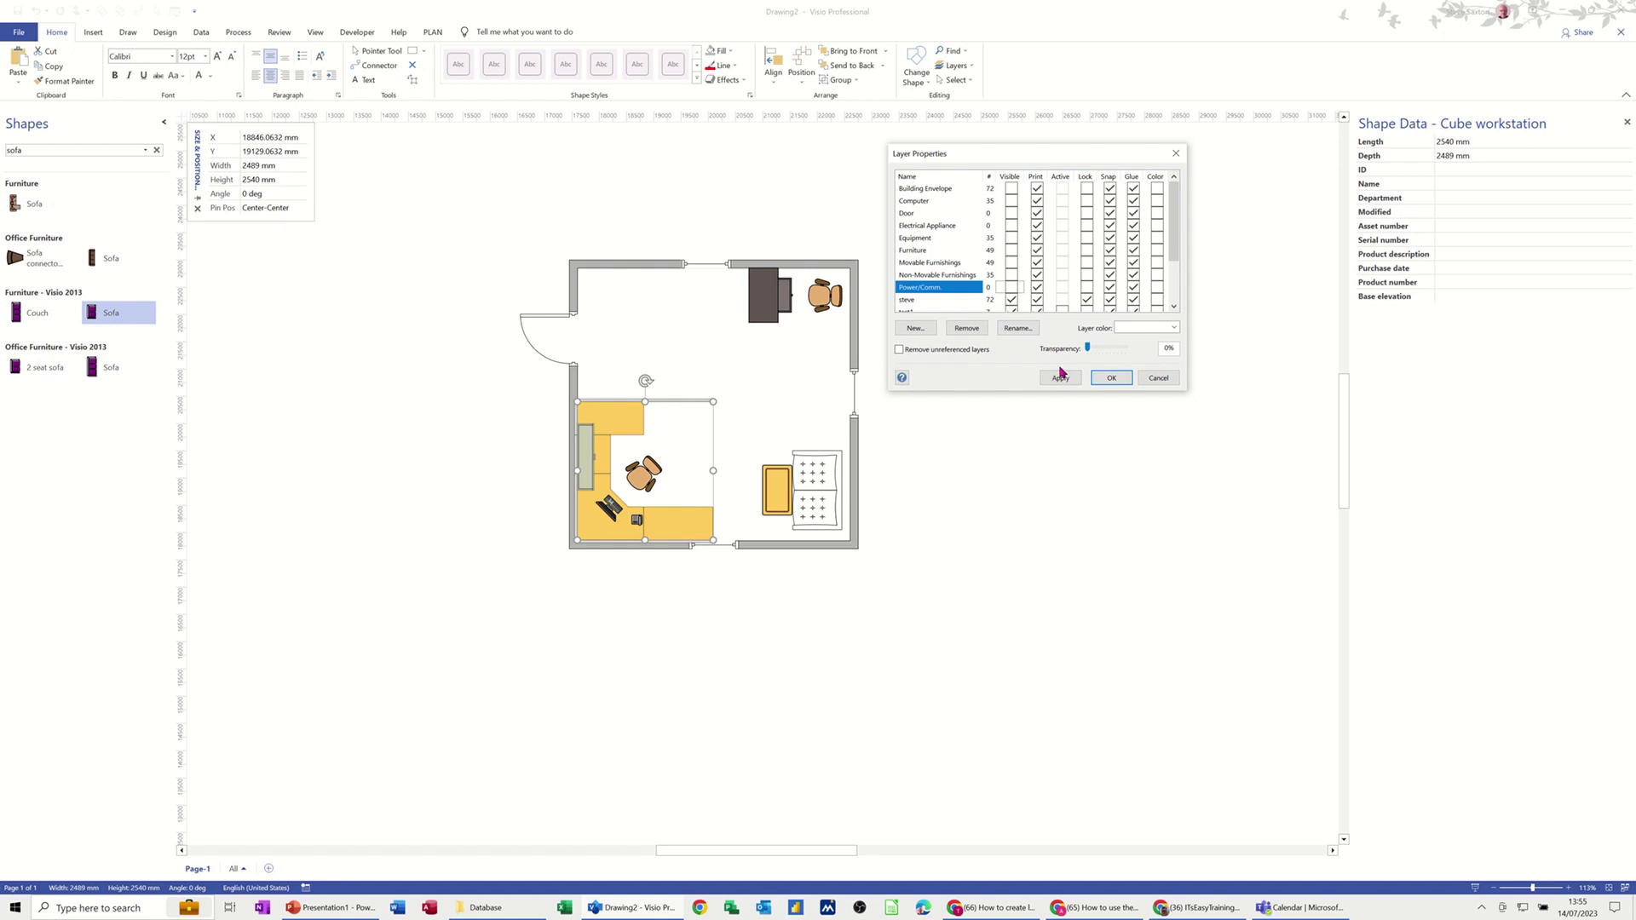
Apply the Power/Comm. change, then hide the Wall and Window layers
click(1061, 379)
scroll(1012, 266, down, 2)
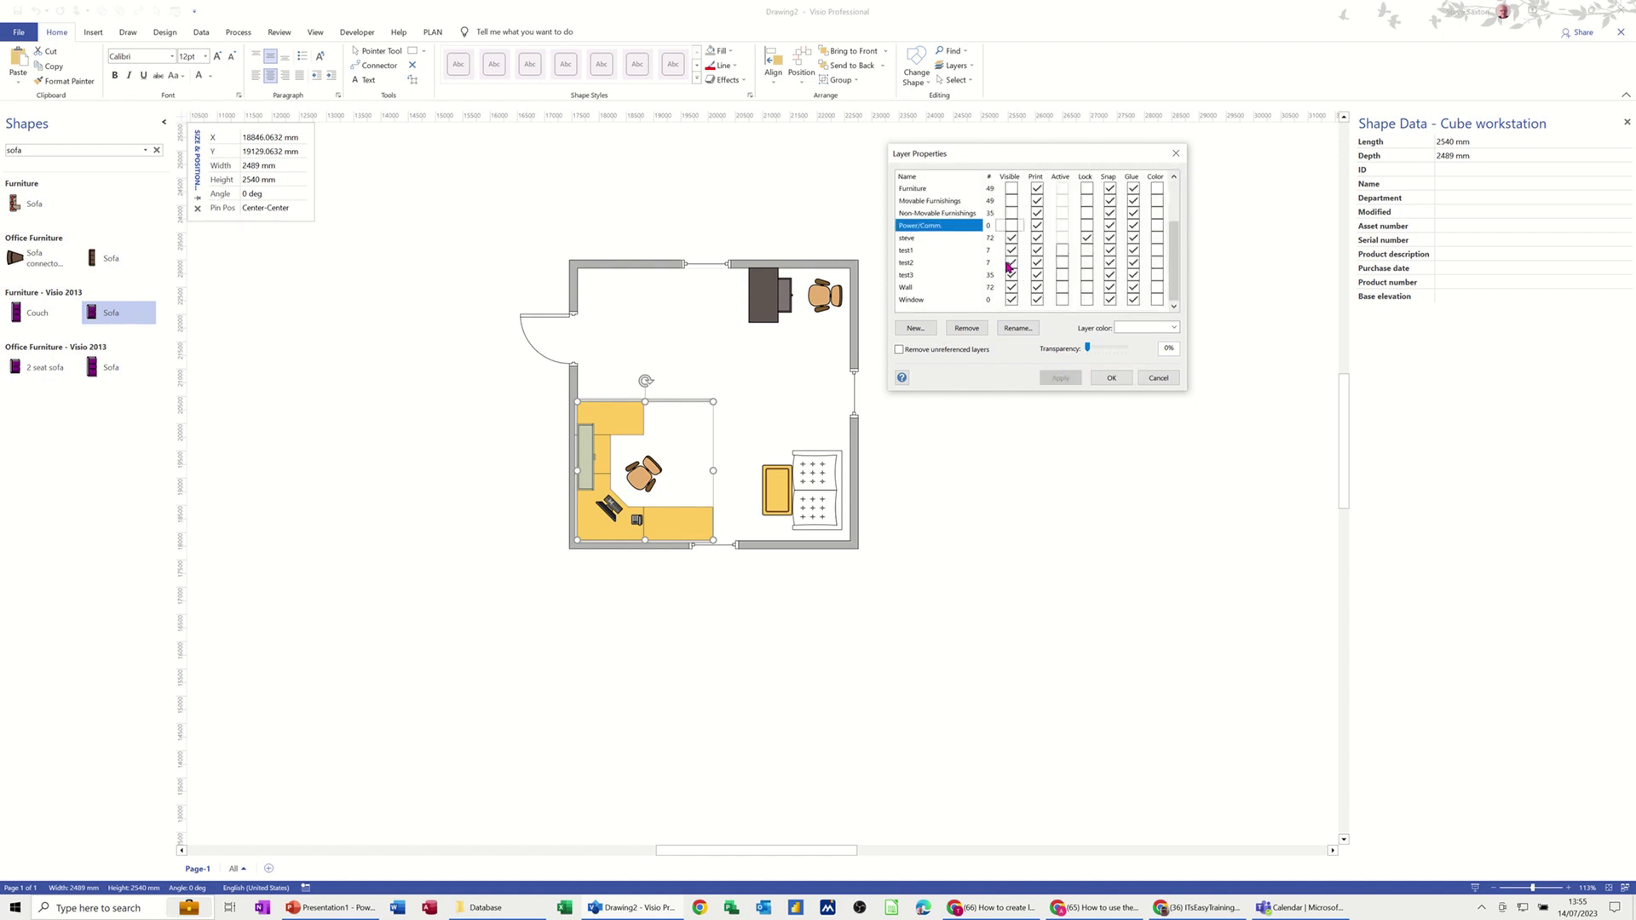
click(1013, 292)
click(1060, 378)
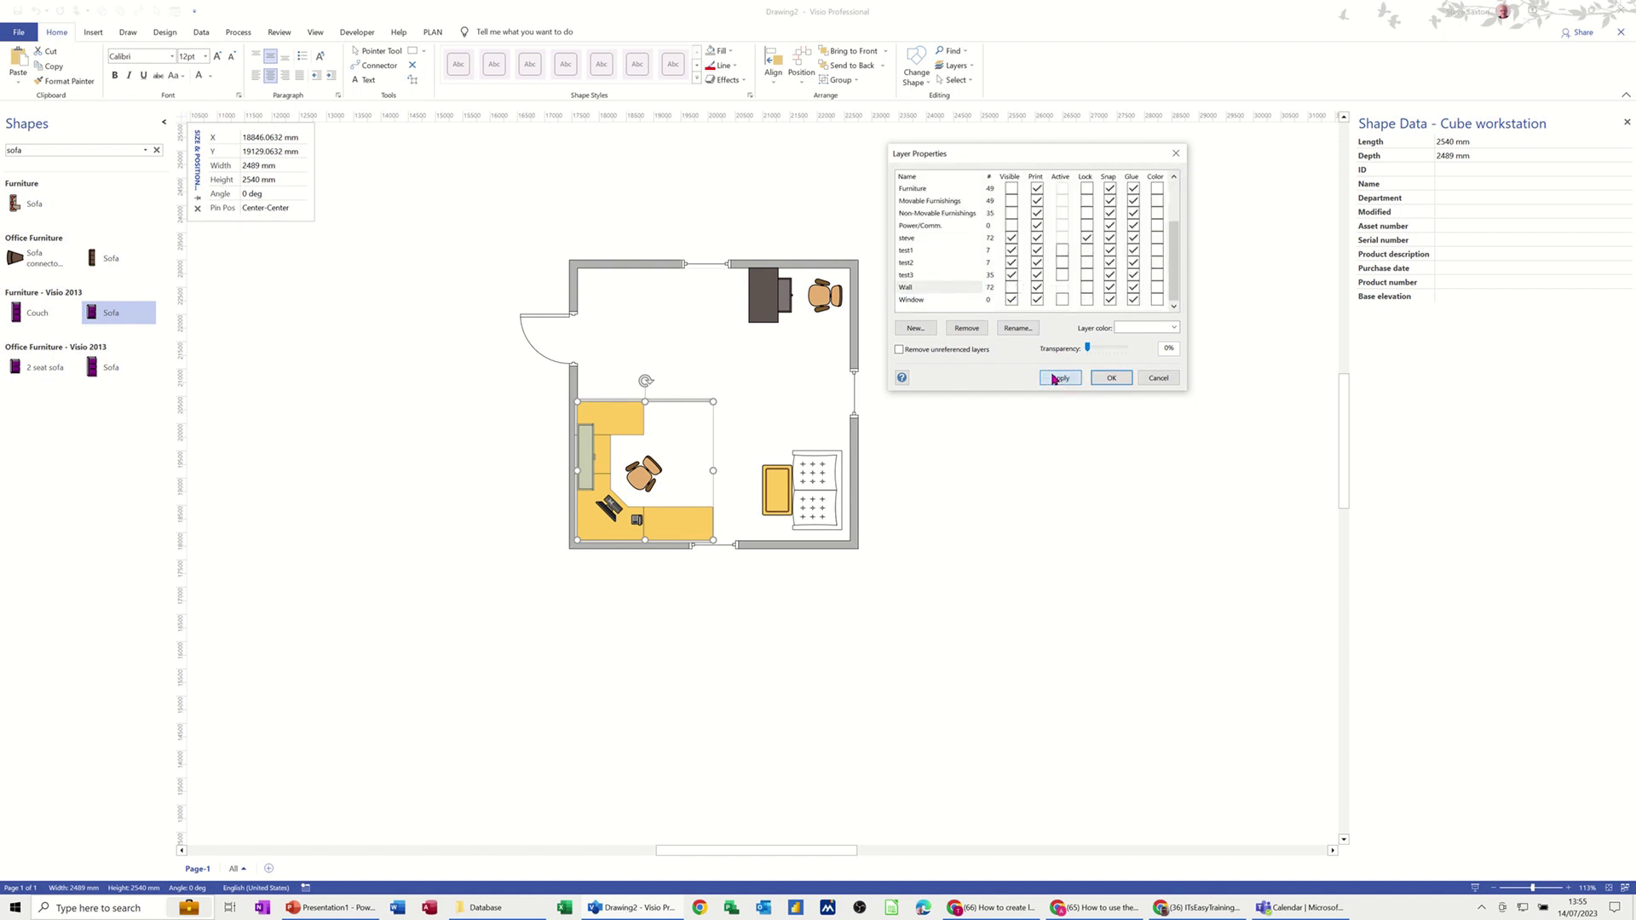
click(1011, 299)
click(1057, 378)
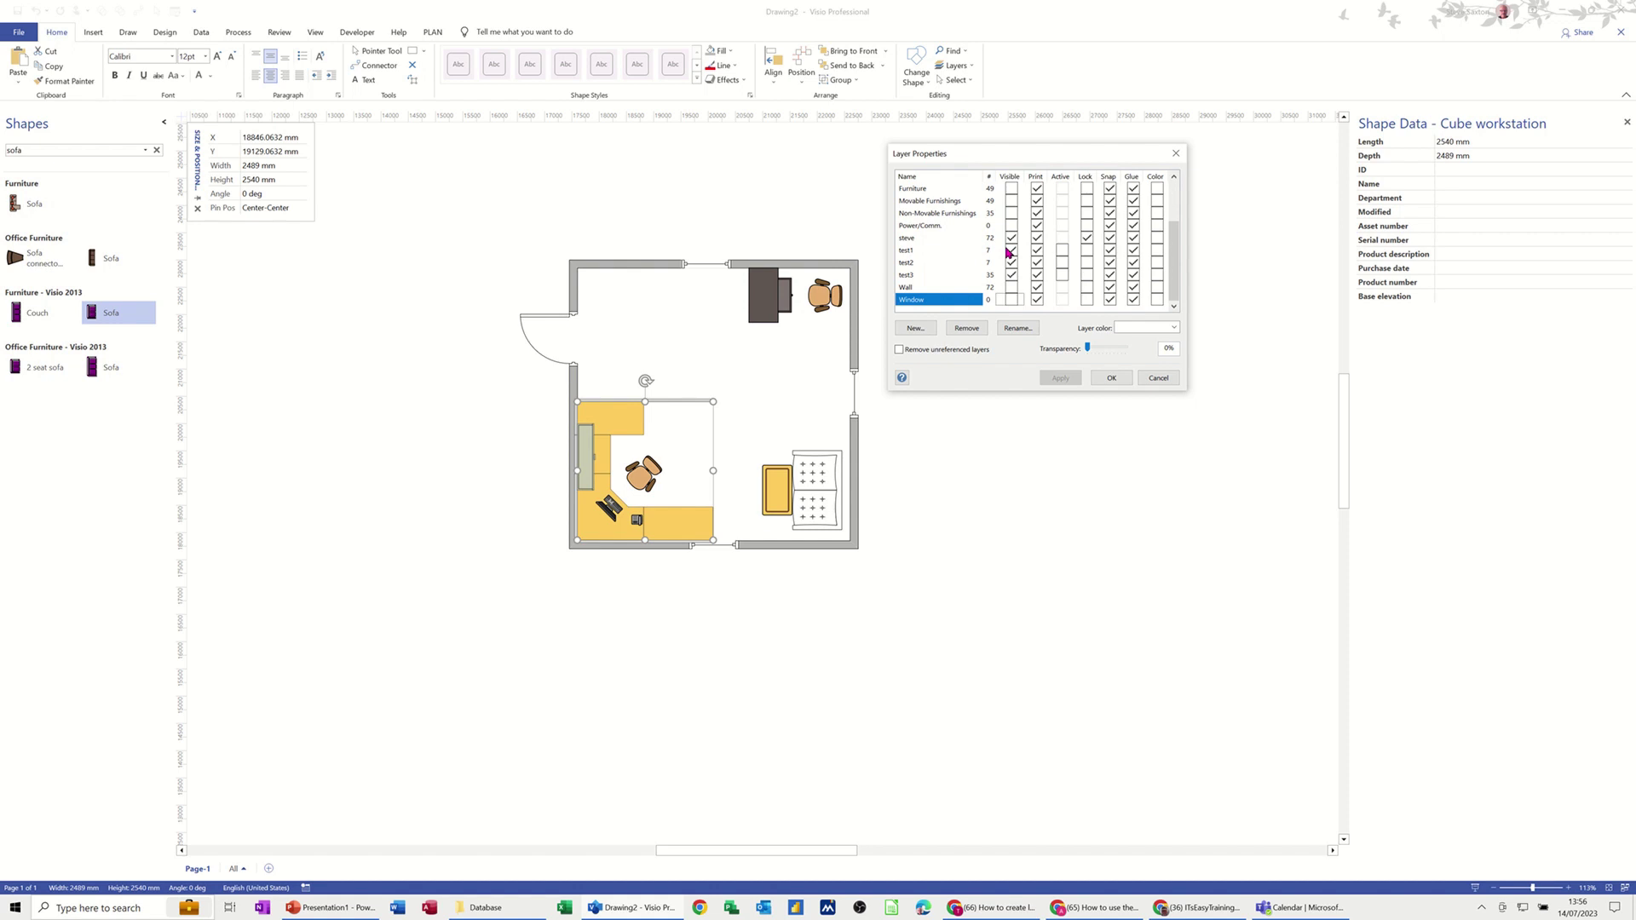
Hide the test1, test2 and test3 layers, applying each so the furniture disappears
click(1012, 250)
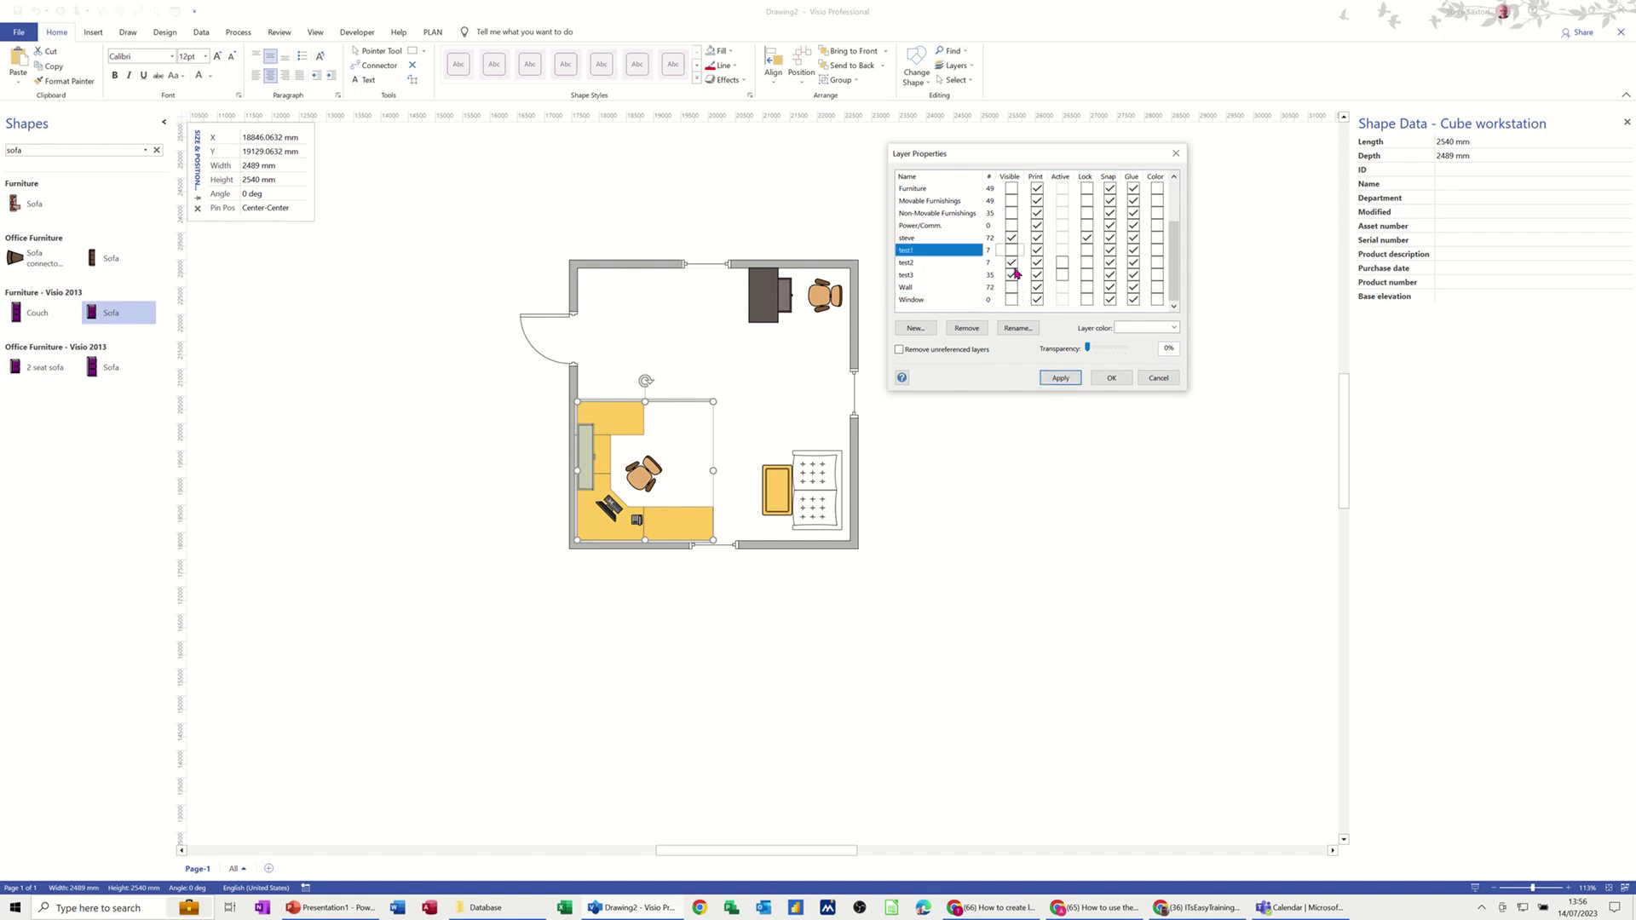
click(1056, 378)
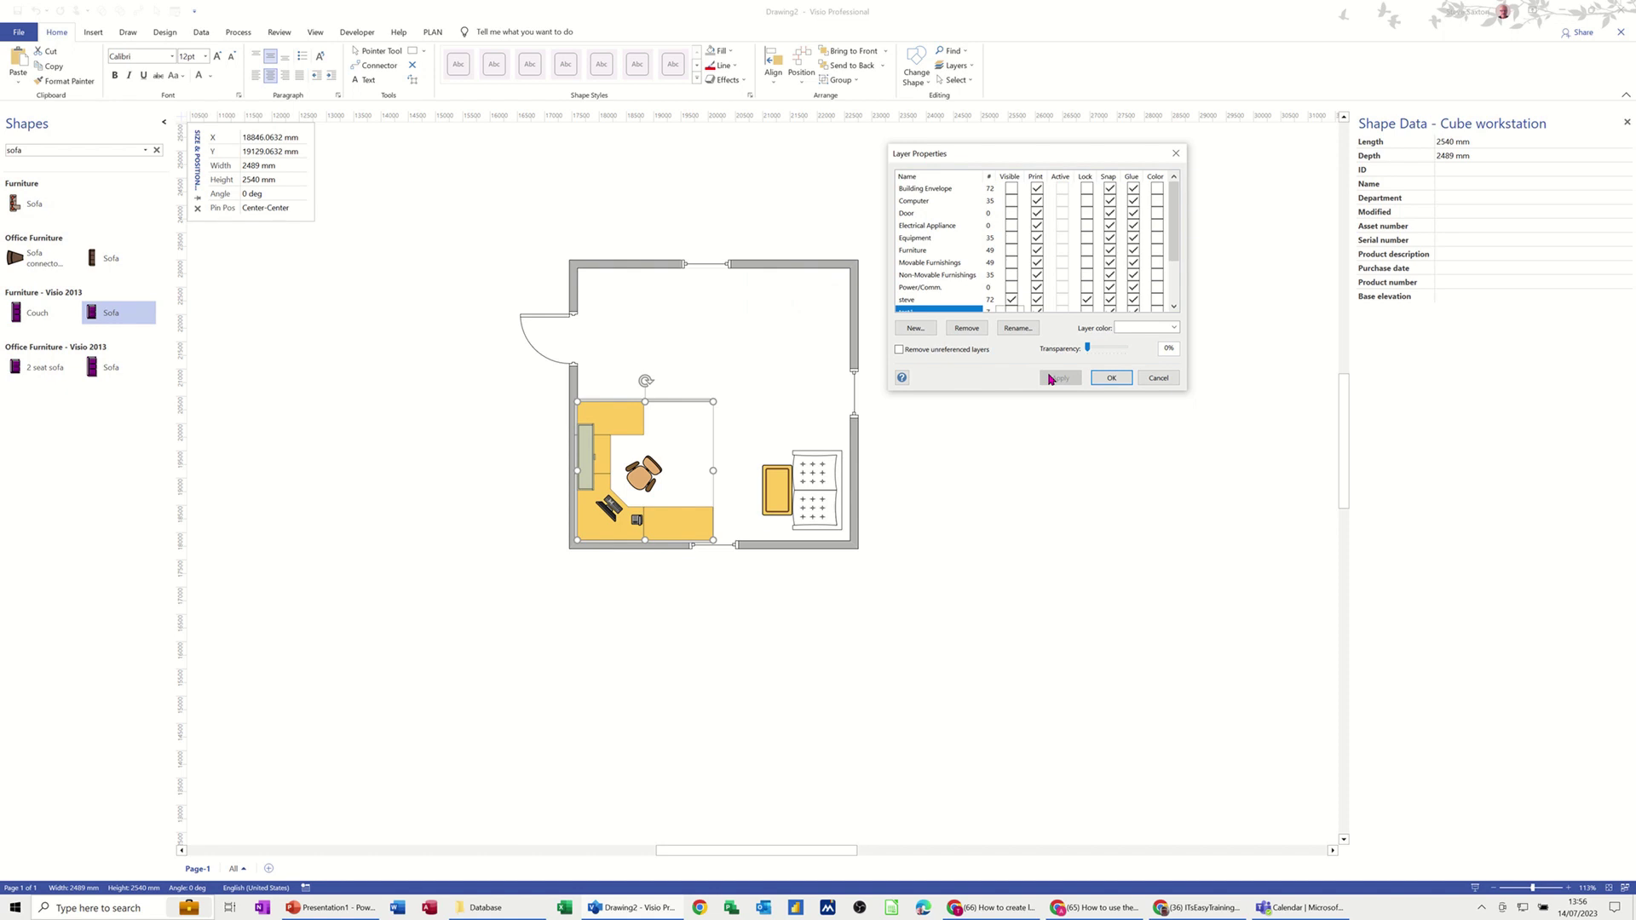
scroll(1008, 293, down, 2)
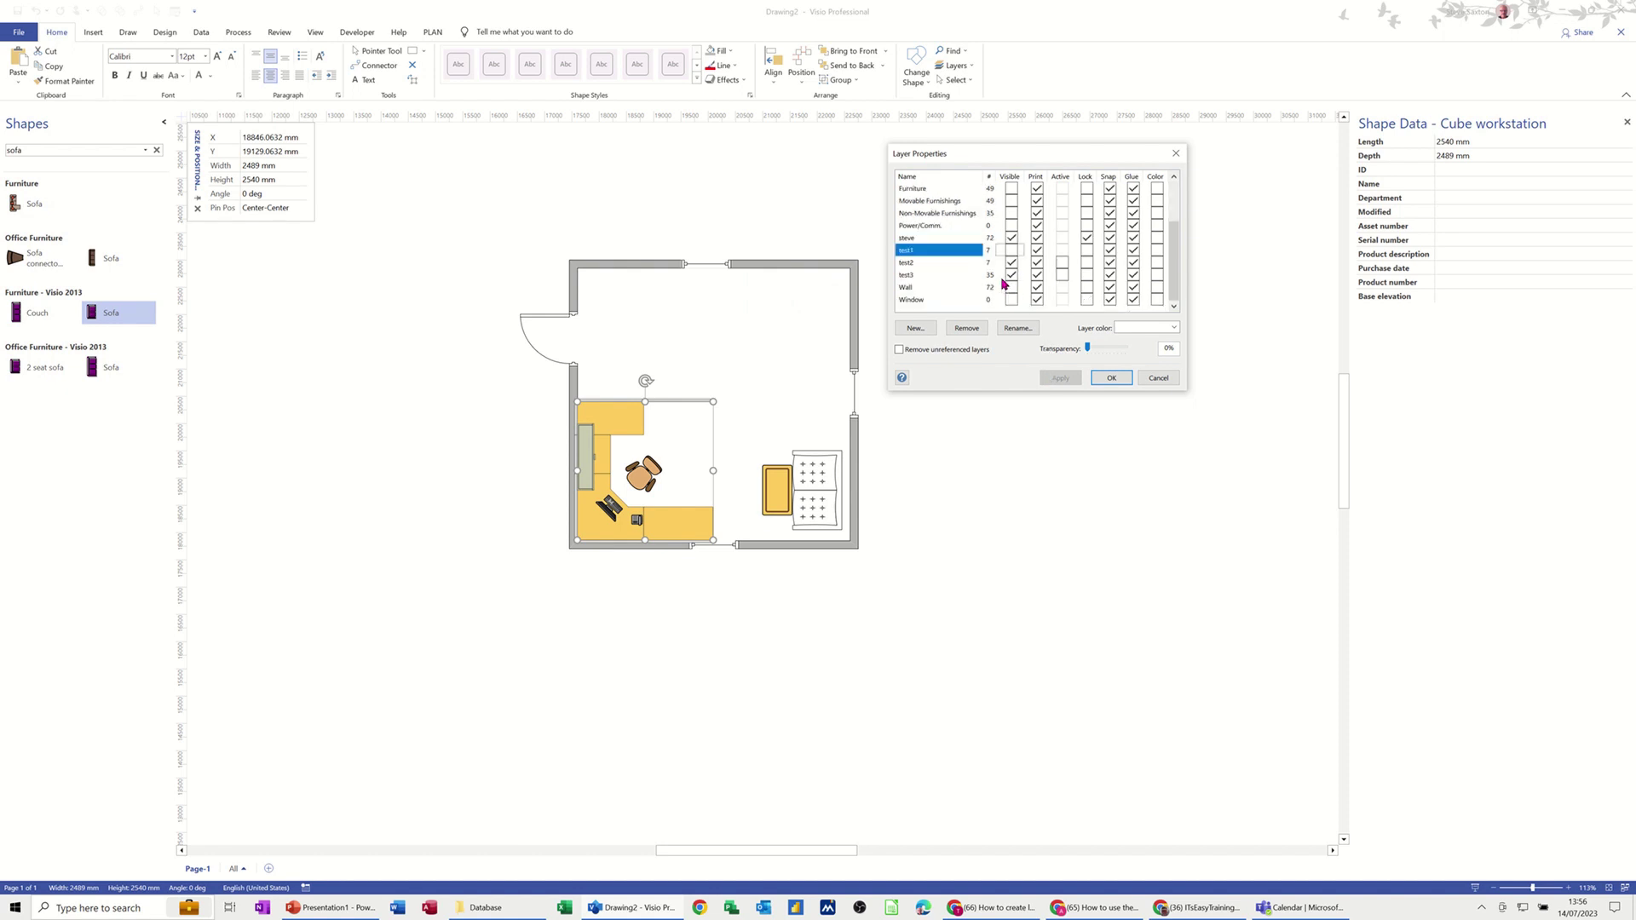
click(1012, 264)
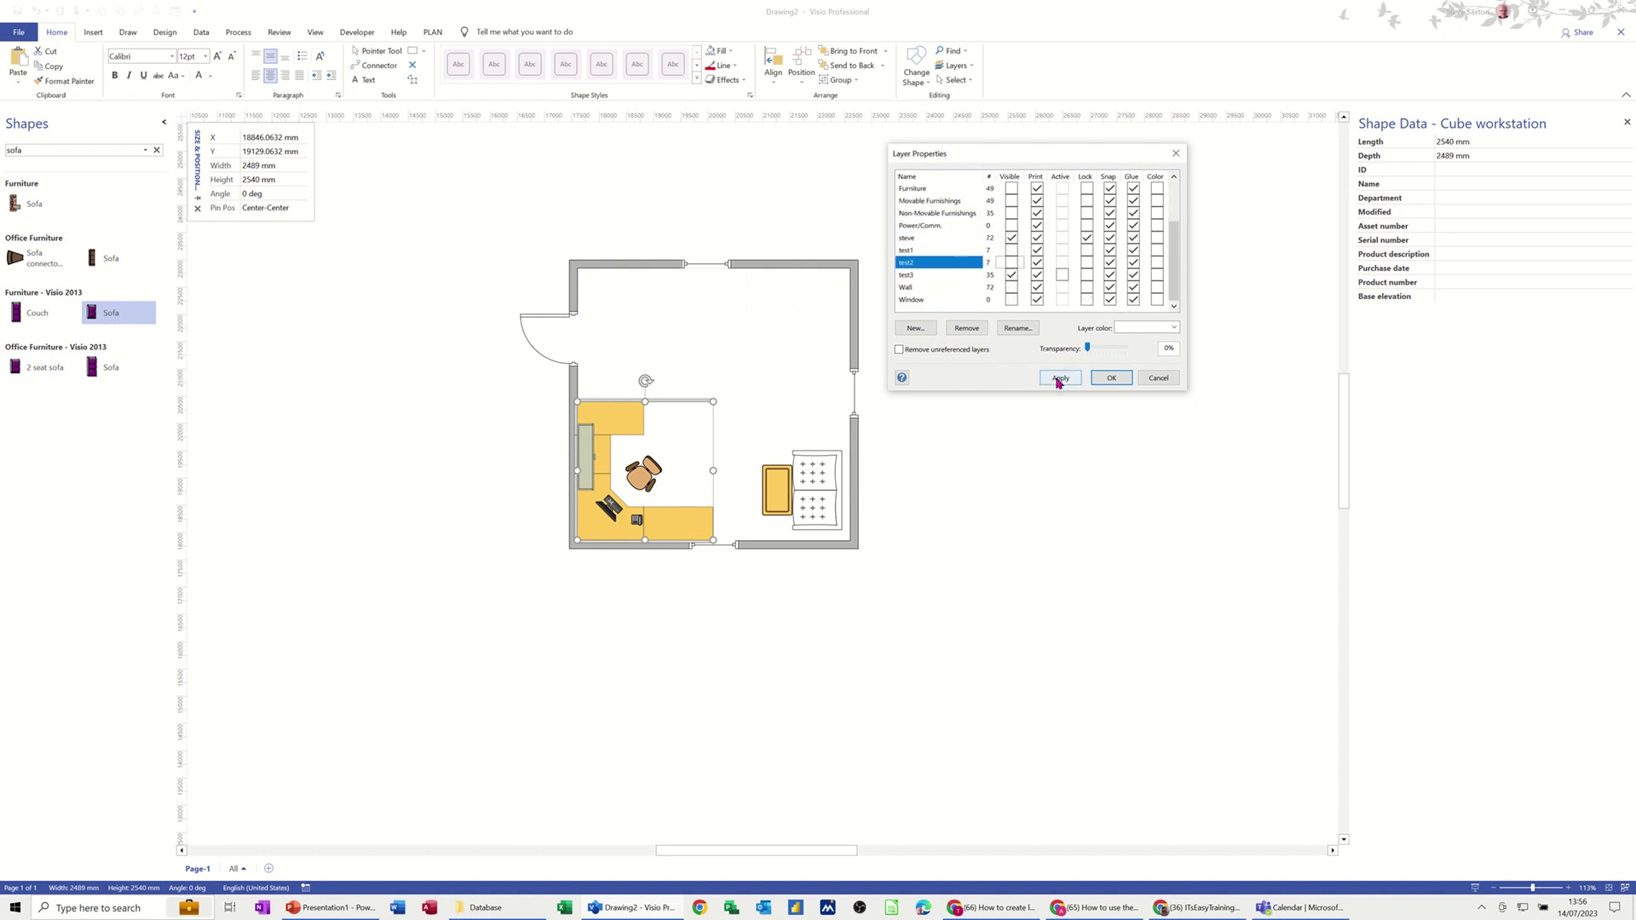
click(1058, 378)
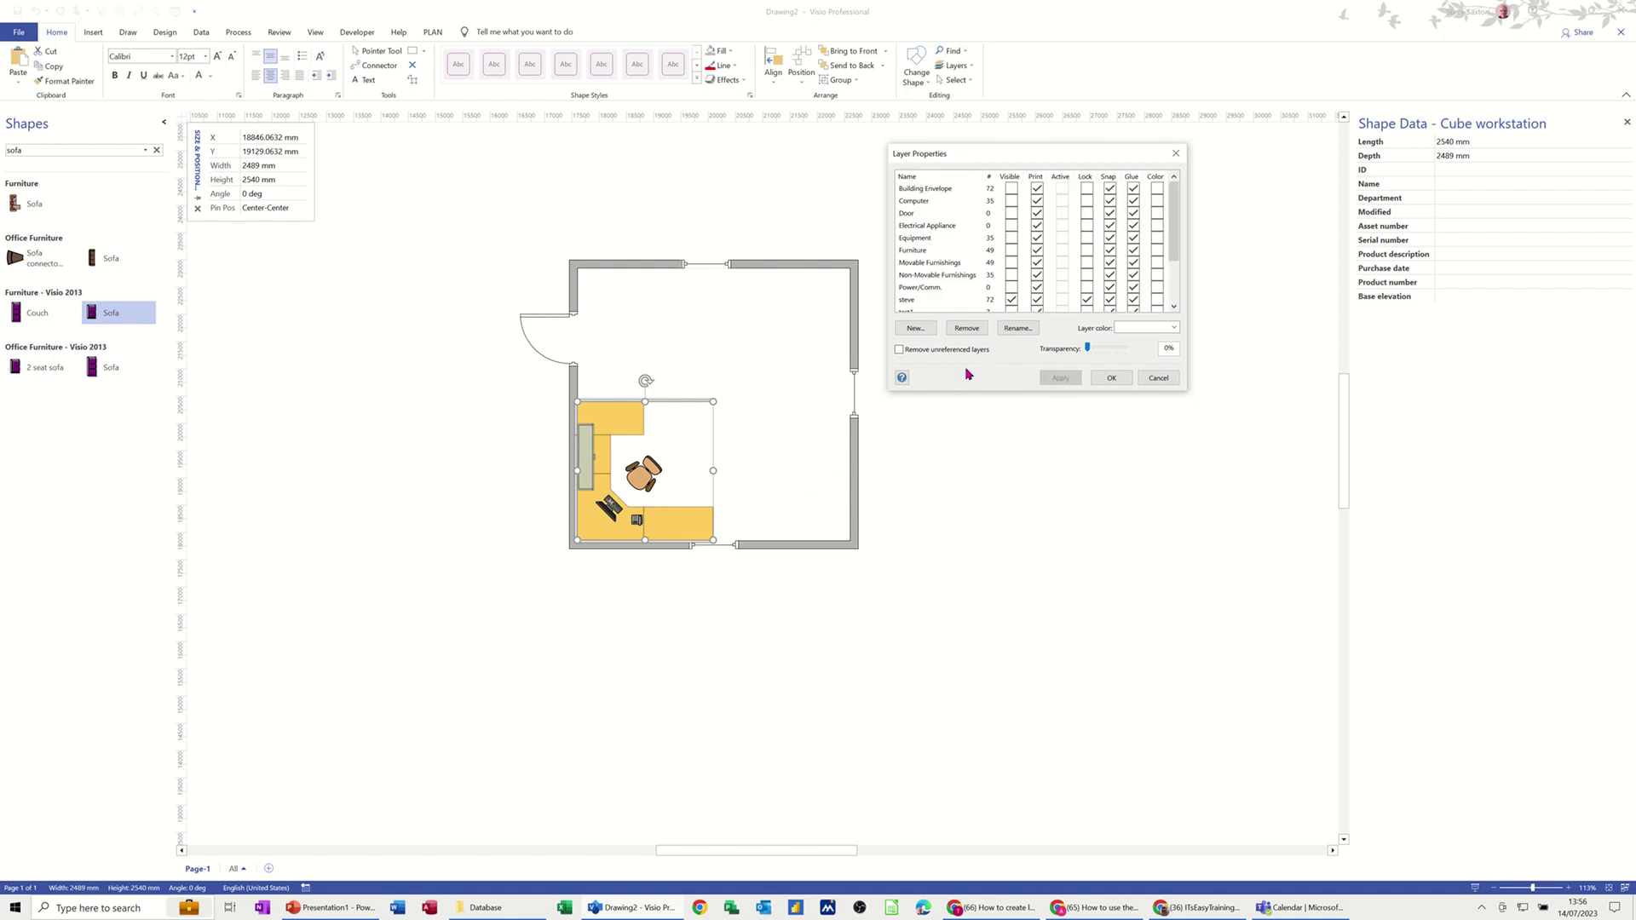
scroll(995, 305, down, 2)
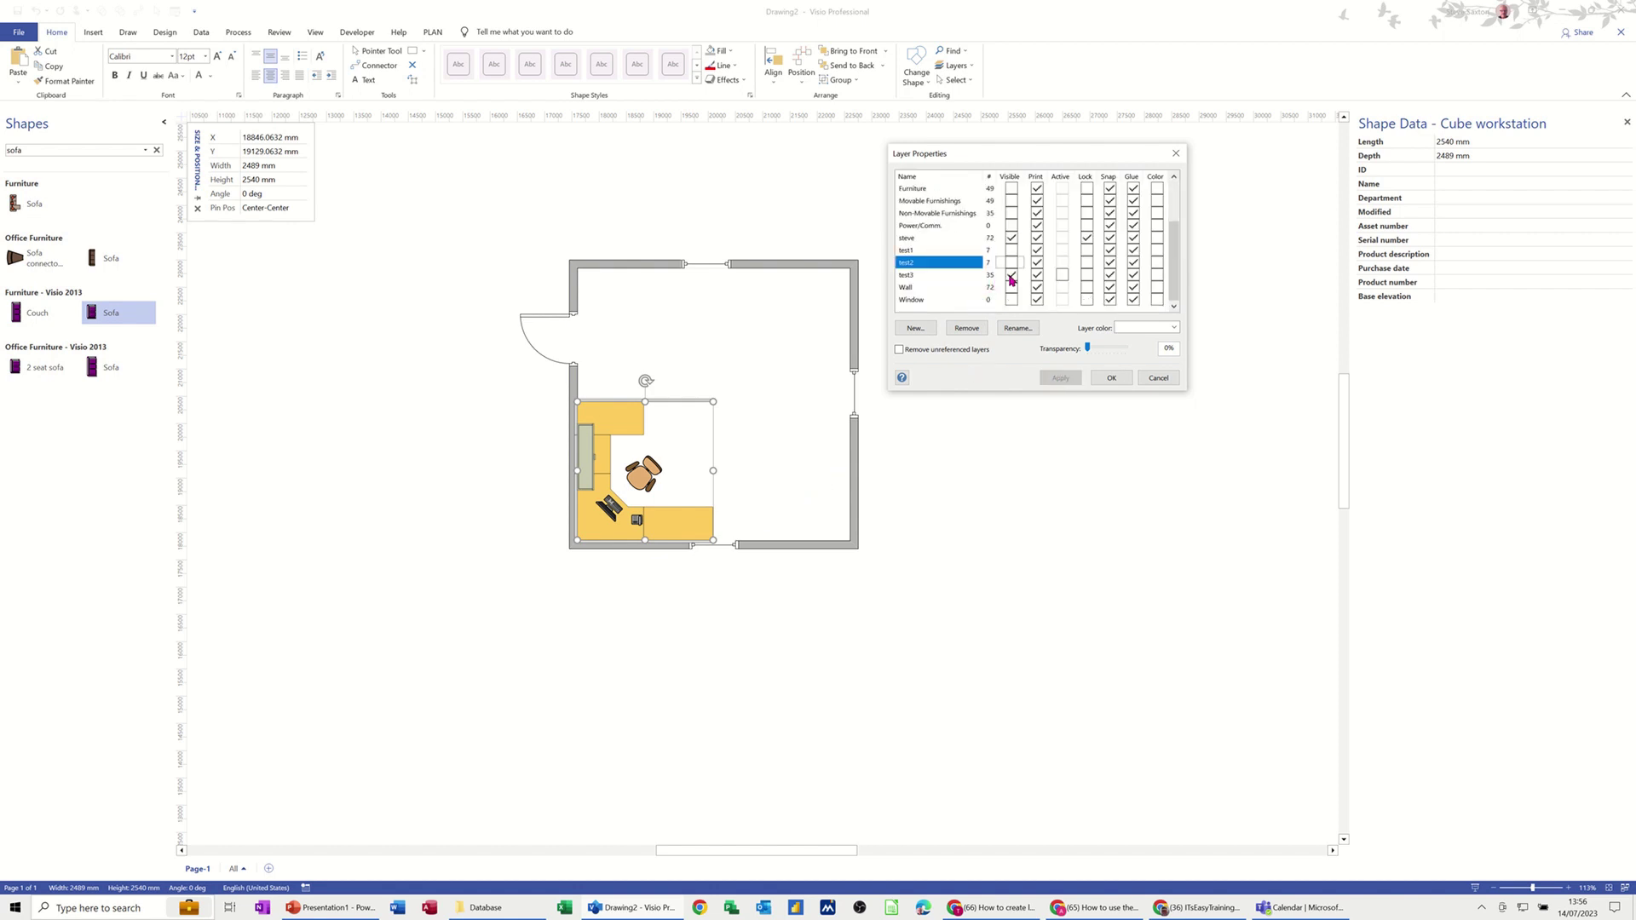
click(1011, 275)
click(1059, 378)
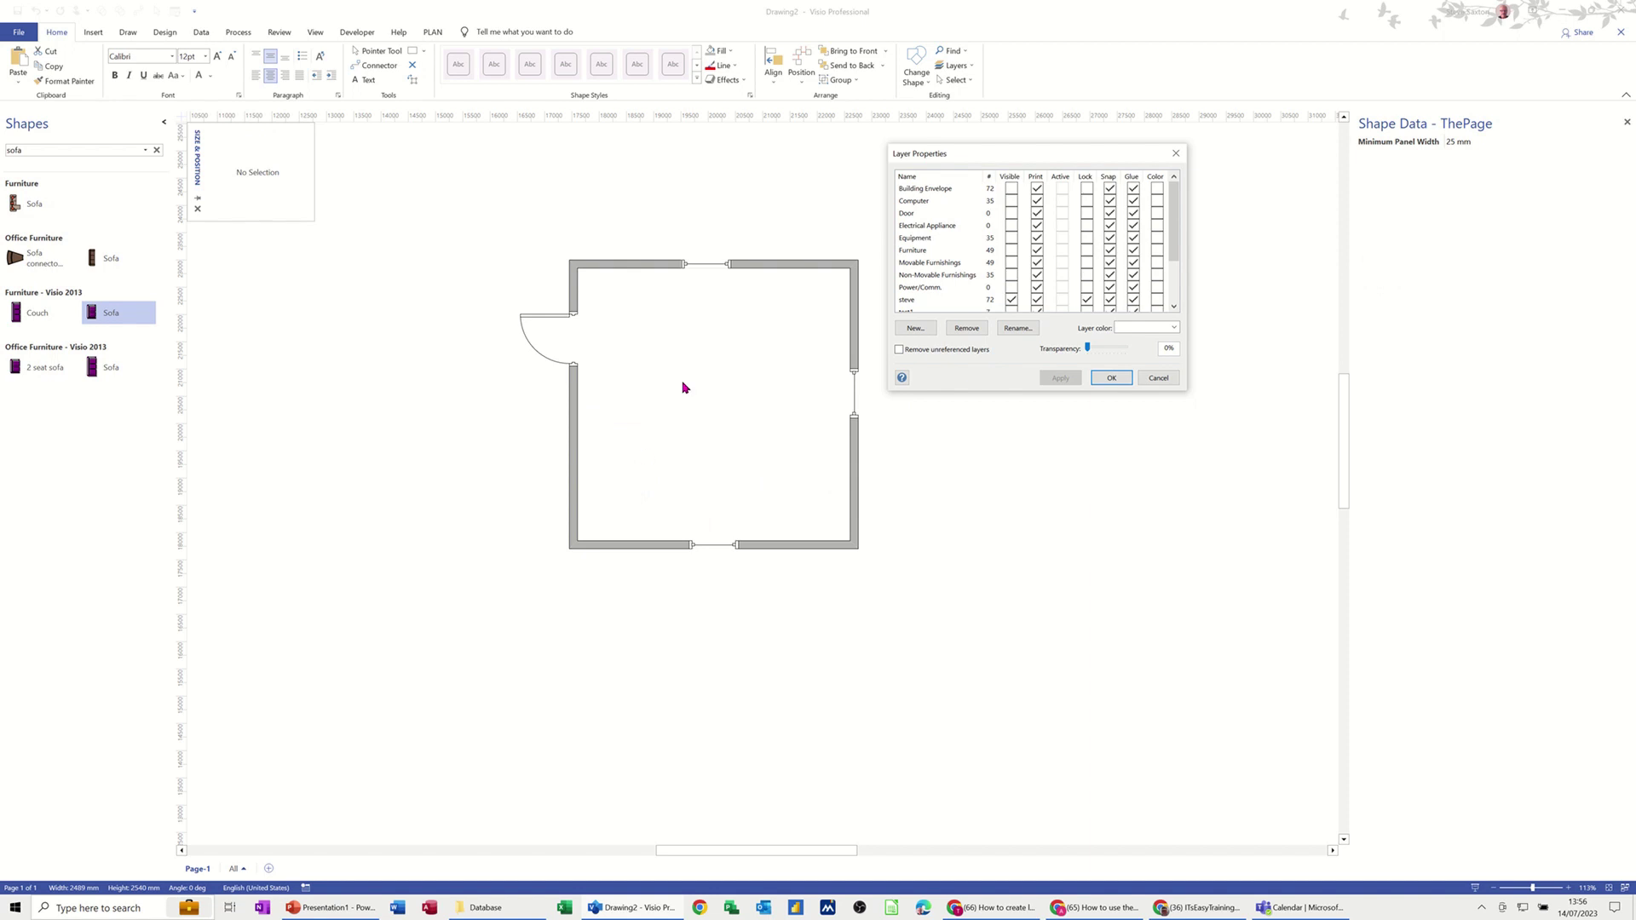
Tick Visible again for test1, test2 and test3 without applying the change
scroll(1038, 219, down, 2)
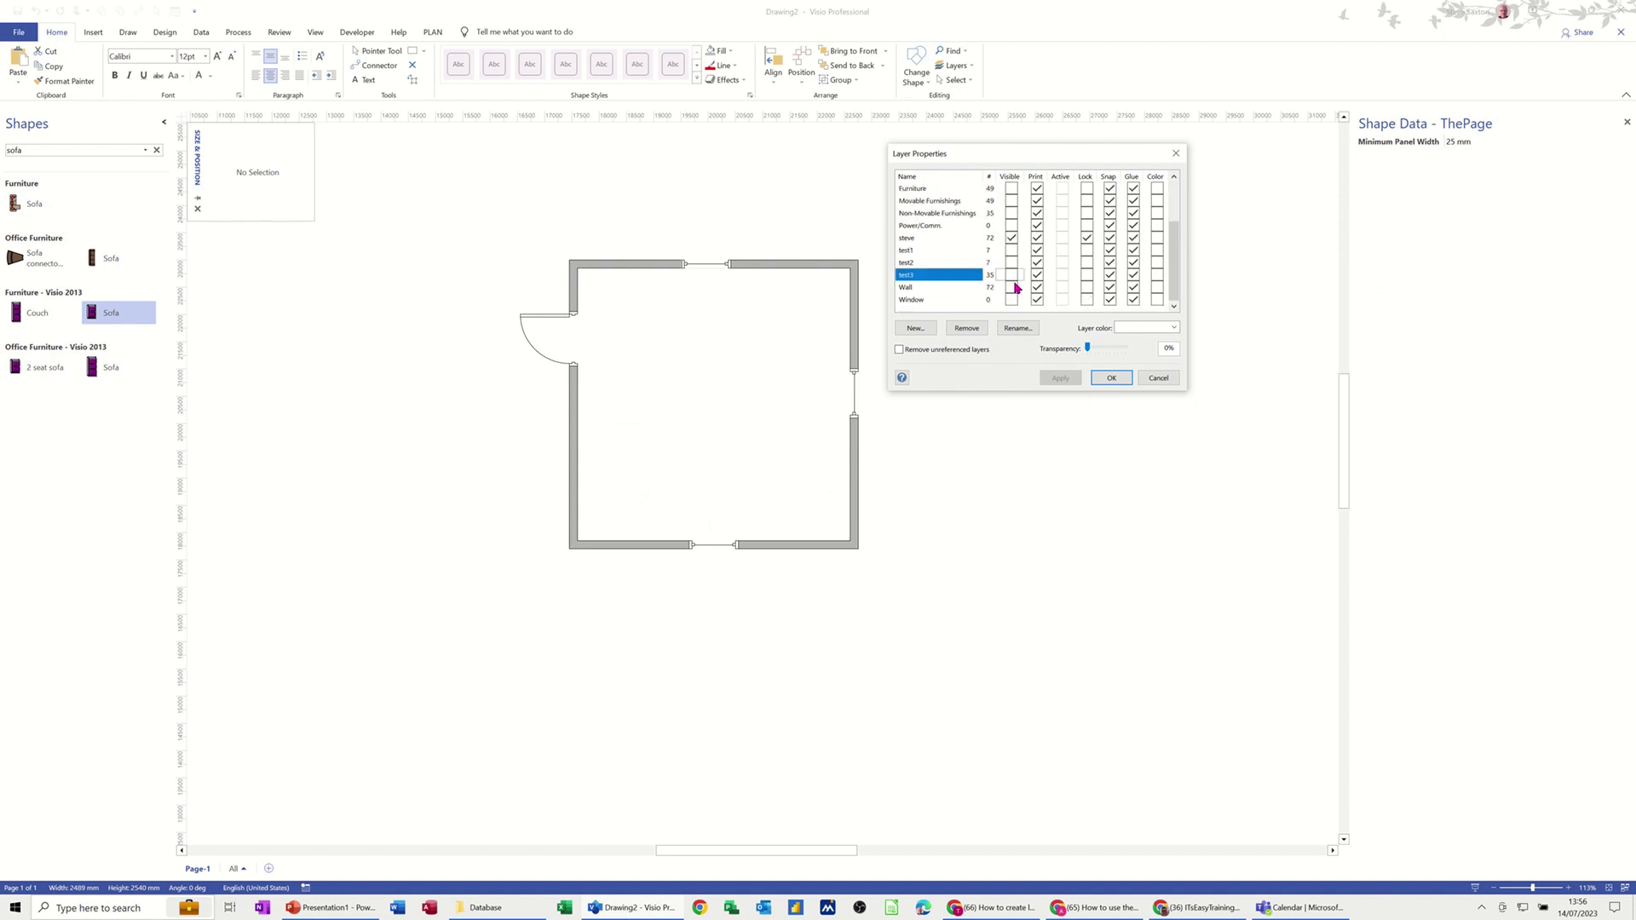
click(1012, 251)
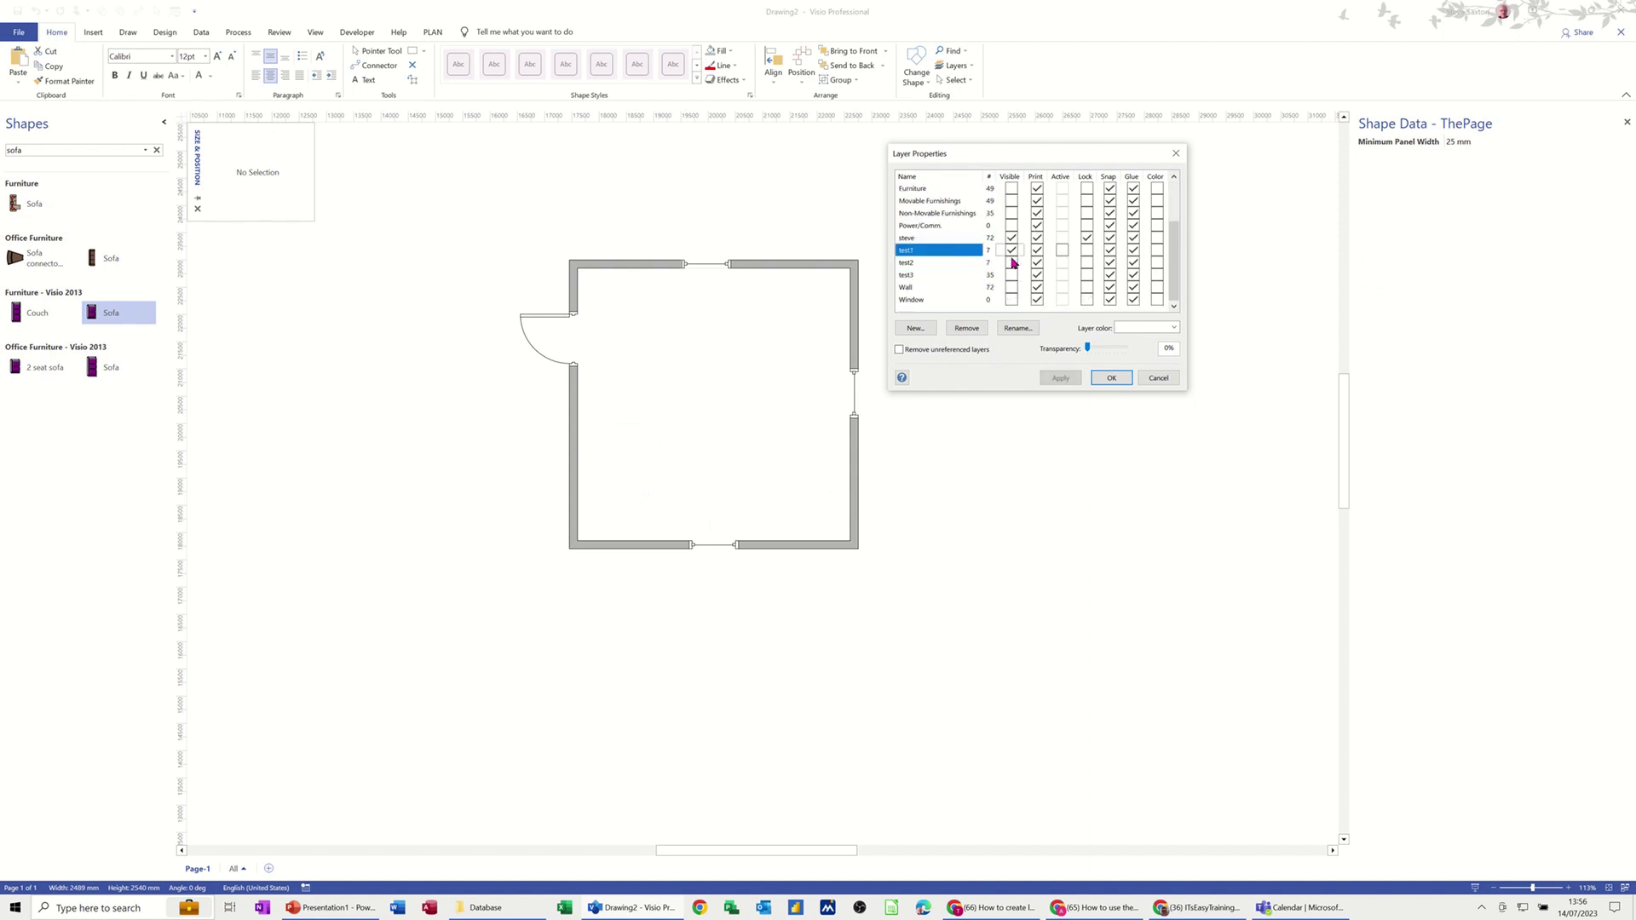
click(1012, 262)
click(1011, 275)
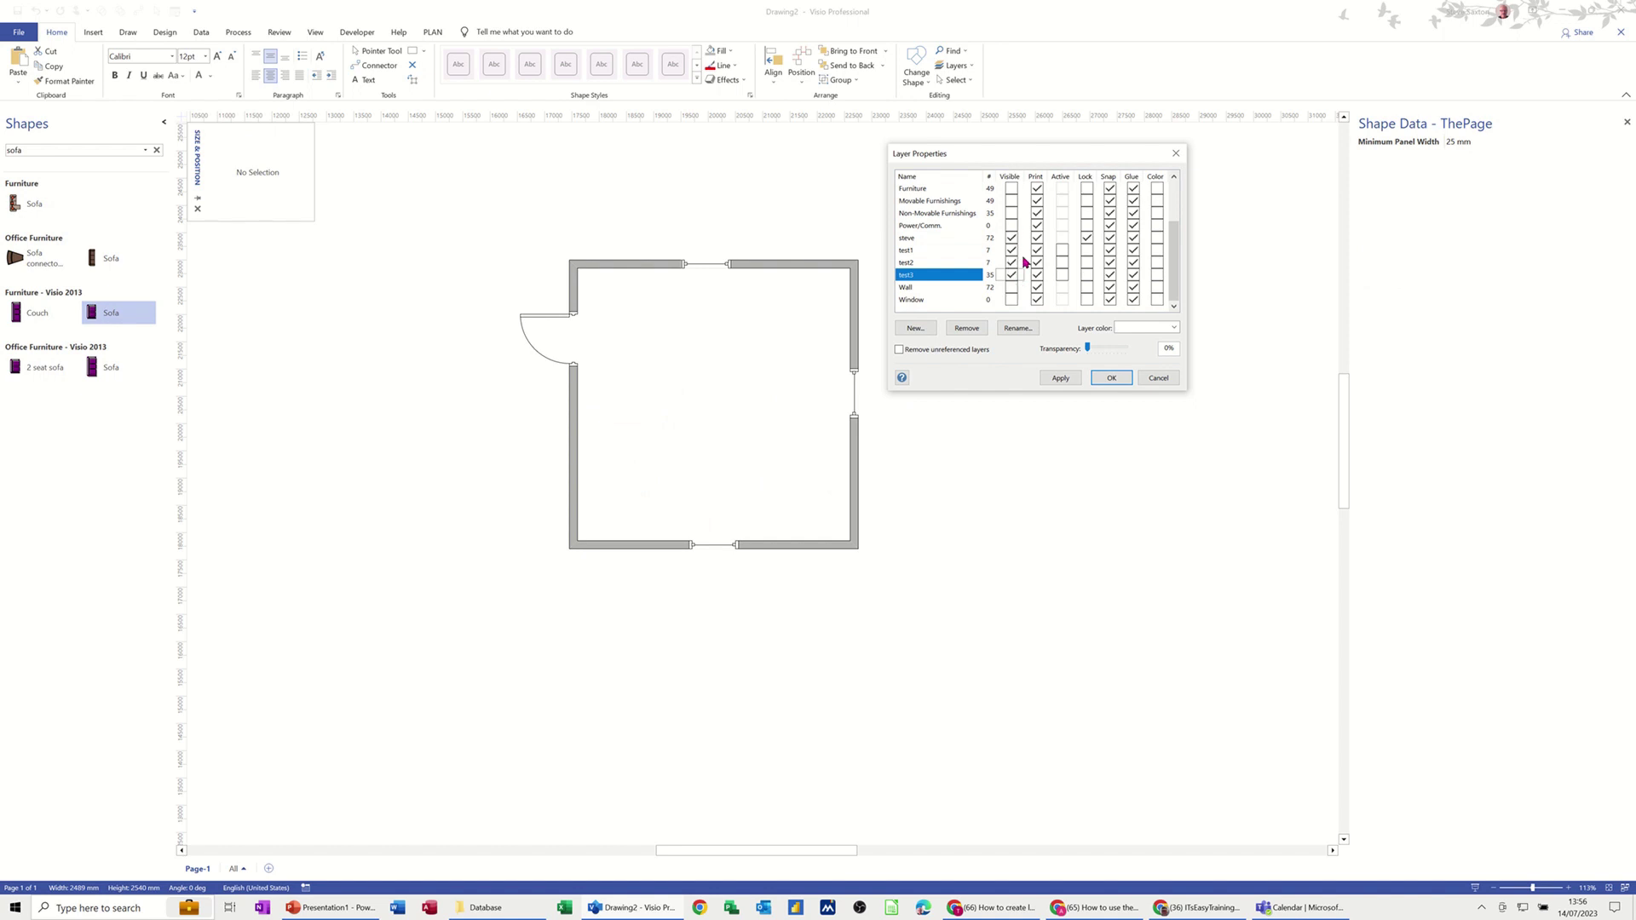